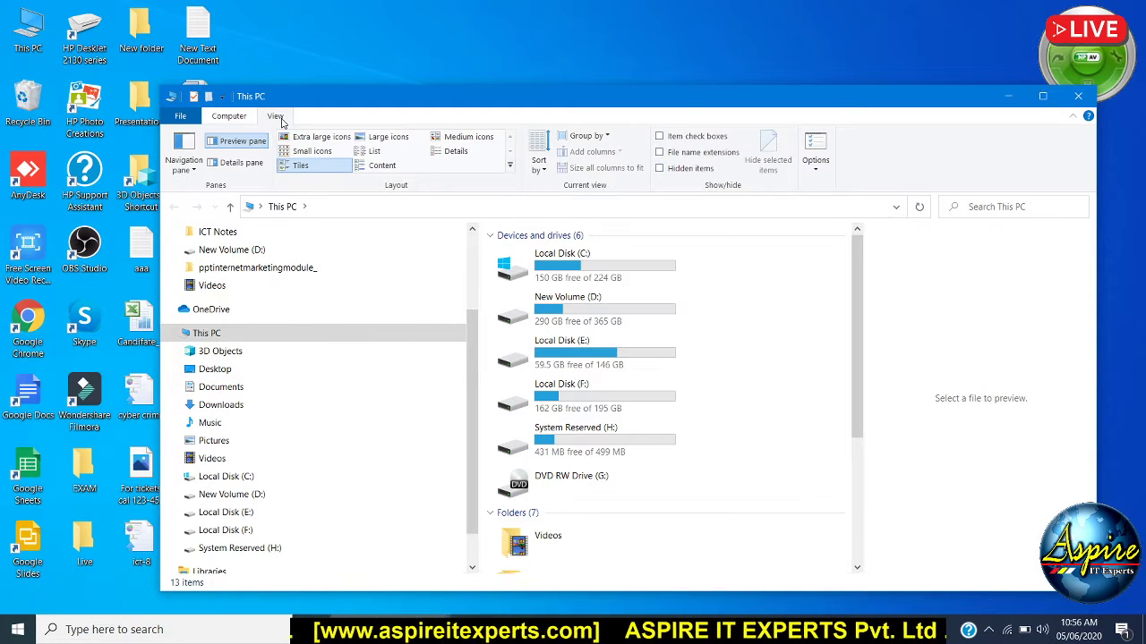
Set the folder options to show hidden files, folders, and drives.
left_click(816, 173)
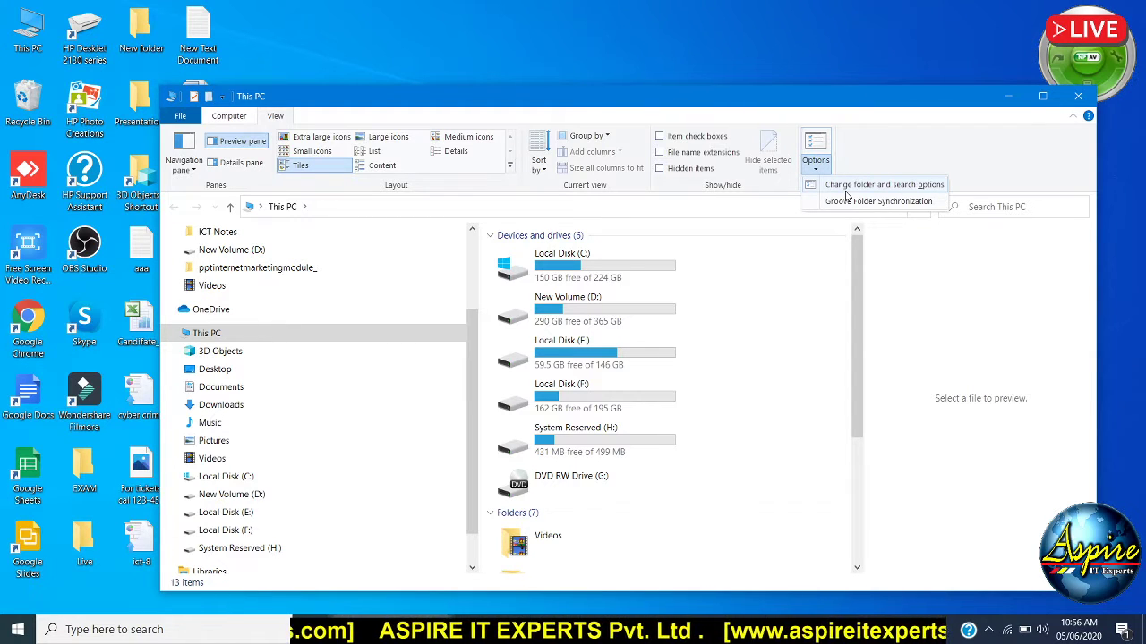
left_click(846, 185)
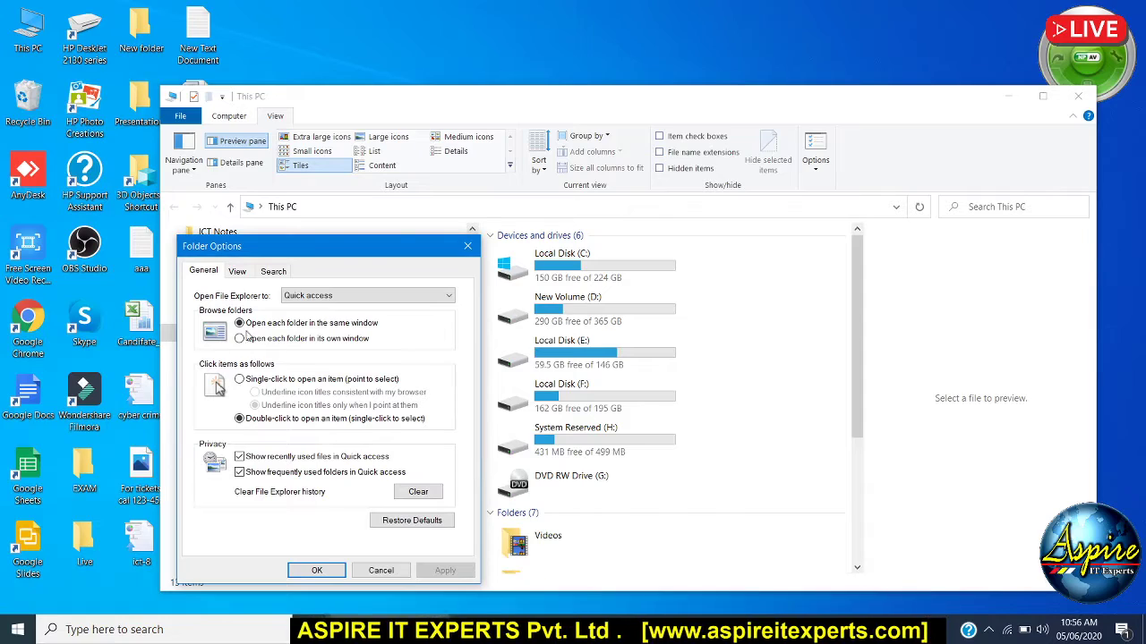
left_click_drag(254, 251, 472, 223)
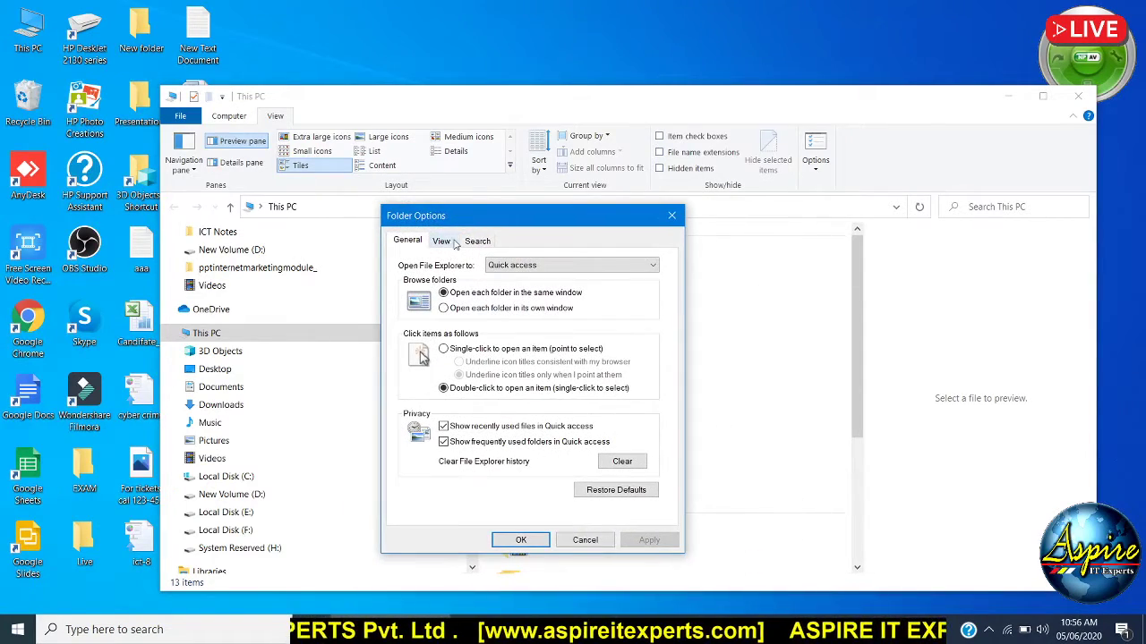
left_click(444, 242)
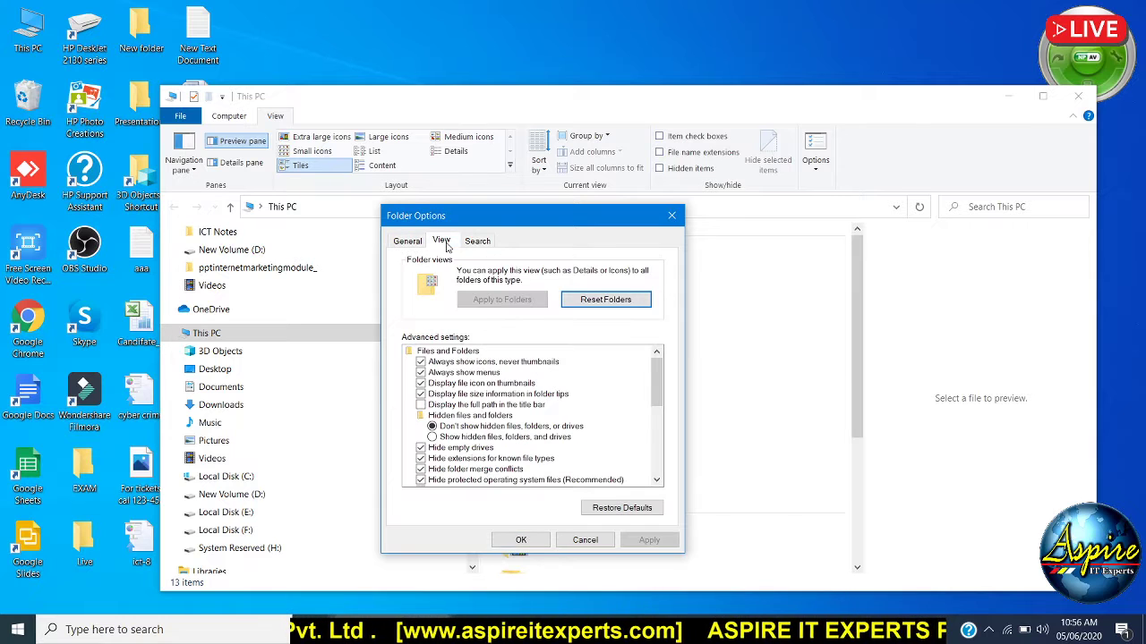
left_click(657, 480)
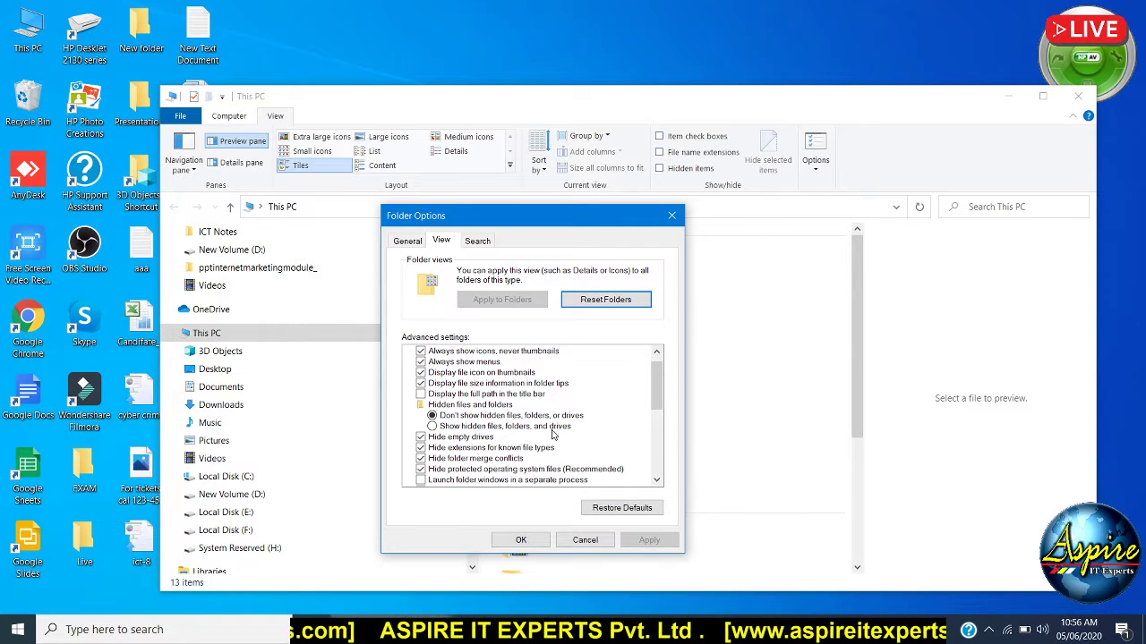
left_click(499, 429)
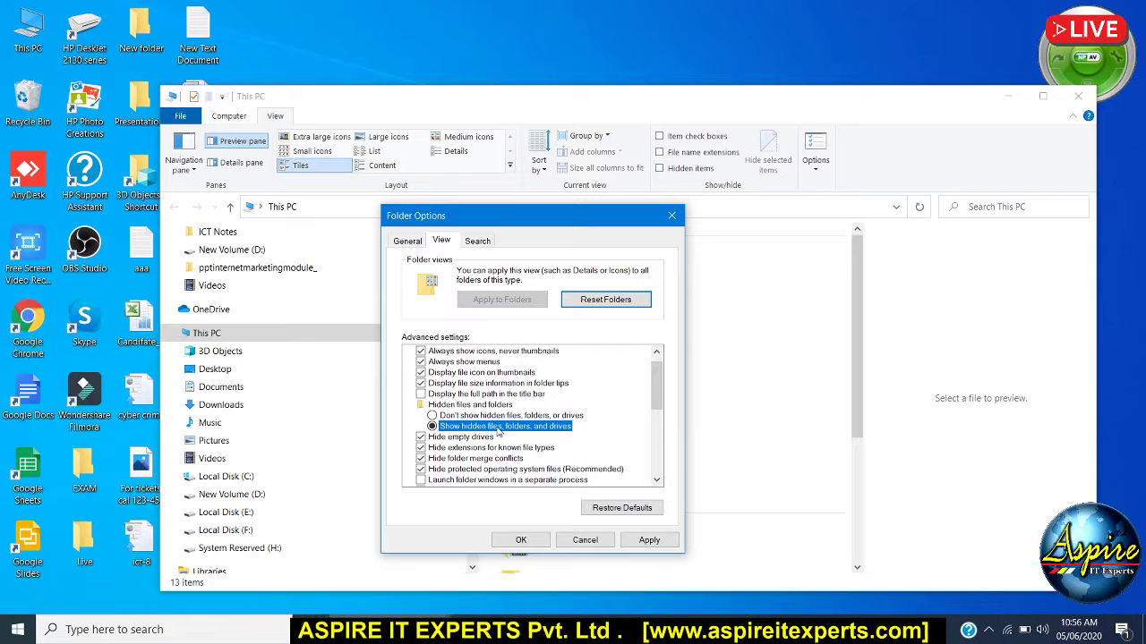
left_click(540, 543)
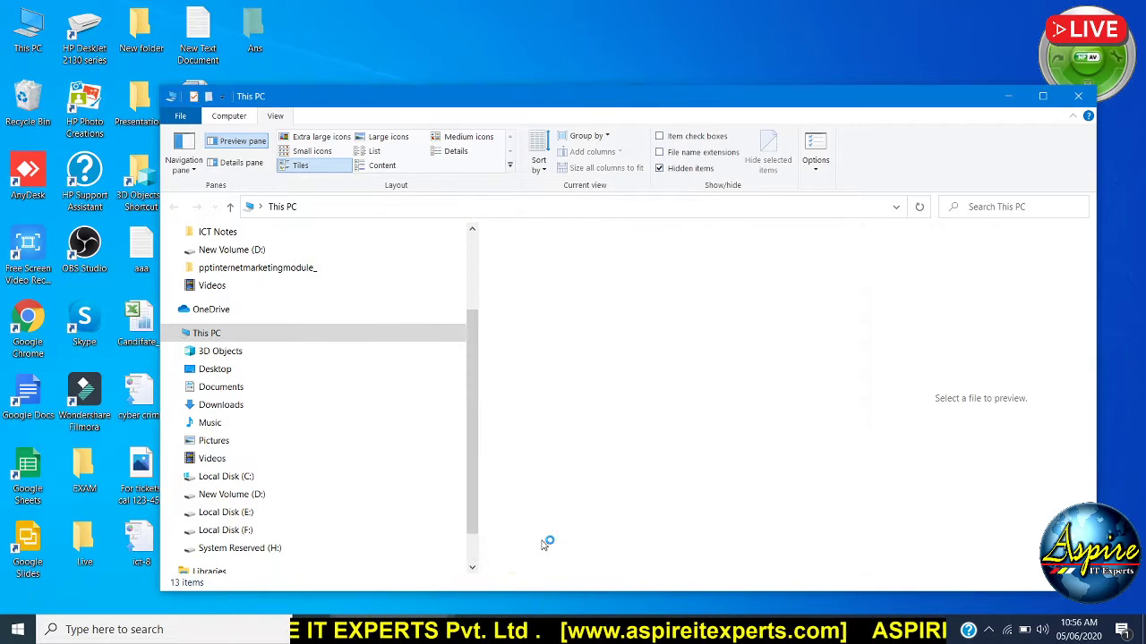
Move the Ans folder to an empty area in the middle of the desktop and check its contents.
left_click(1007, 96)
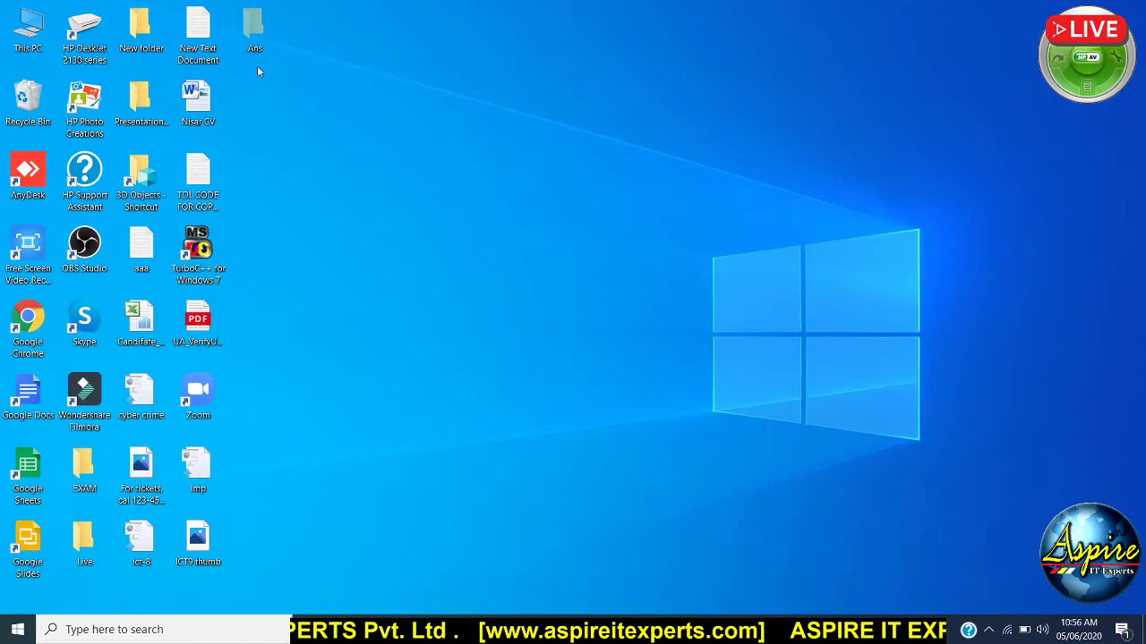
left_click_drag(254, 41, 463, 267)
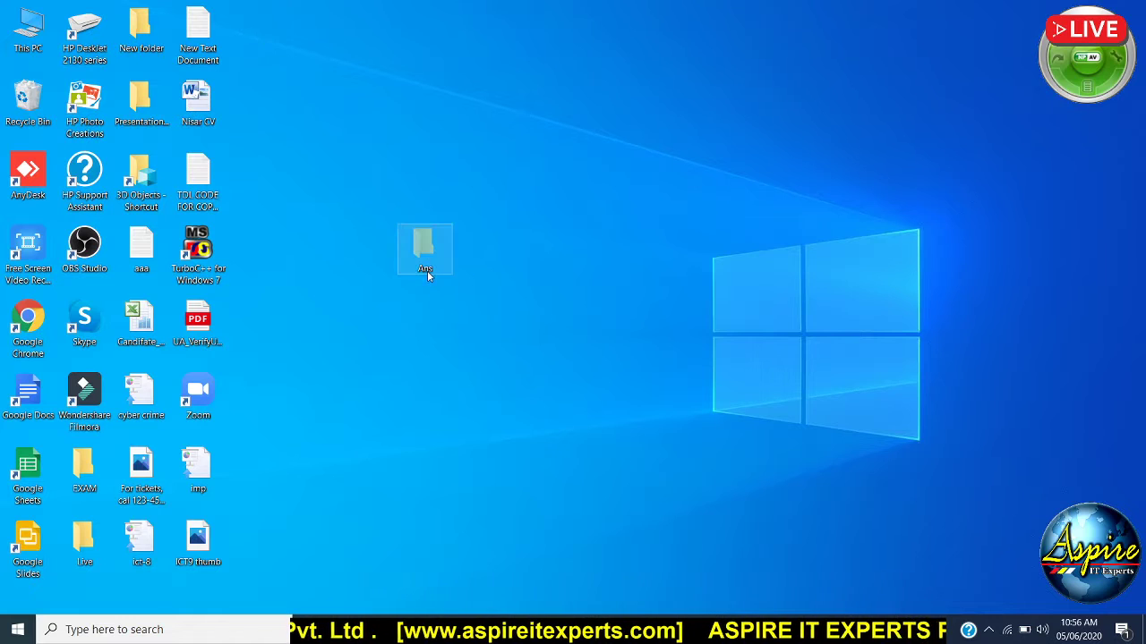
left_click(434, 294)
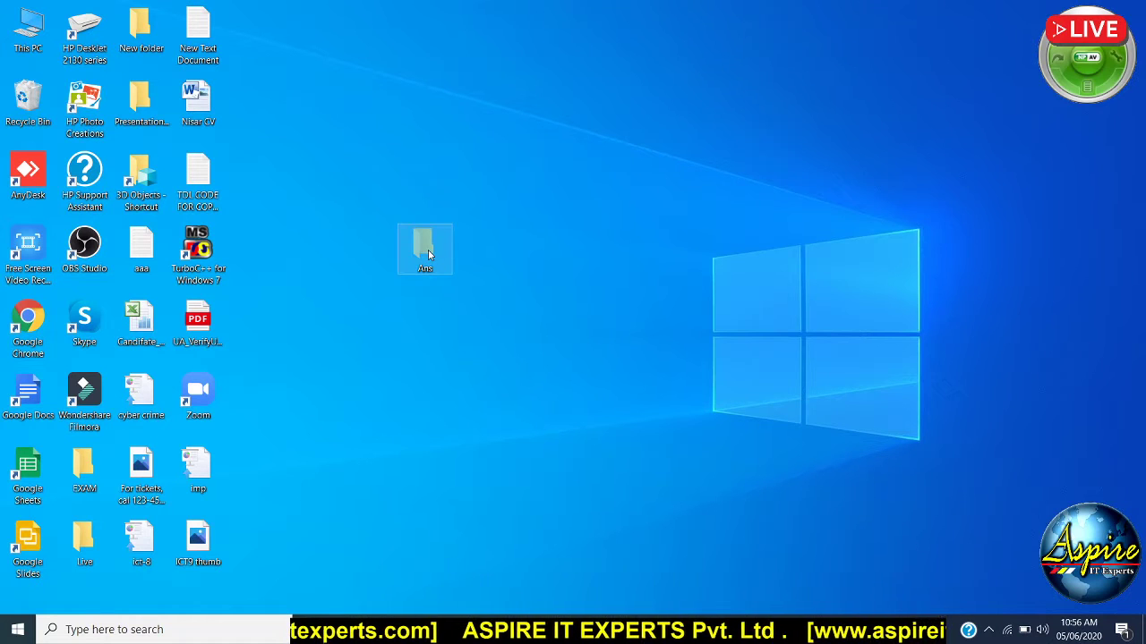
double_click(428, 252)
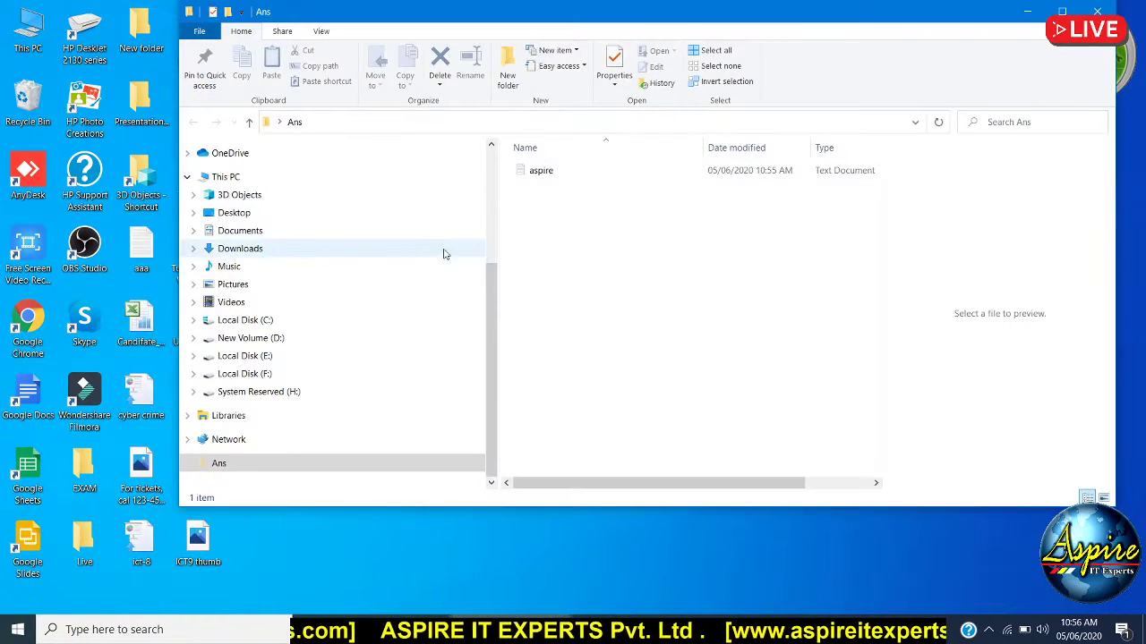
key("alt+F4")
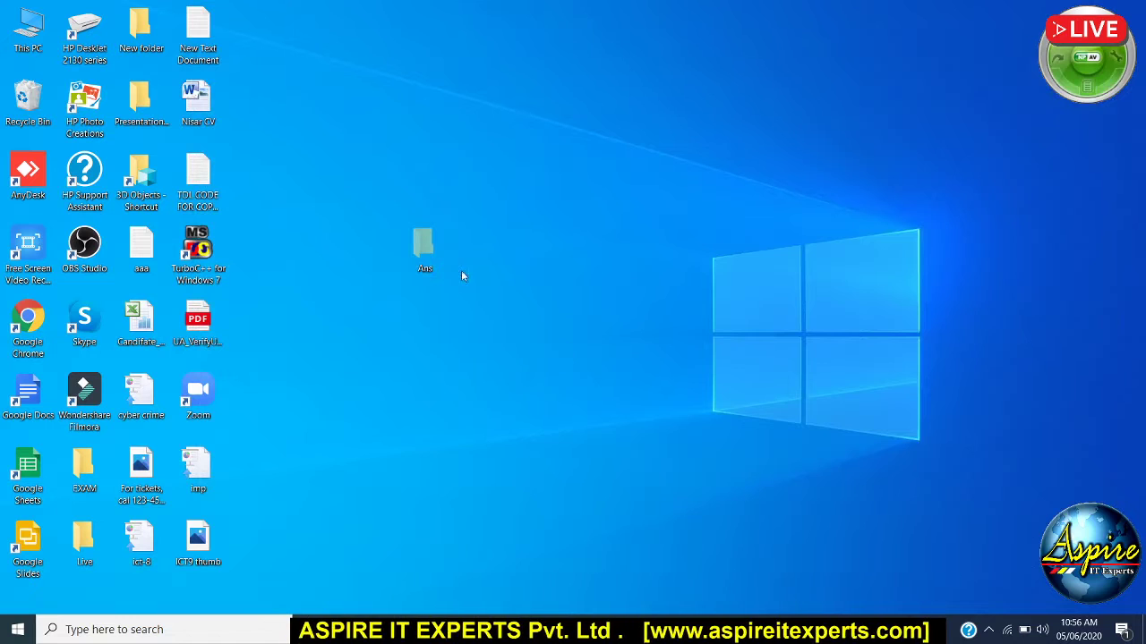
Remove the Hidden attribute from the Ans folder, including its subfolders and files.
right_click(430, 253)
left_click(475, 604)
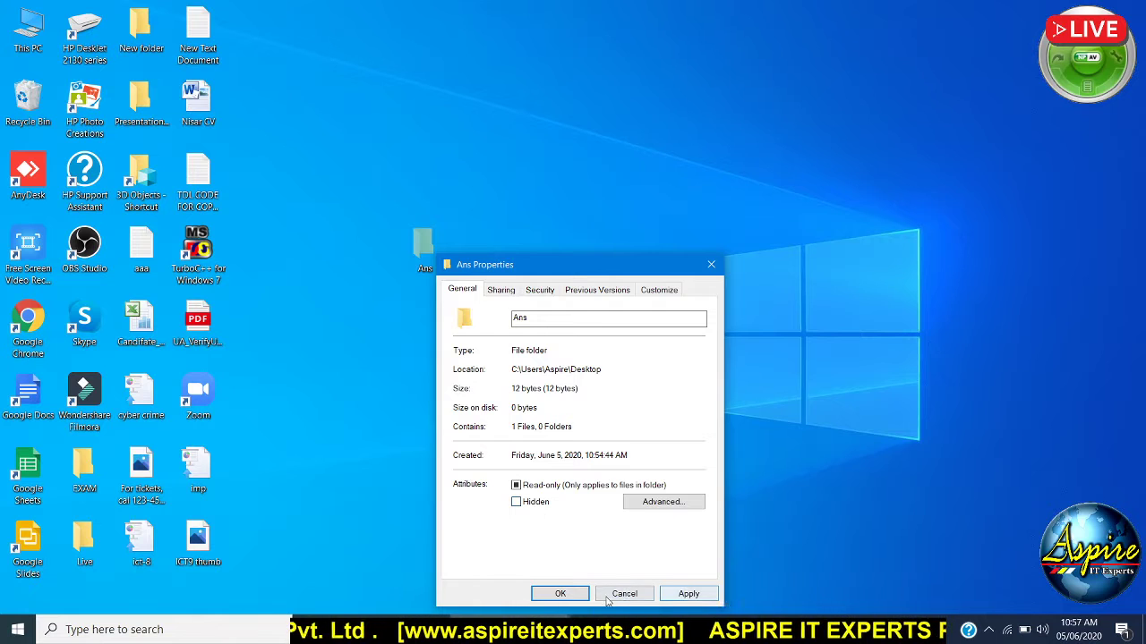
left_click(560, 593)
left_click(637, 451)
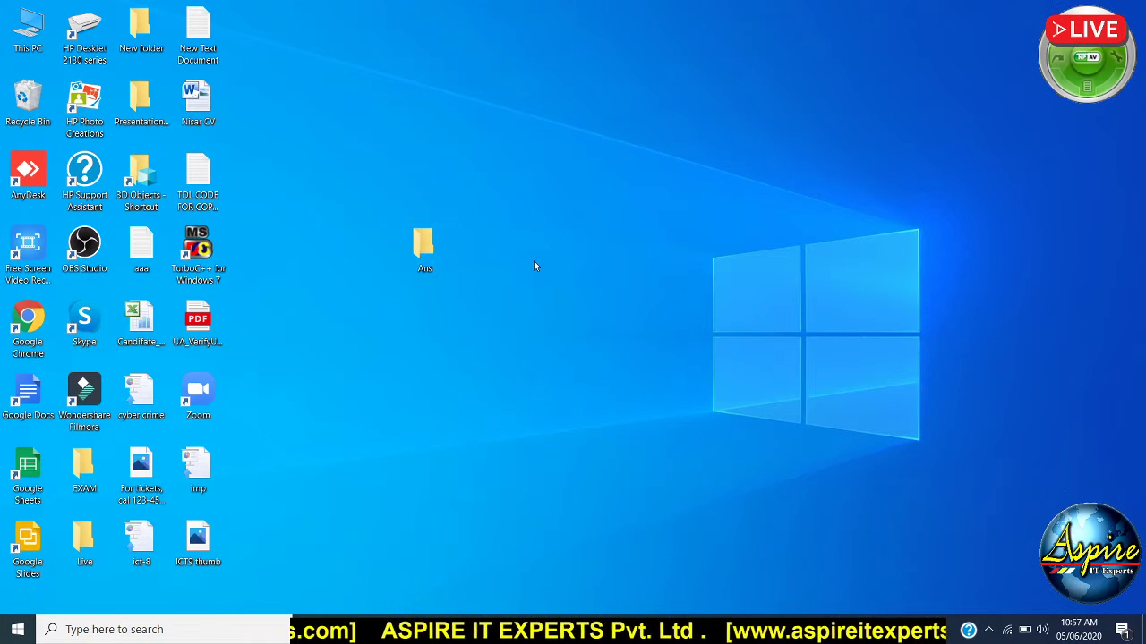
Apply the Hidden attribute to the Ans folder, its subfolders and files, and move the folder slightly higher on the desktop.
right_click(417, 231)
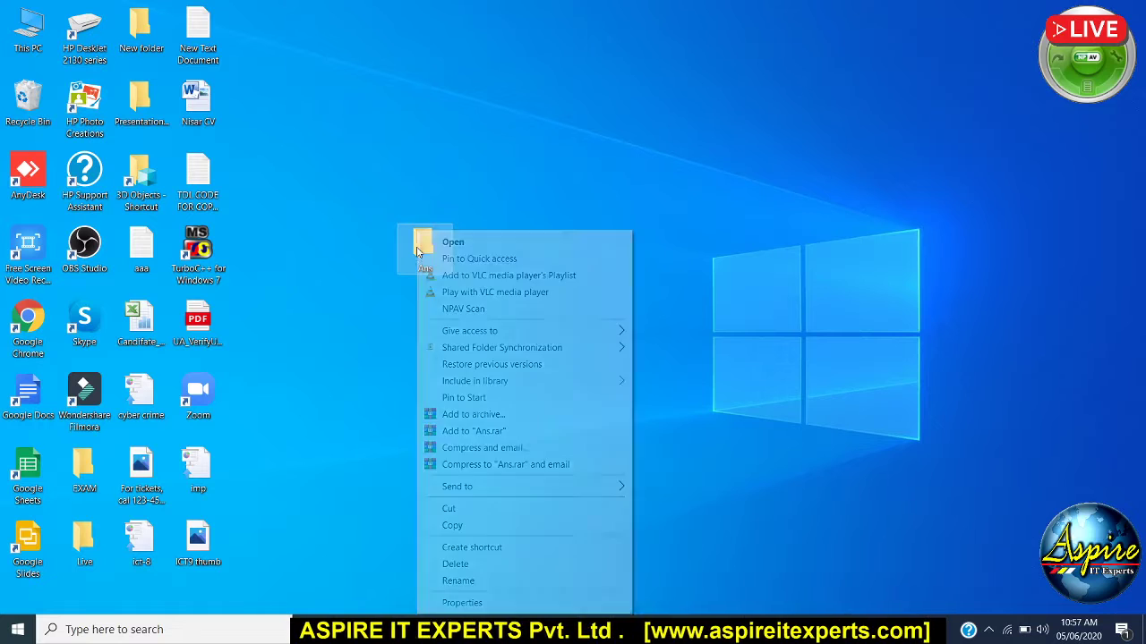
left_click(462, 602)
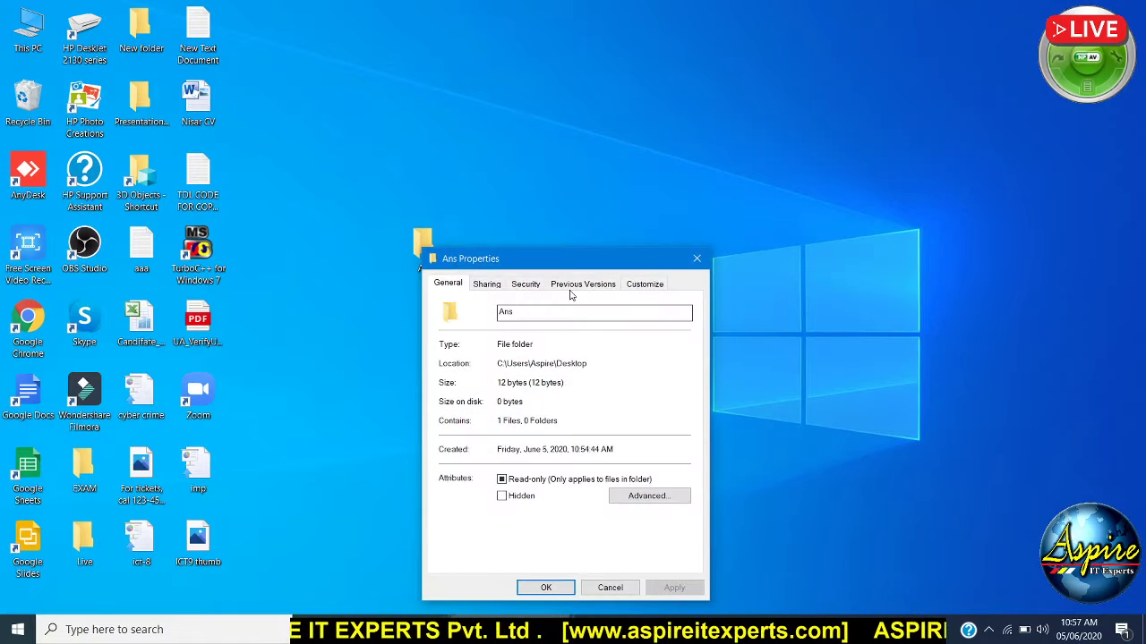
left_click(502, 495)
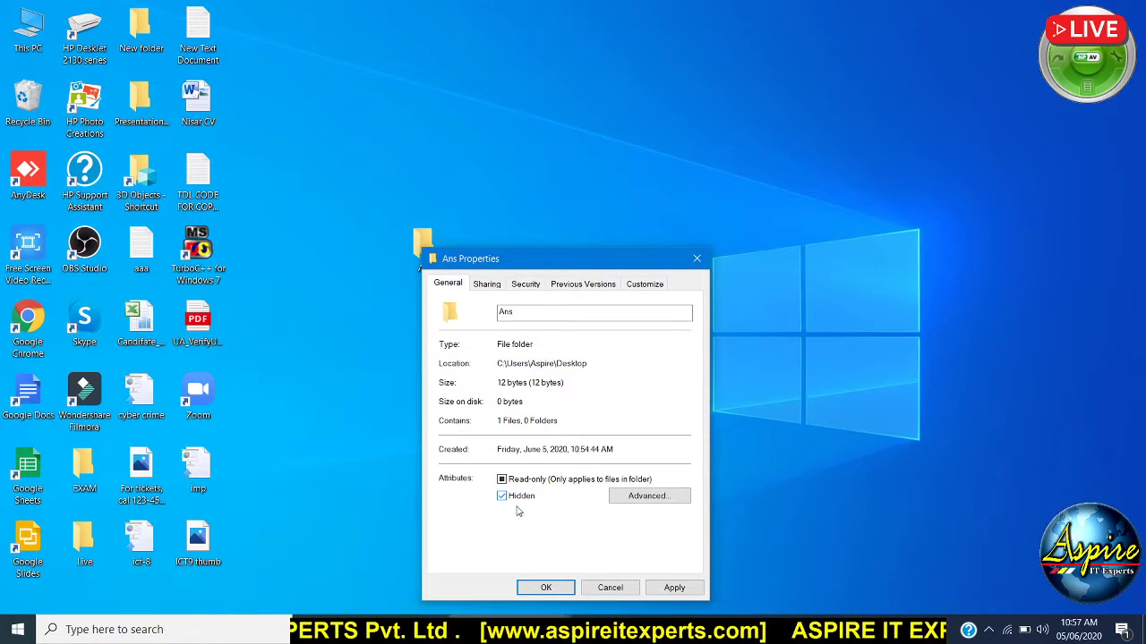
left_click(648, 591)
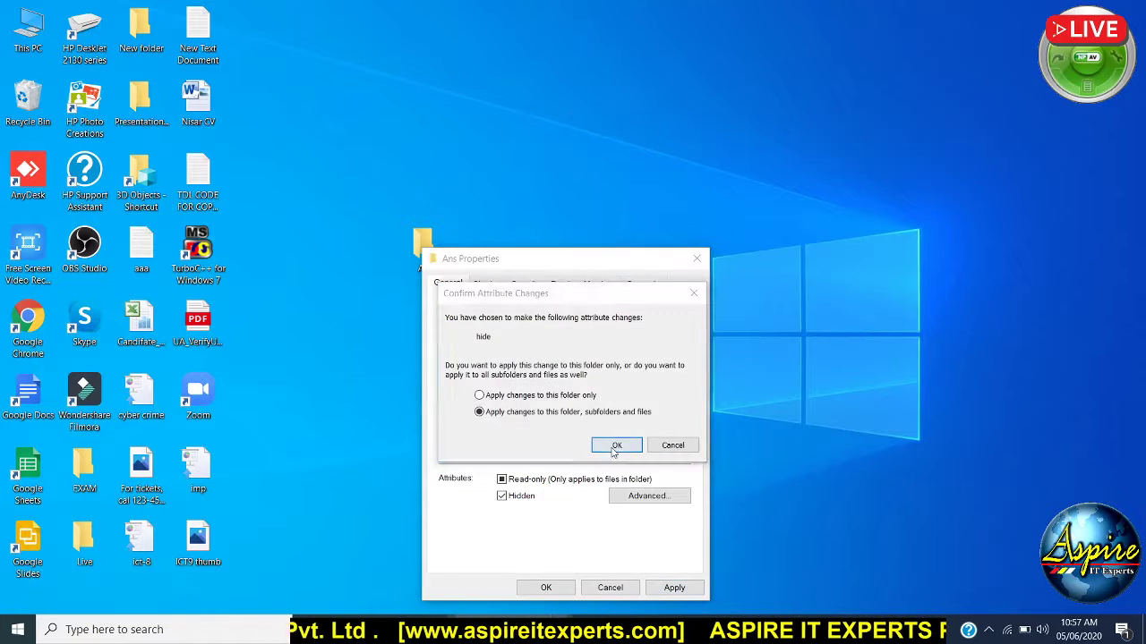
key("Return")
left_click(545, 588)
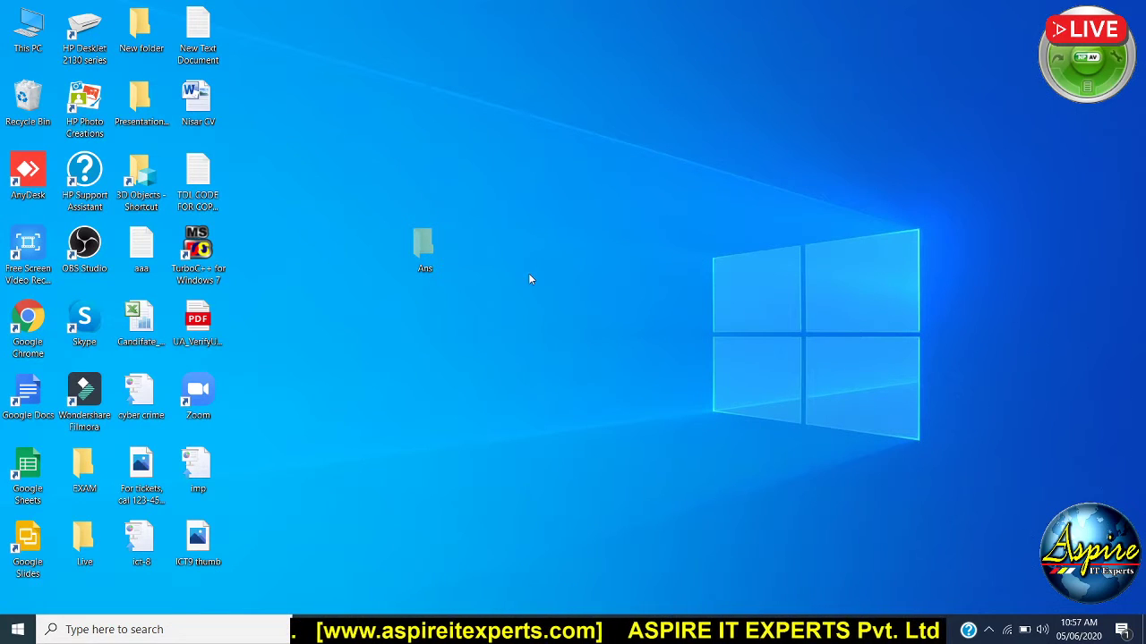
left_click_drag(425, 246, 437, 170)
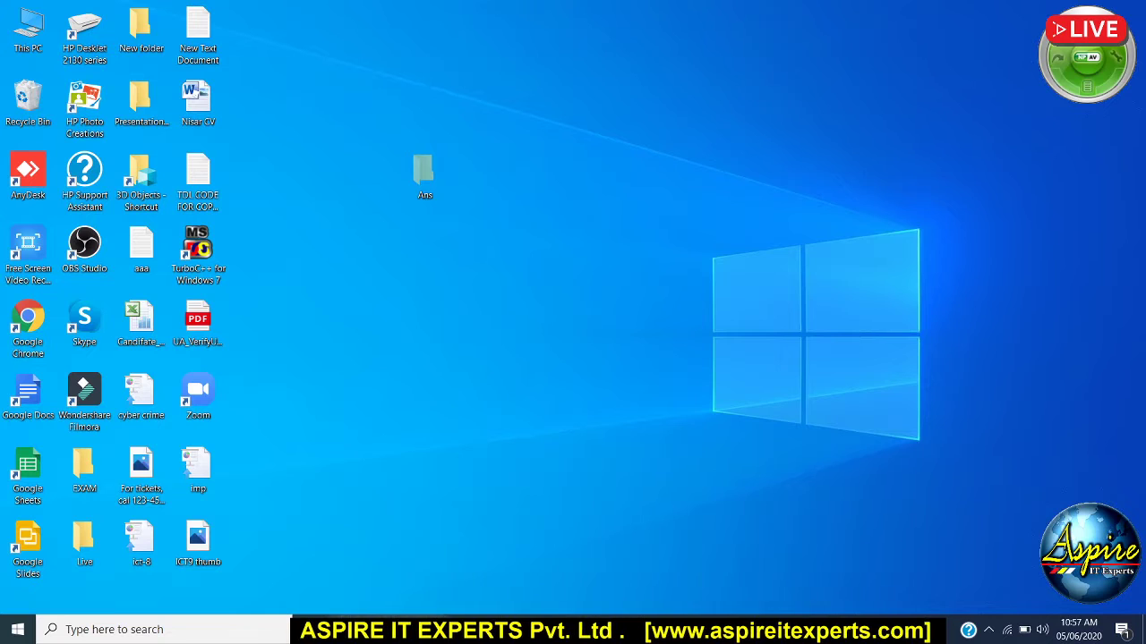
Set the folder options to not show hidden files, folders, or drives, and close the This PC window.
left_click(403, 624)
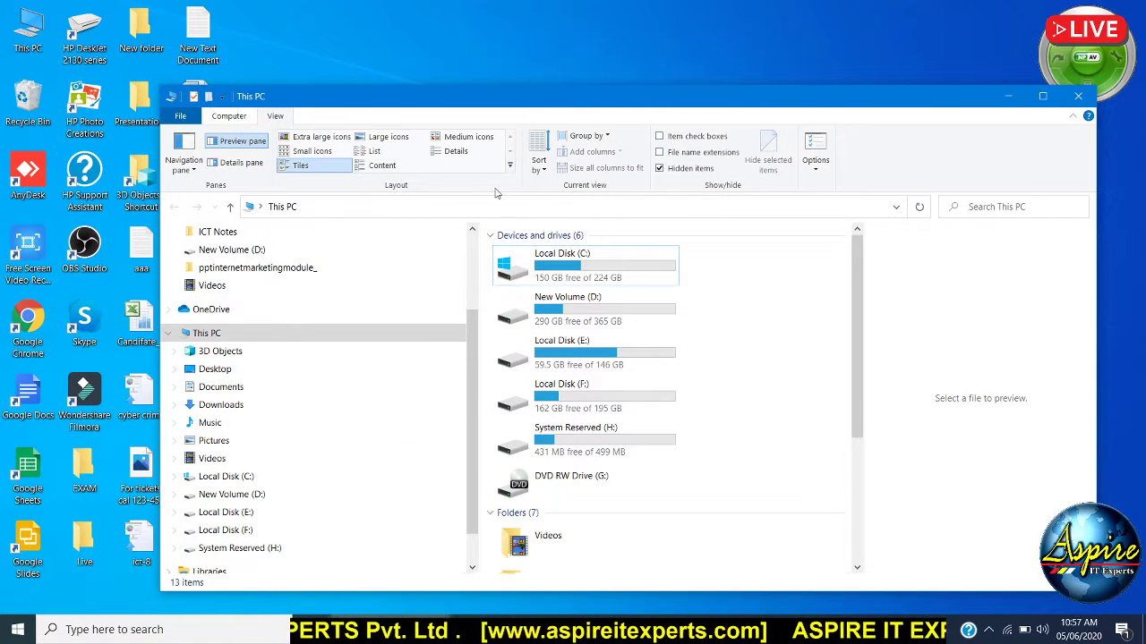
left_click(813, 170)
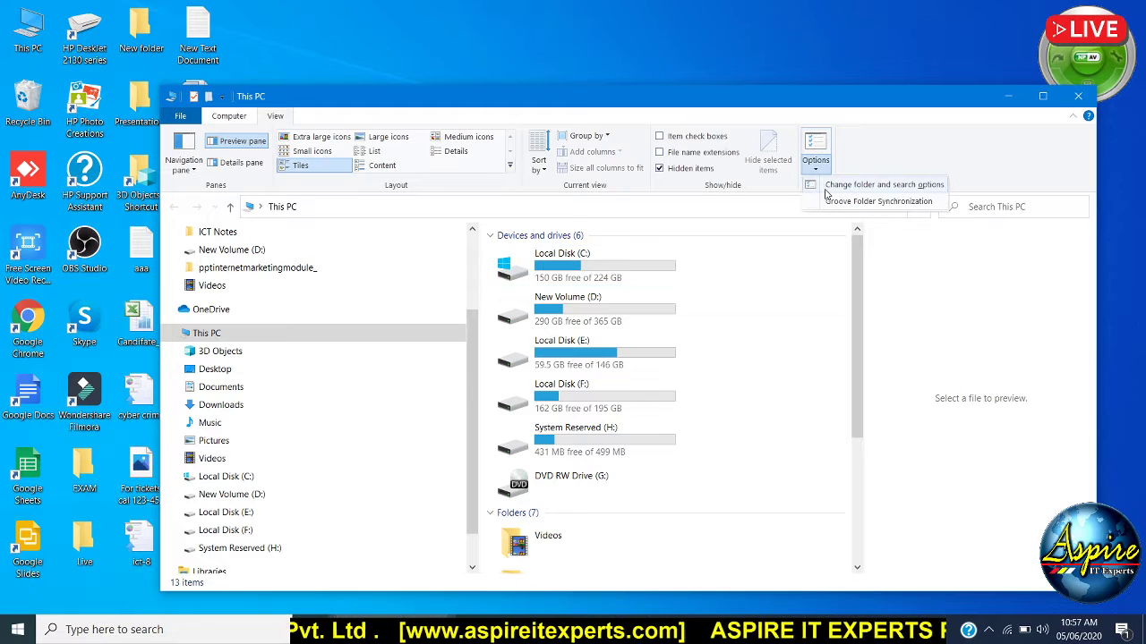
left_click(827, 188)
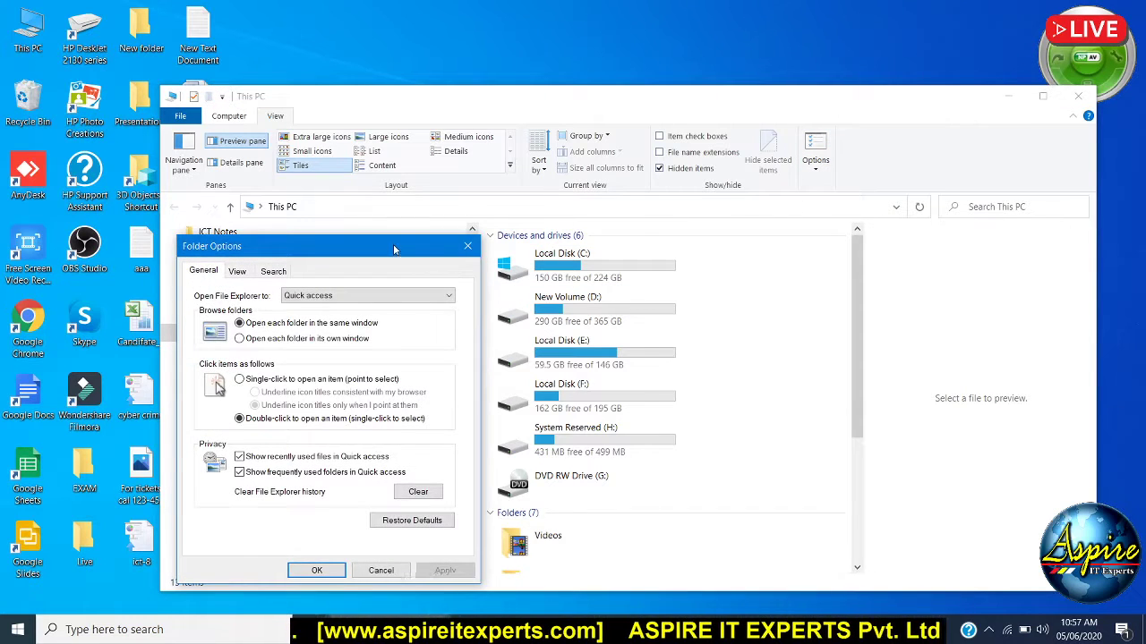
left_click(537, 201)
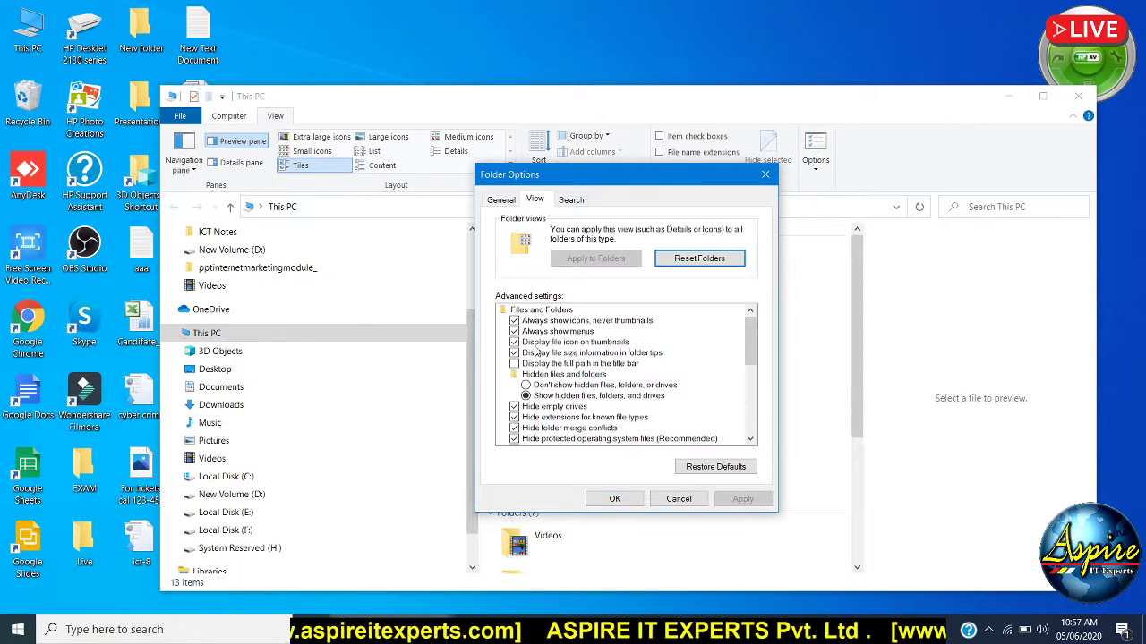
left_click(554, 386)
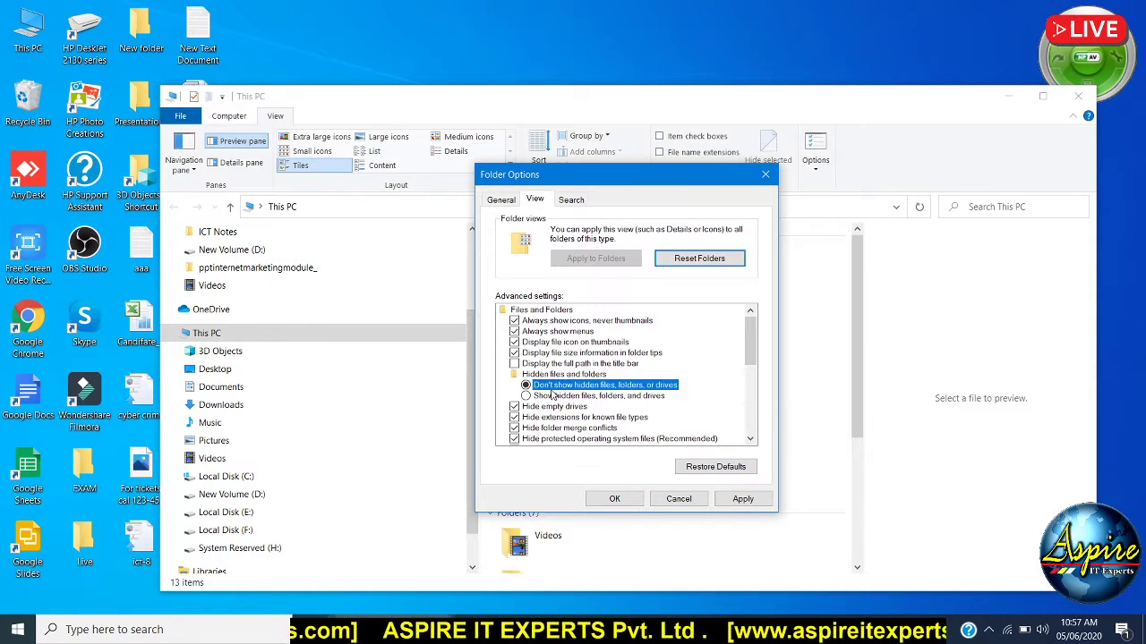
left_click(552, 396)
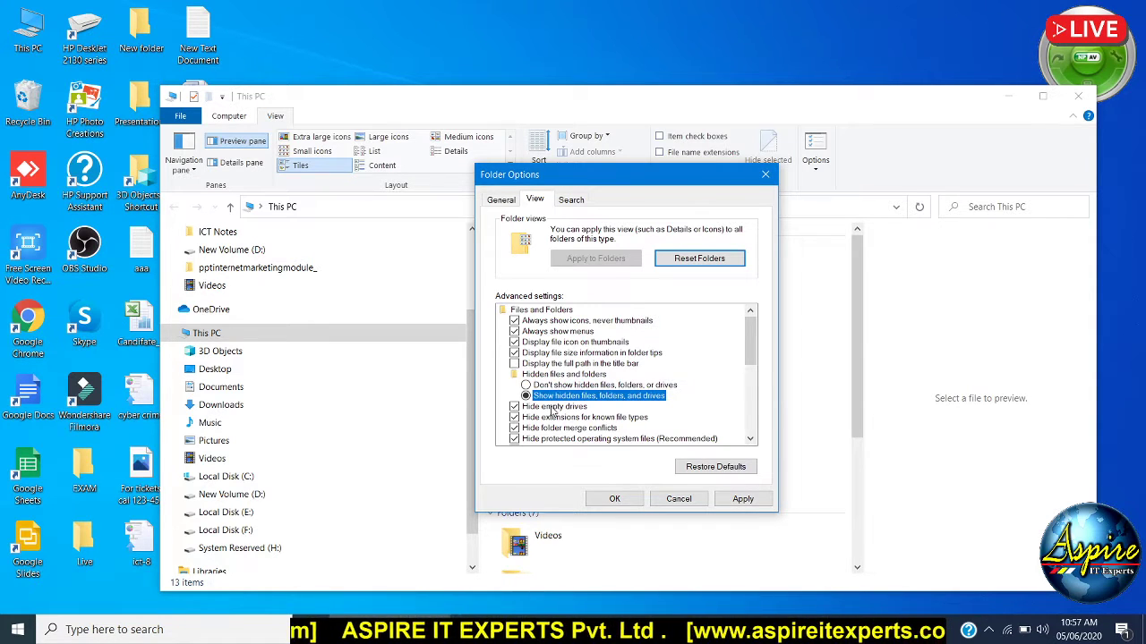
left_click(594, 386)
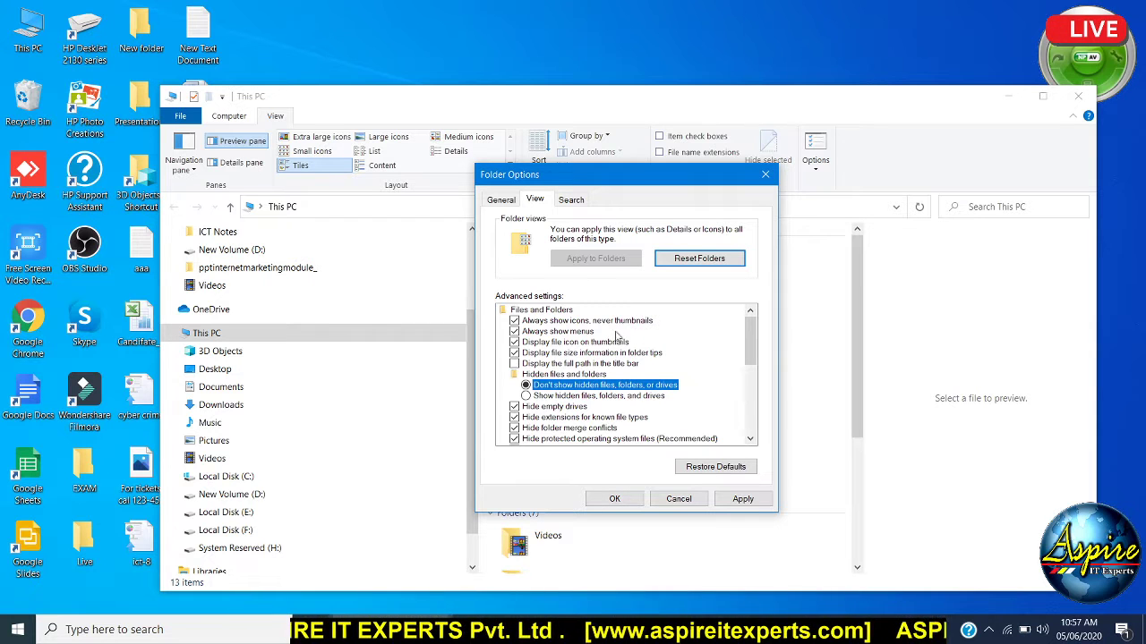
left_click(619, 499)
left_click(1083, 89)
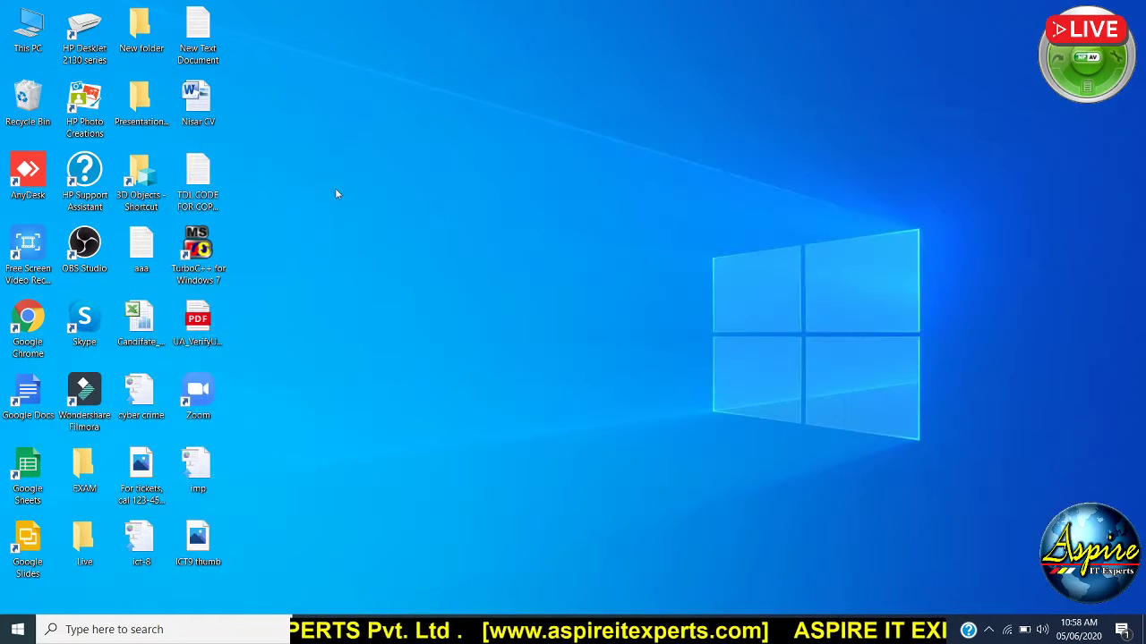
left_click_drag(333, 182, 617, 374)
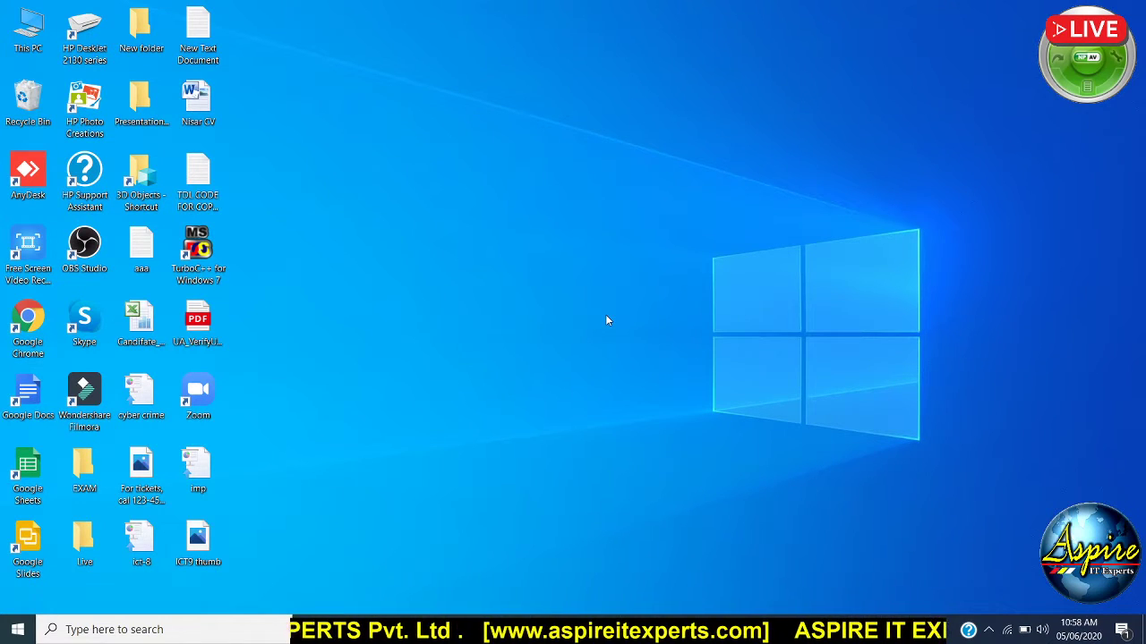
Create a new folder on the desktop named India.
right_click(536, 181)
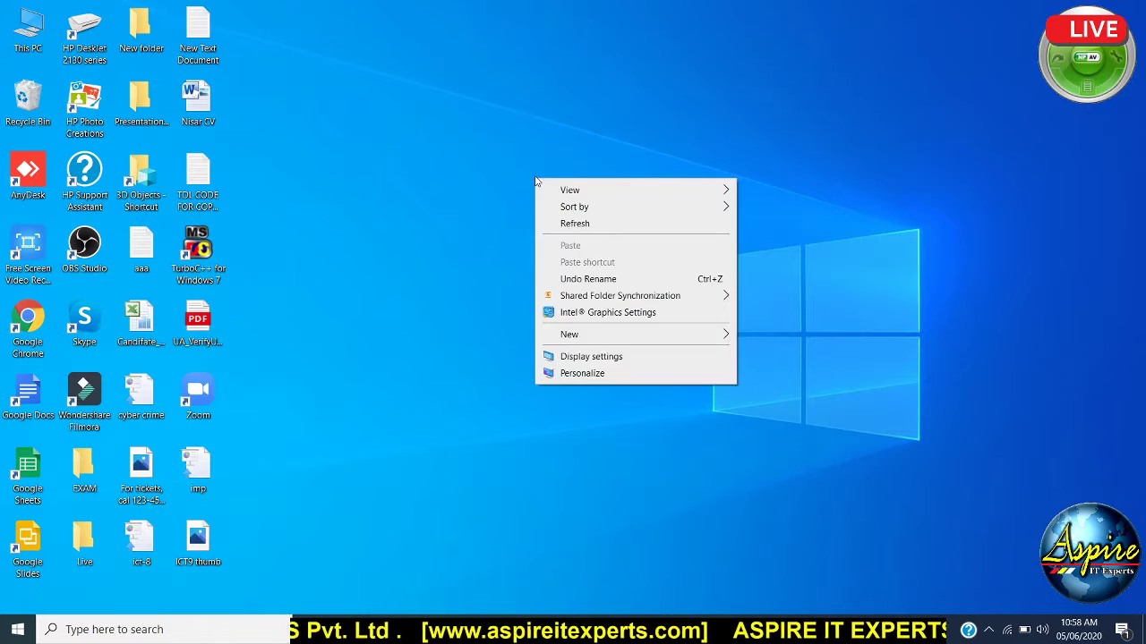
left_click(484, 231)
right_click(494, 187)
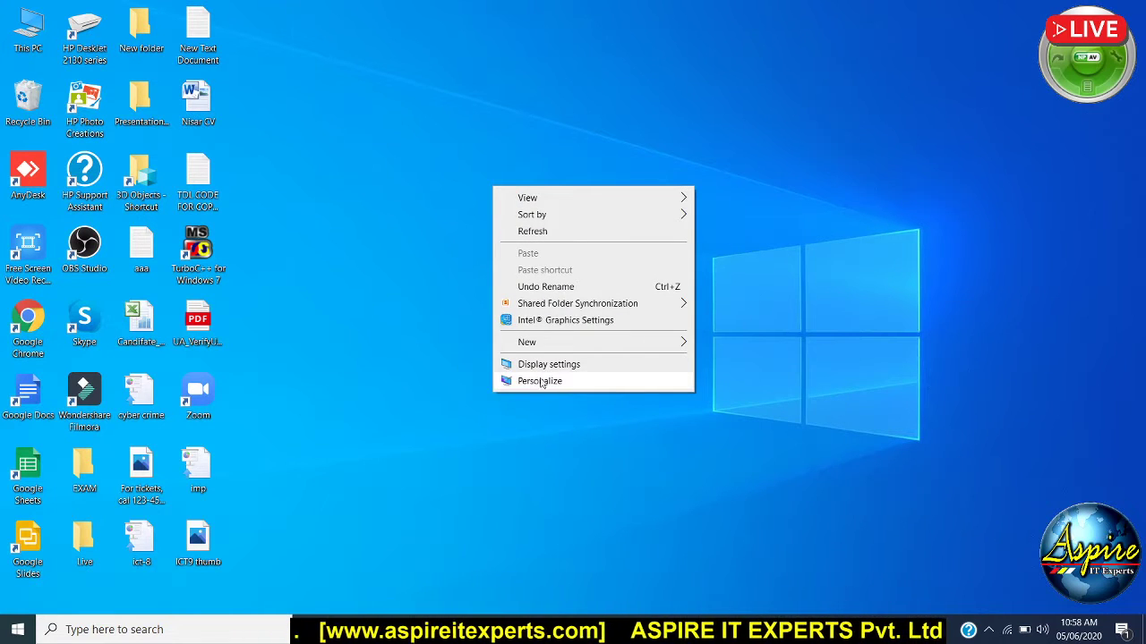
mouse_move(547, 345)
left_click(746, 346)
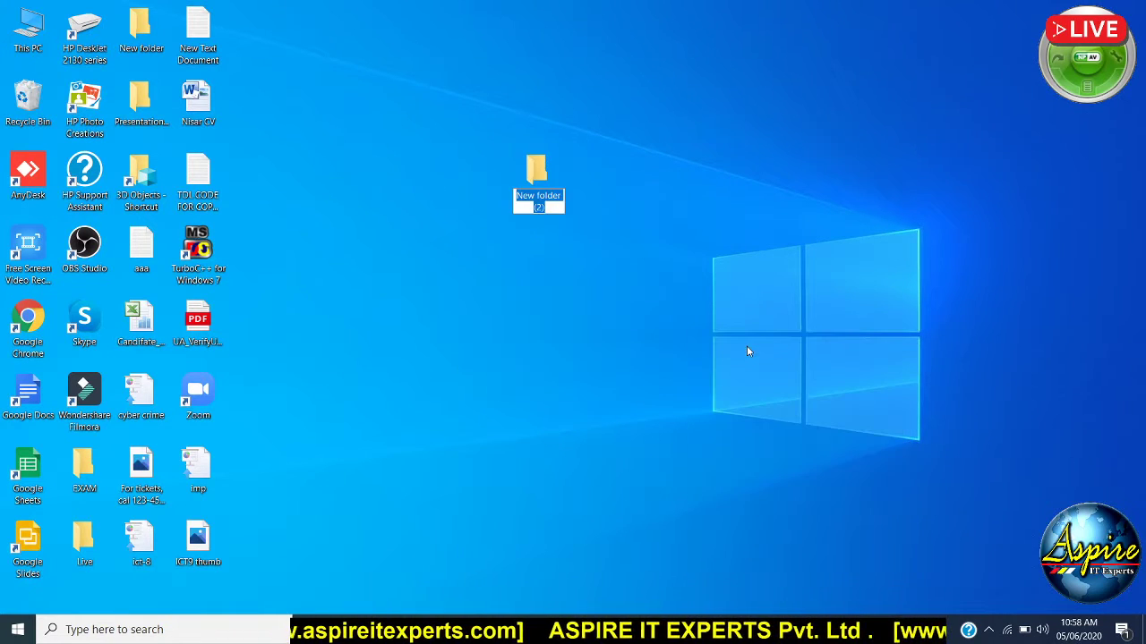
type("India")
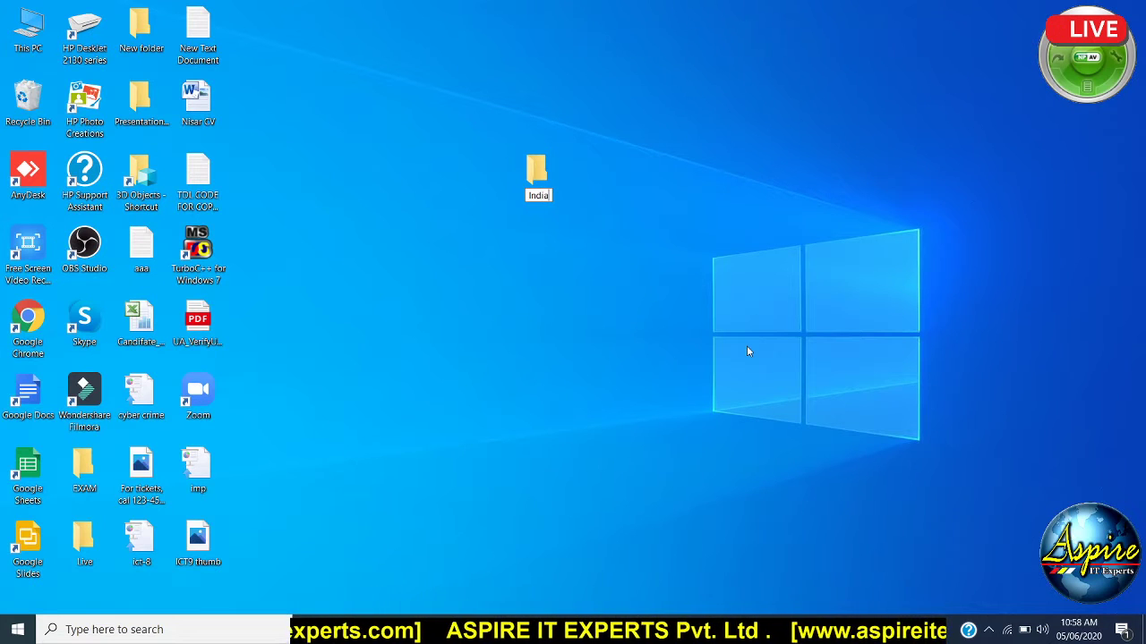
key("Return")
Open the India folder and create a text document named up inside it.
key("Return")
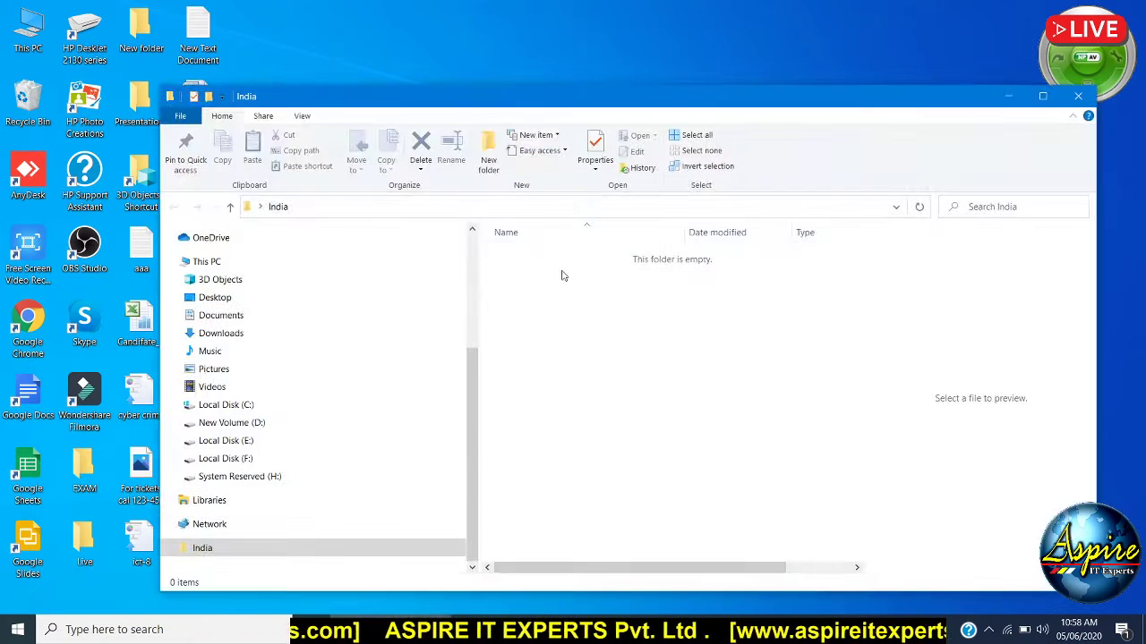
right_click(625, 299)
mouse_move(698, 498)
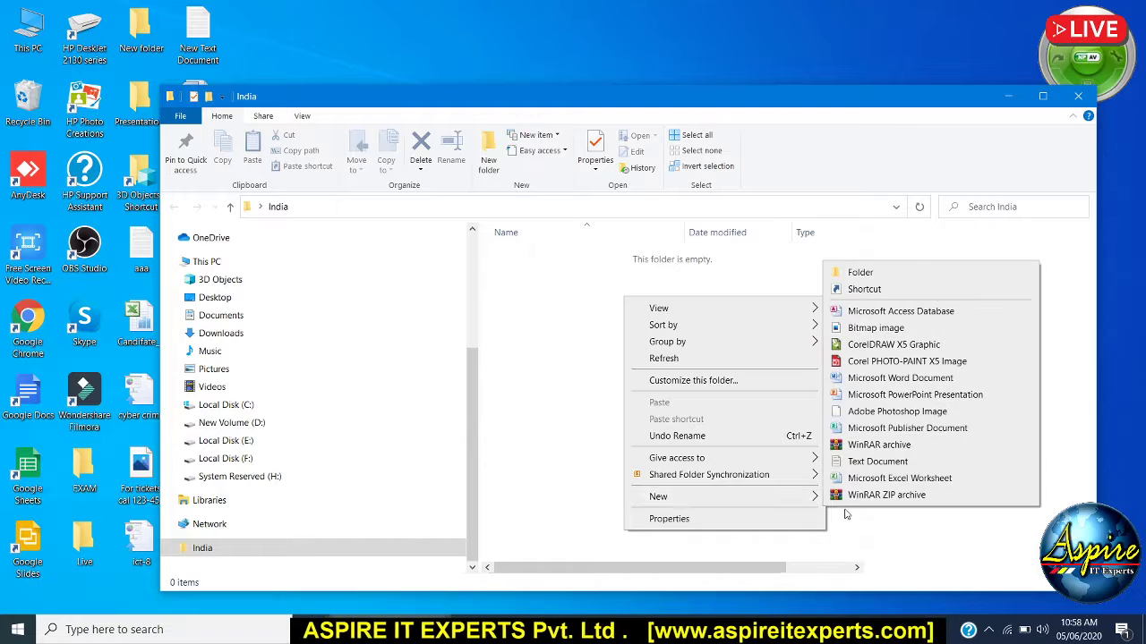
left_click(872, 462)
type("up")
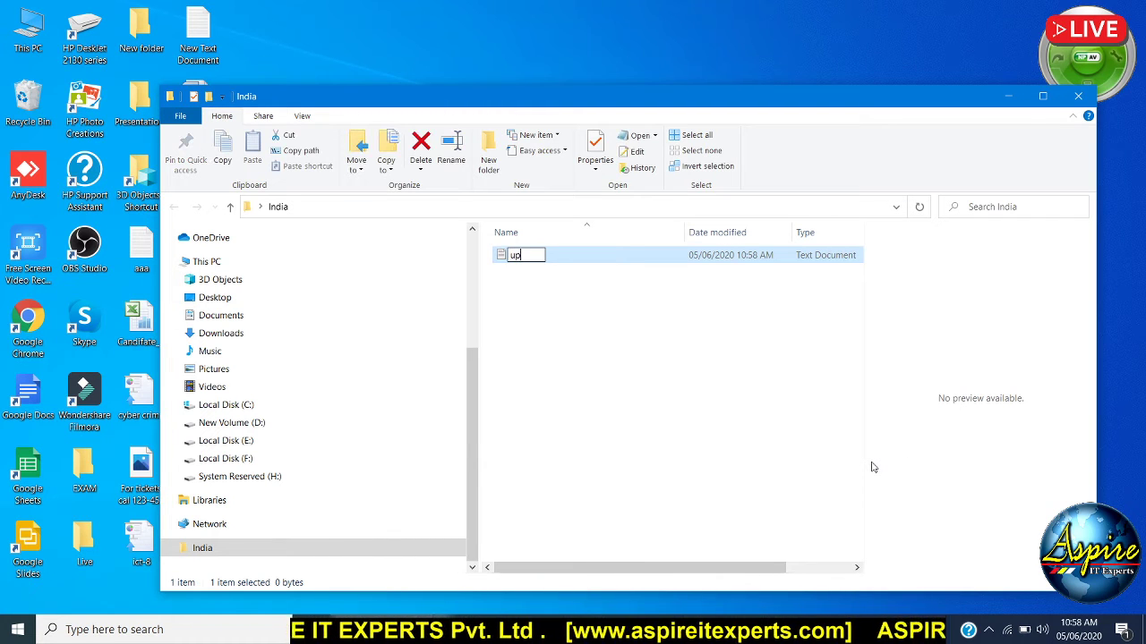
key("Return")
Enter "Good Morning" in the up text document, save it on closing, and close the India folder window.
type("g")
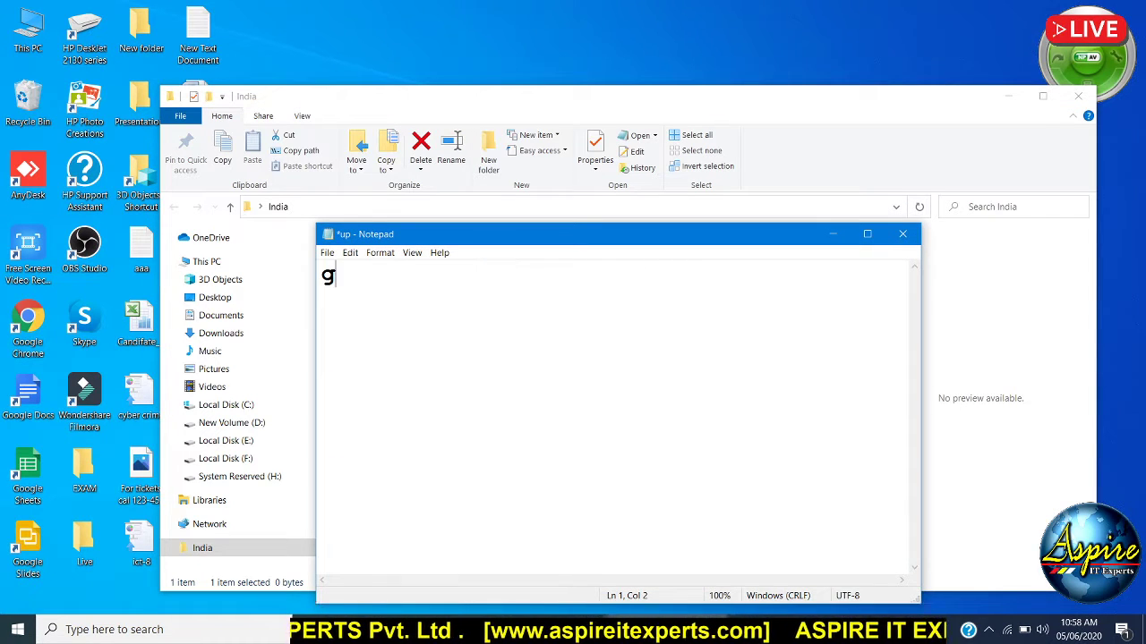
key("BackSpace")
type("Good ")
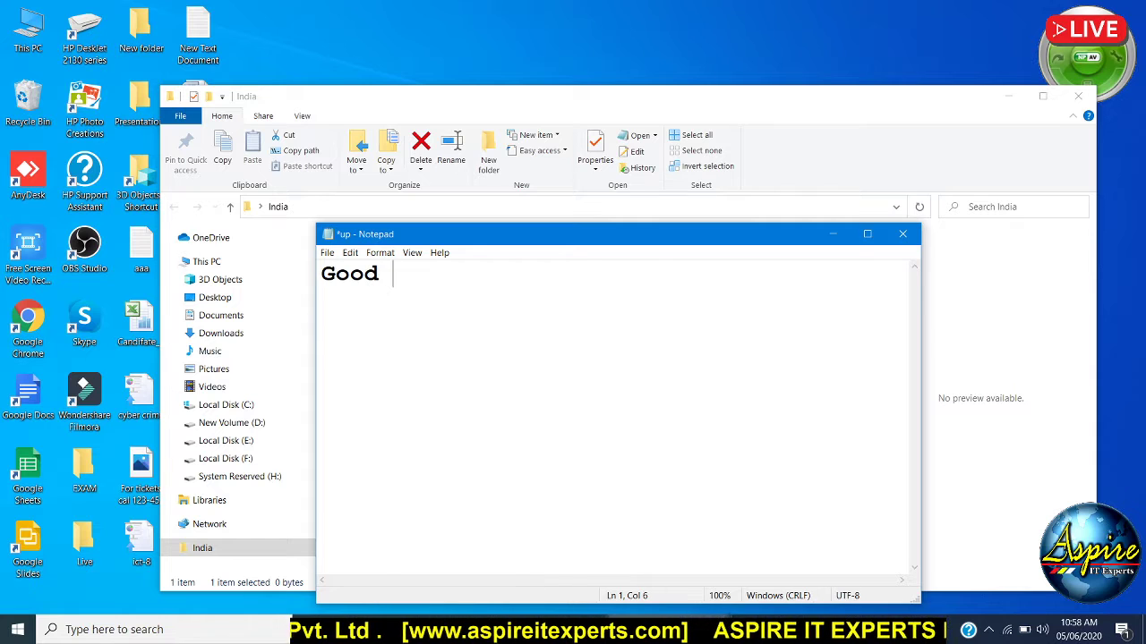
type("Morning")
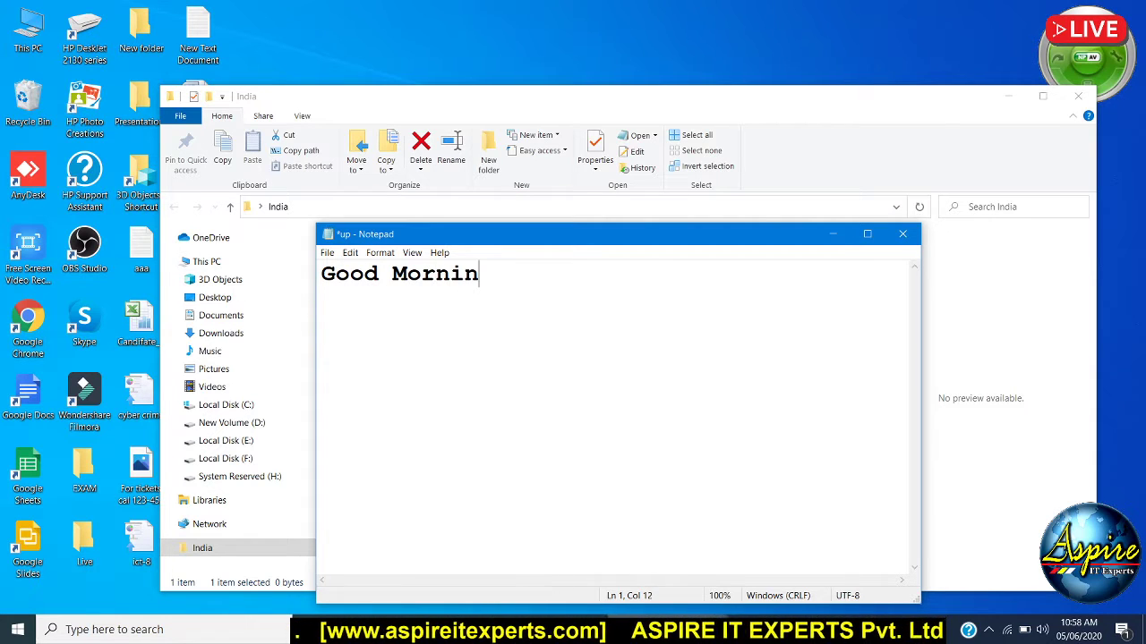
left_click(903, 234)
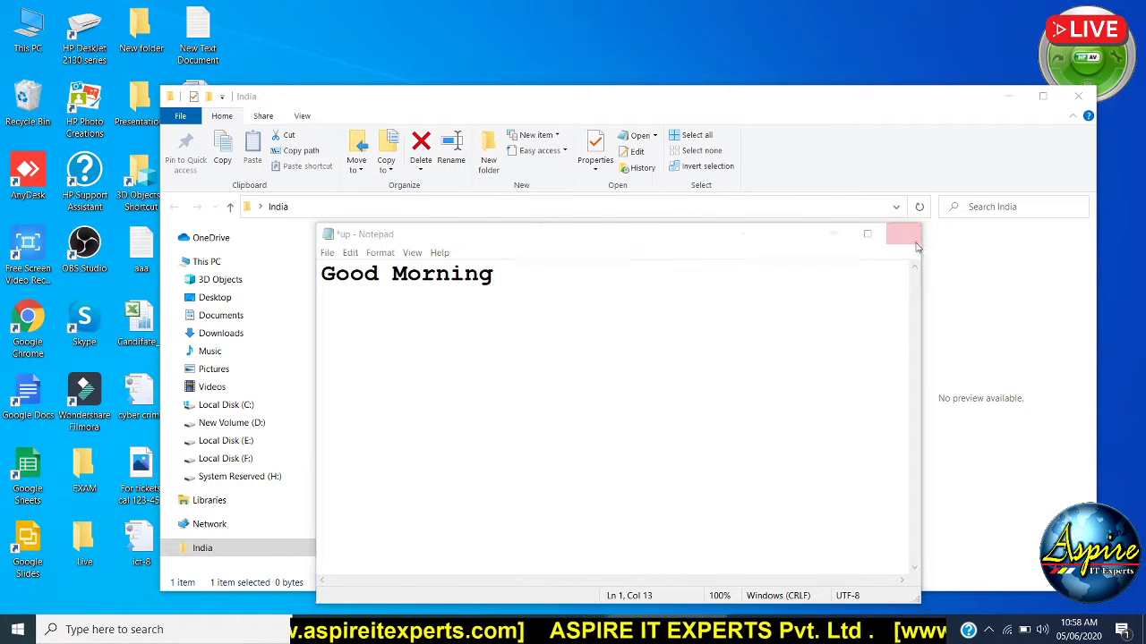
left_click(534, 325)
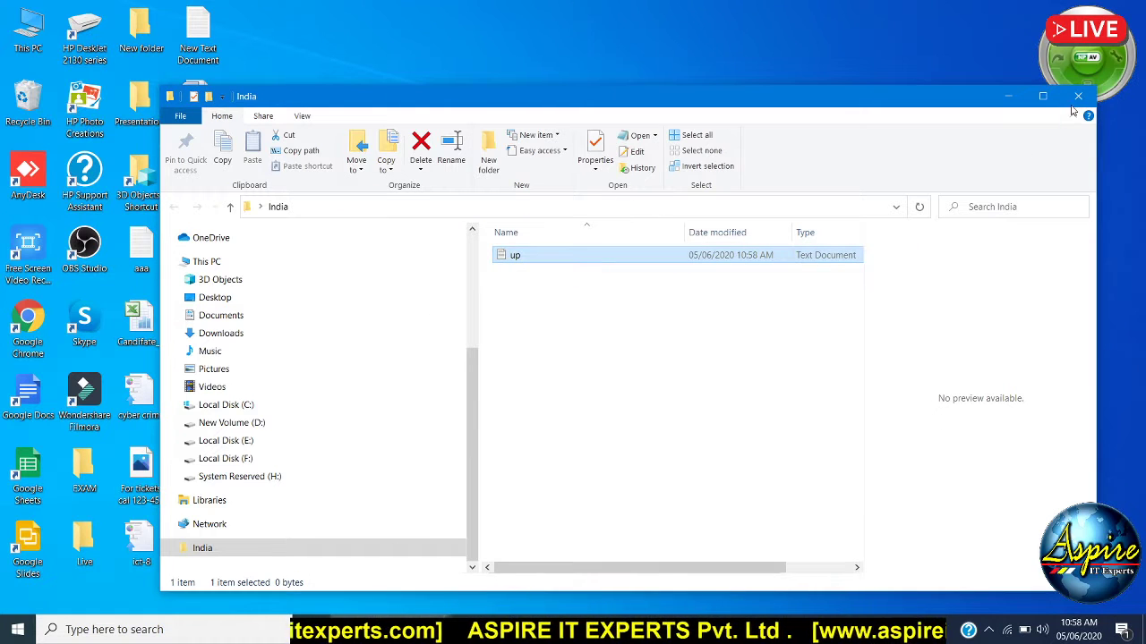
left_click(1078, 96)
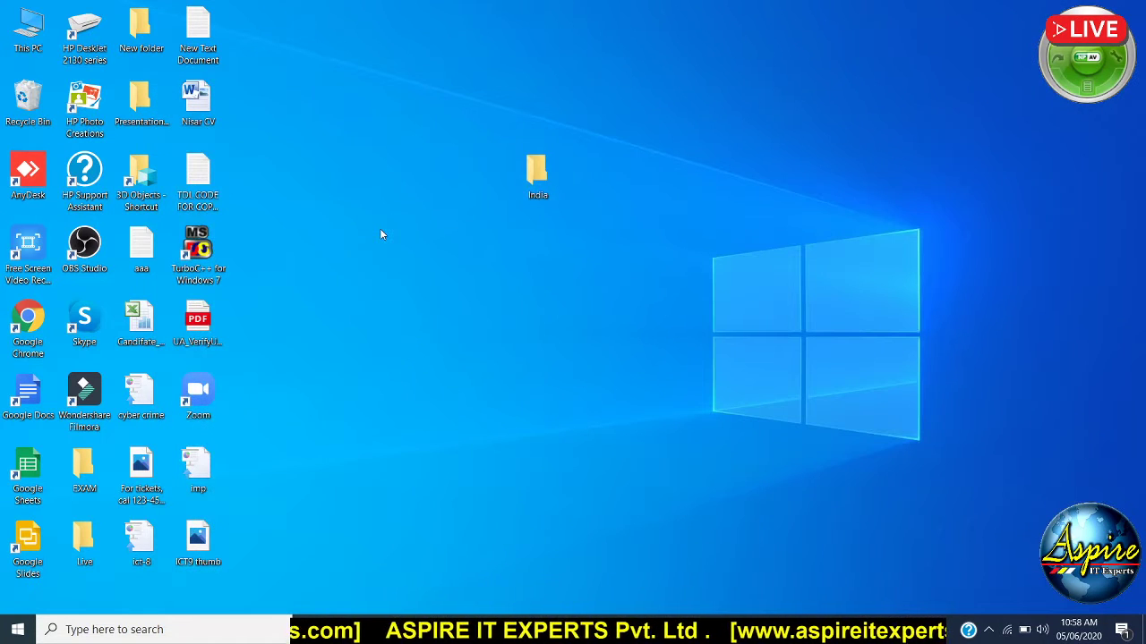
Reposition the India folder on the empty middle area of the desktop and refresh the desktop.
left_click_drag(537, 176, 537, 324)
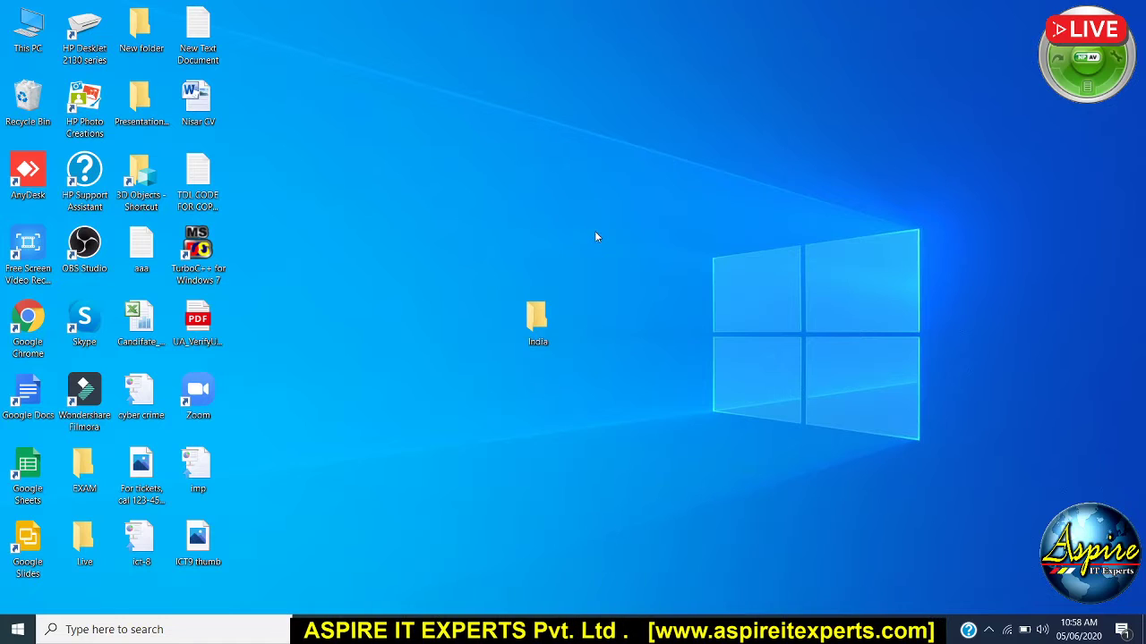
right_click(595, 236)
left_click(622, 272)
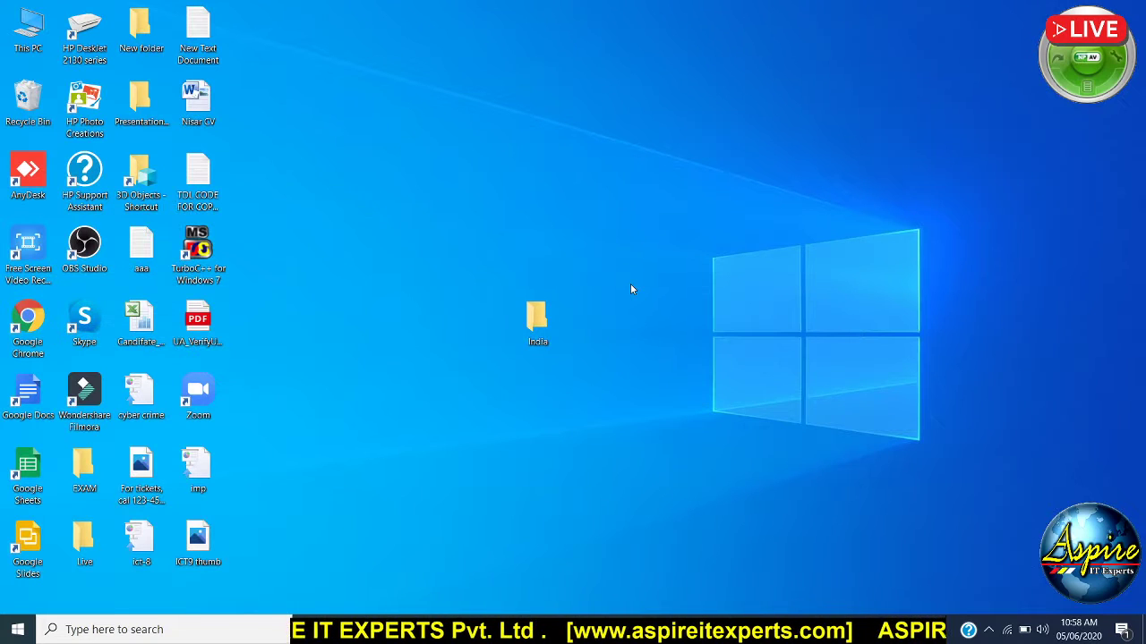
left_click_drag(537, 321, 481, 251)
left_click(527, 289)
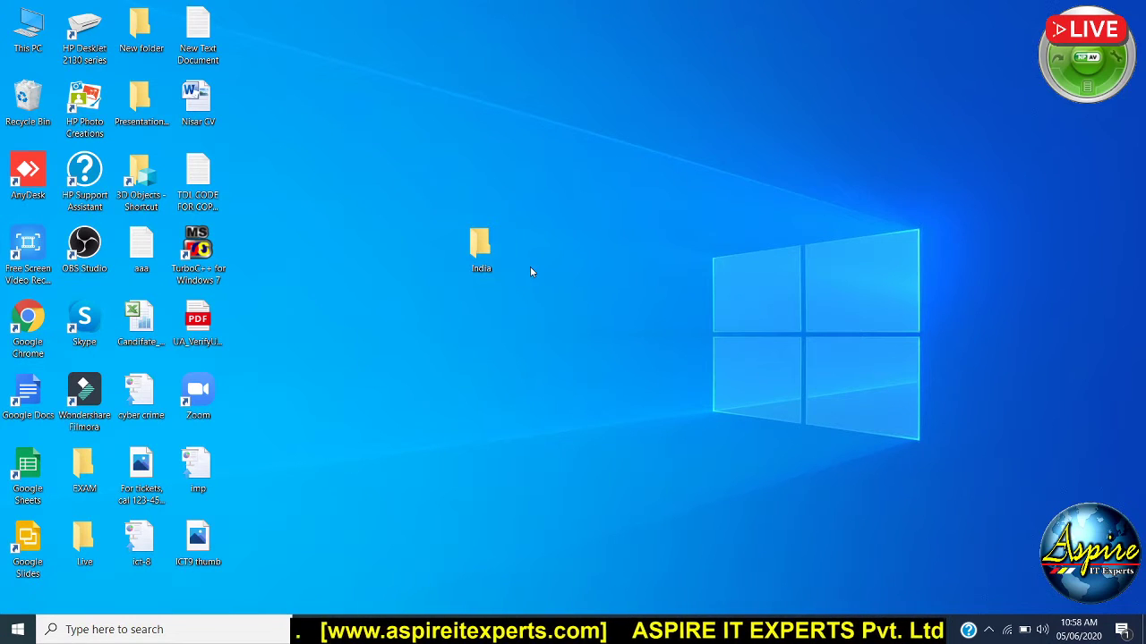
Open the properties of the India folder and show its security settings.
right_click(484, 261)
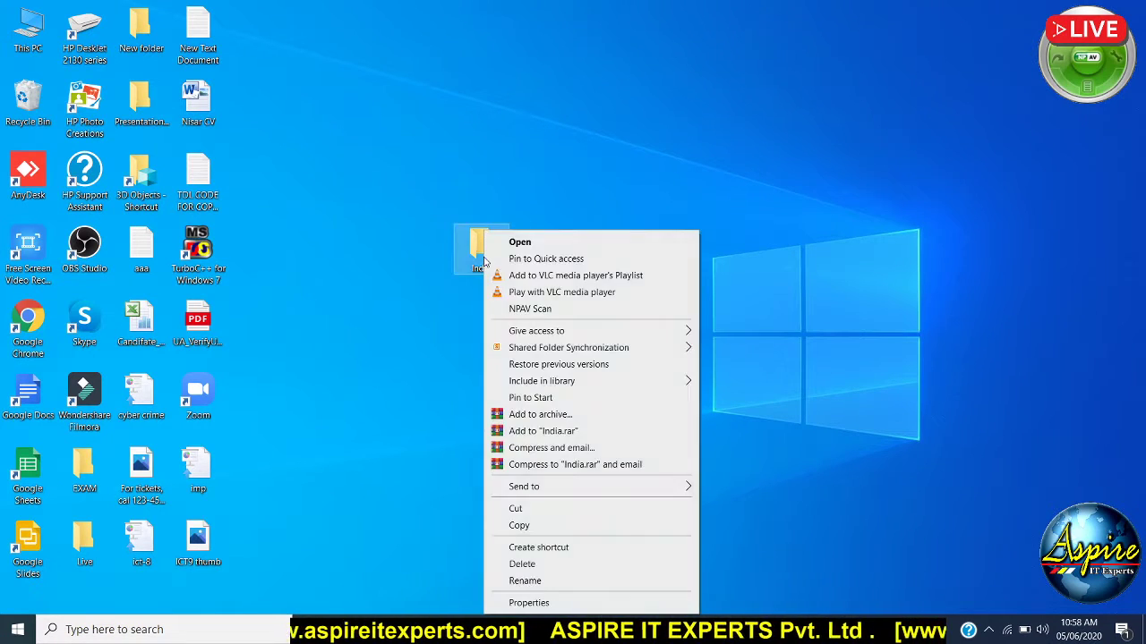
left_click(528, 603)
left_click_drag(606, 266, 633, 127)
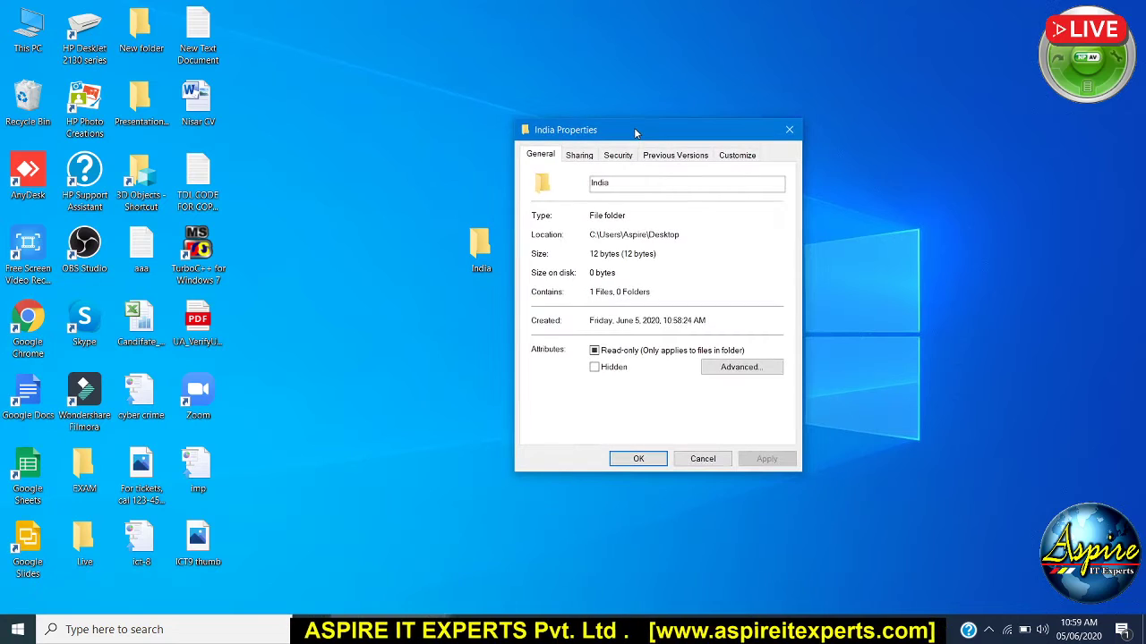
left_click(616, 157)
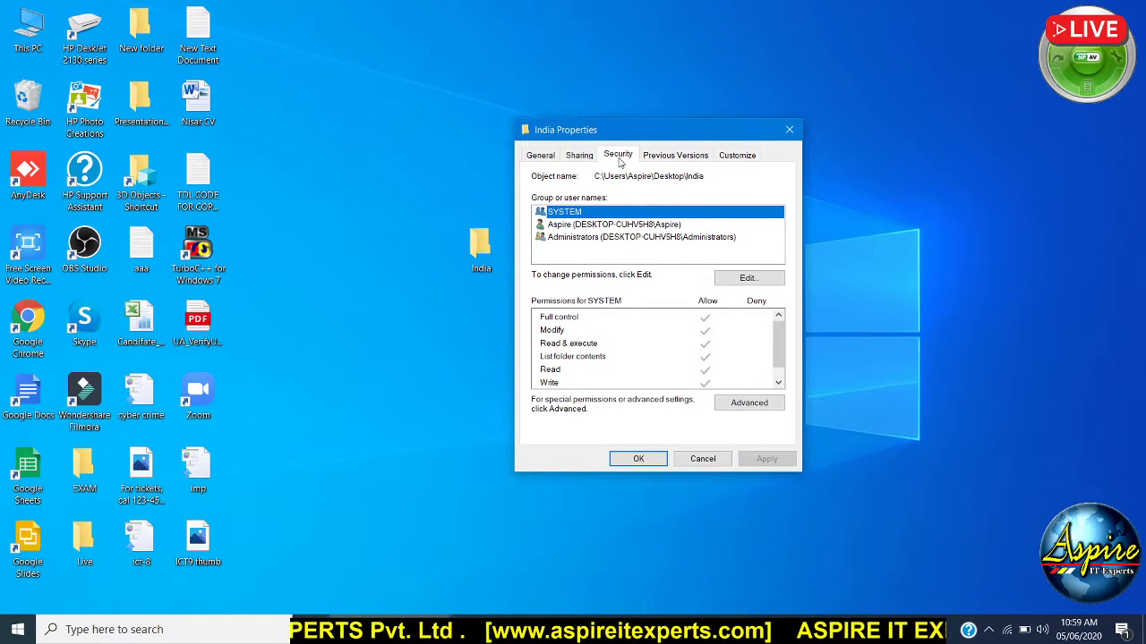
Review the India folder's permissions for the SYSTEM, Aspire and Administrators entries.
left_click(599, 226)
left_click(599, 237)
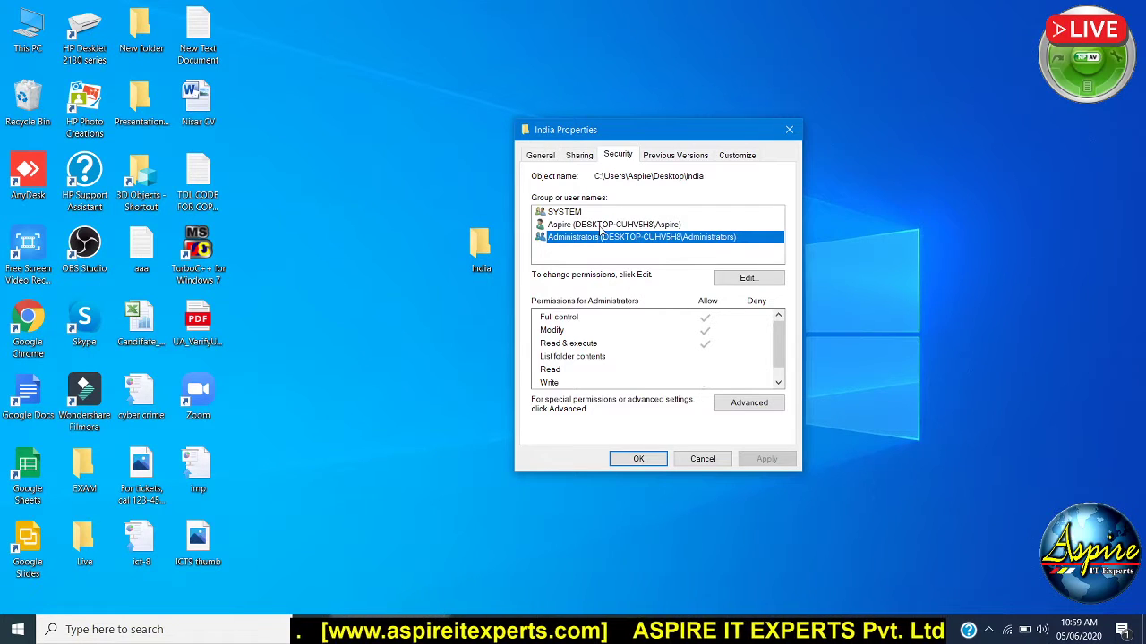
left_click(602, 225)
left_click(566, 212)
left_click(580, 225)
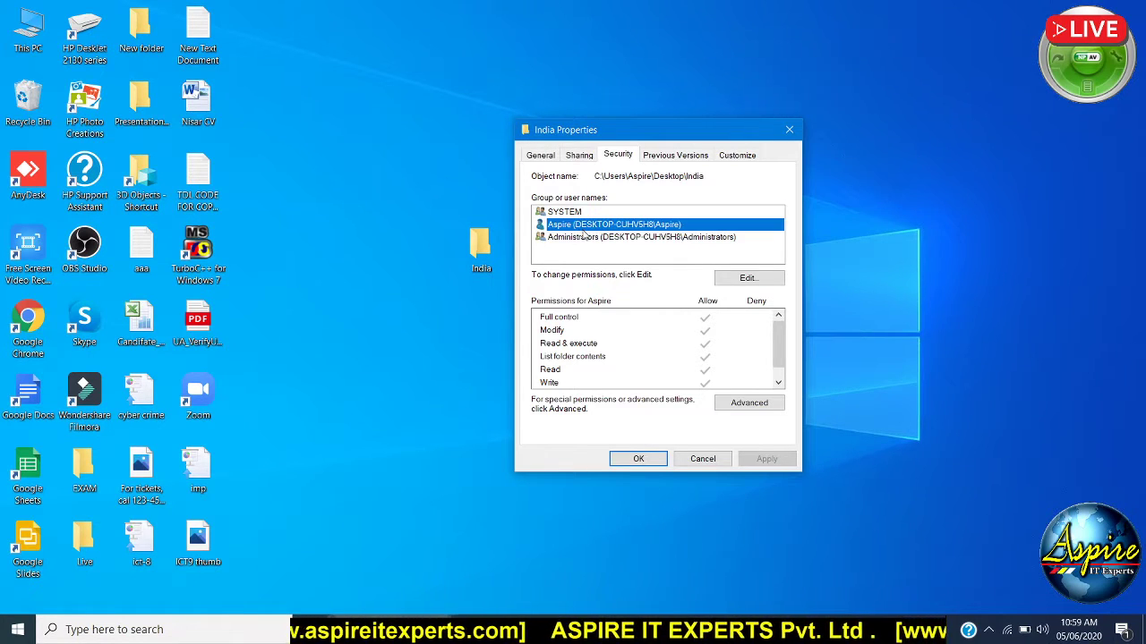
left_click(584, 236)
left_click(611, 225)
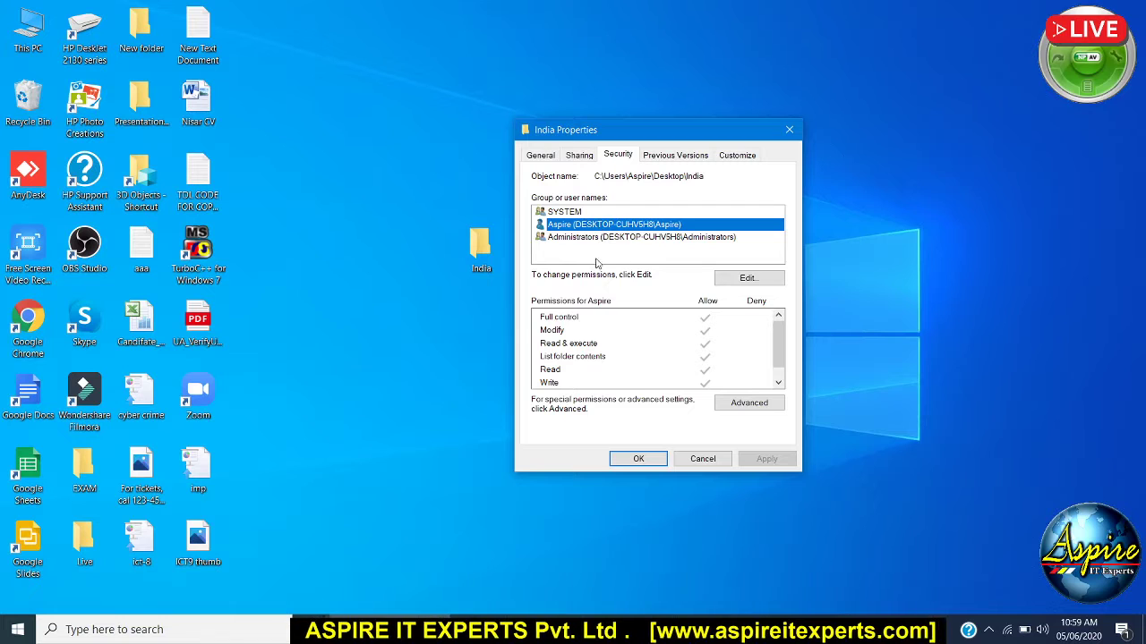
left_click(560, 214)
left_click(572, 238)
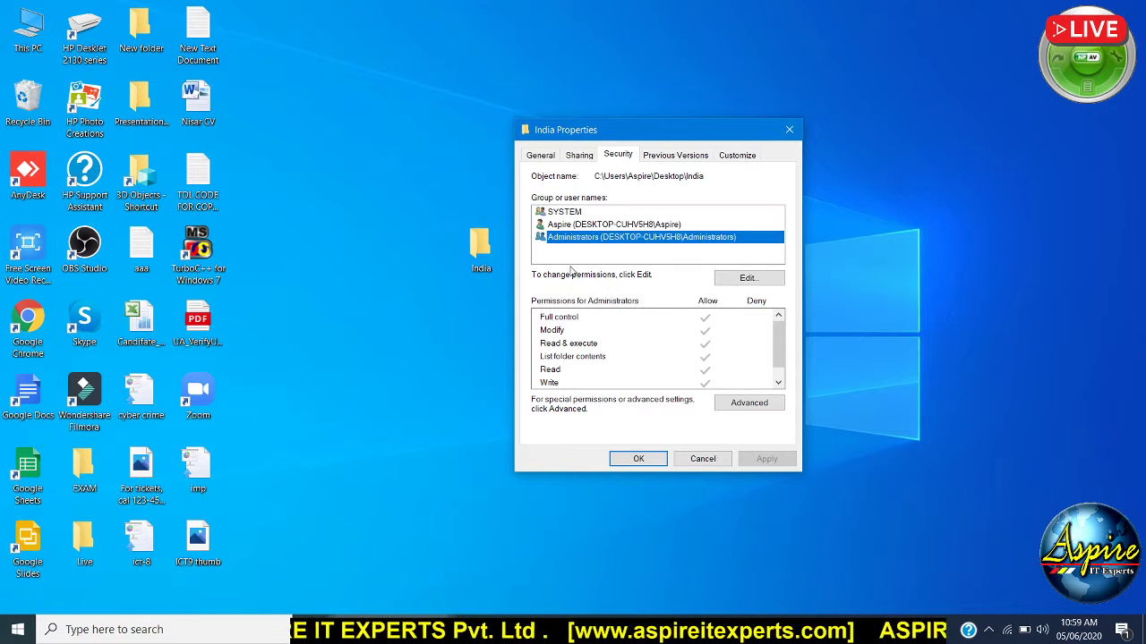
left_click(601, 225)
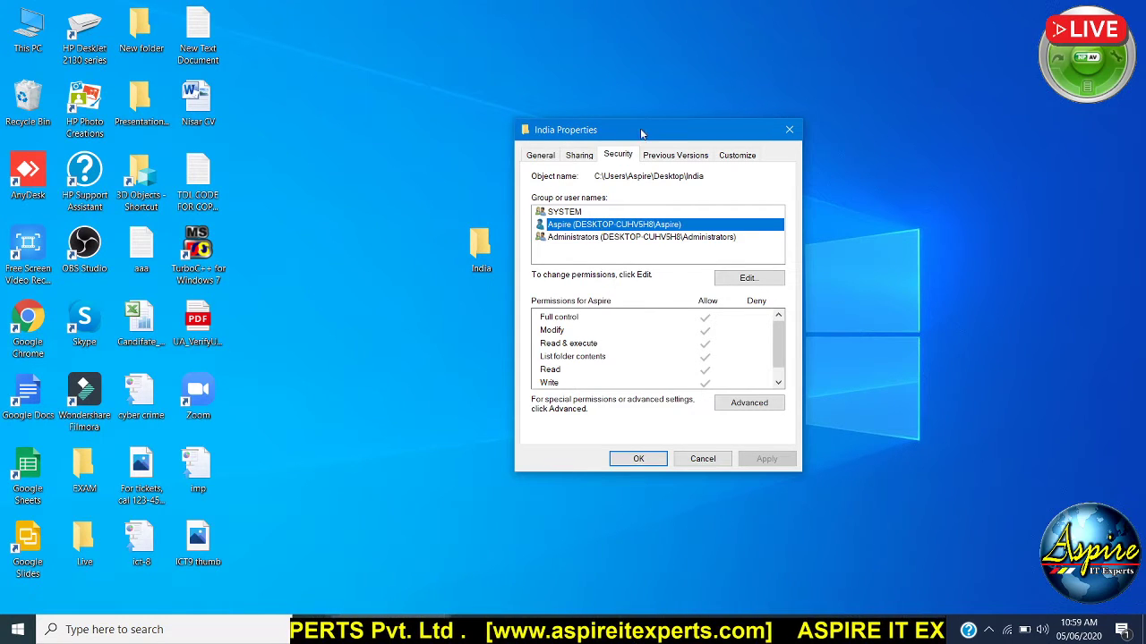
left_click_drag(641, 133, 723, 136)
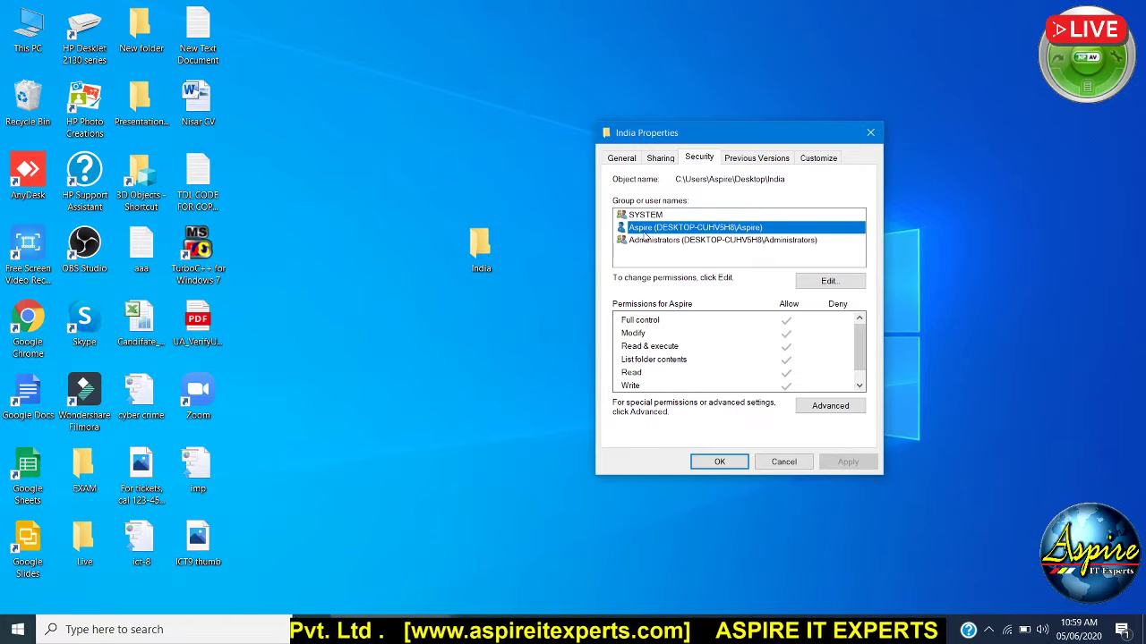
Check which user account is signed in, and return to the Aspire entry in the India folder's security settings.
left_click(18, 631)
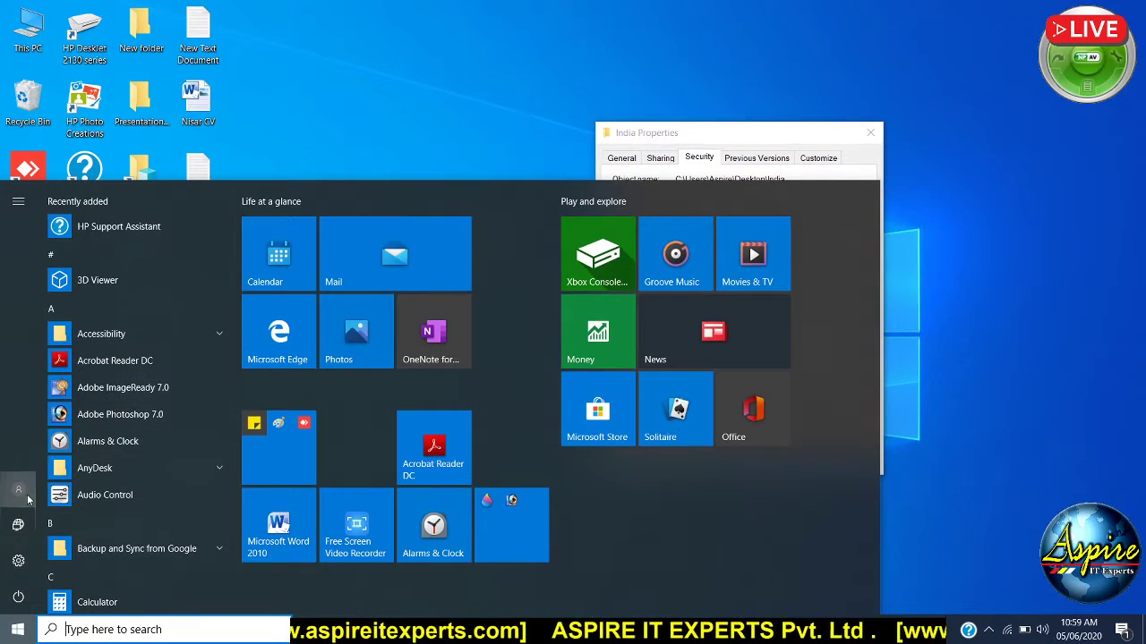
mouse_move(23, 490)
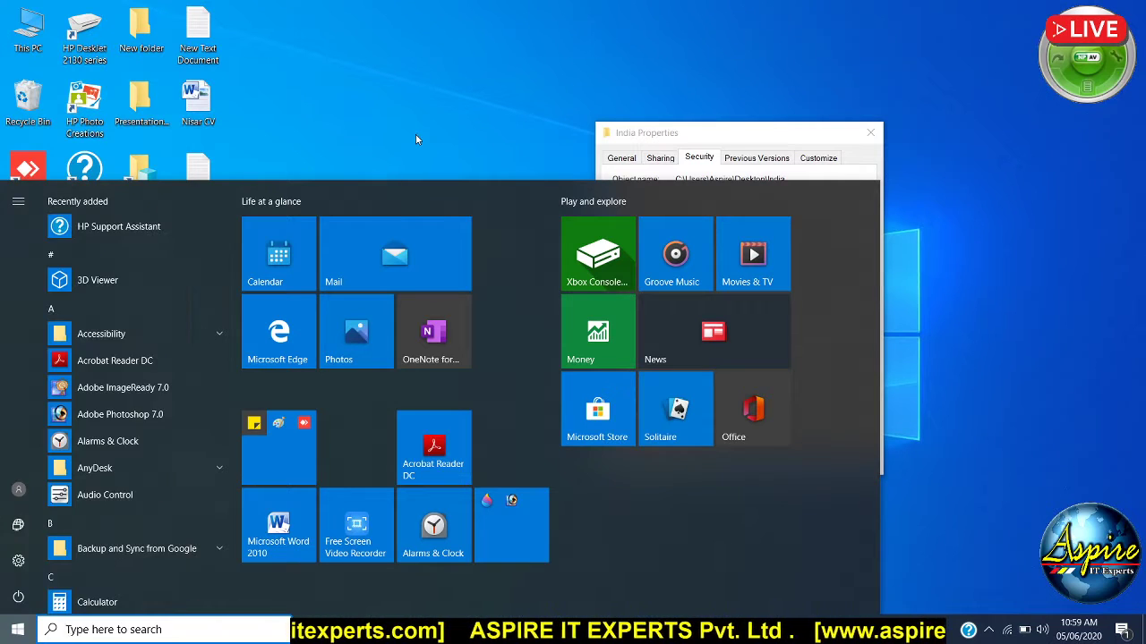
left_click(490, 204)
left_click(676, 228)
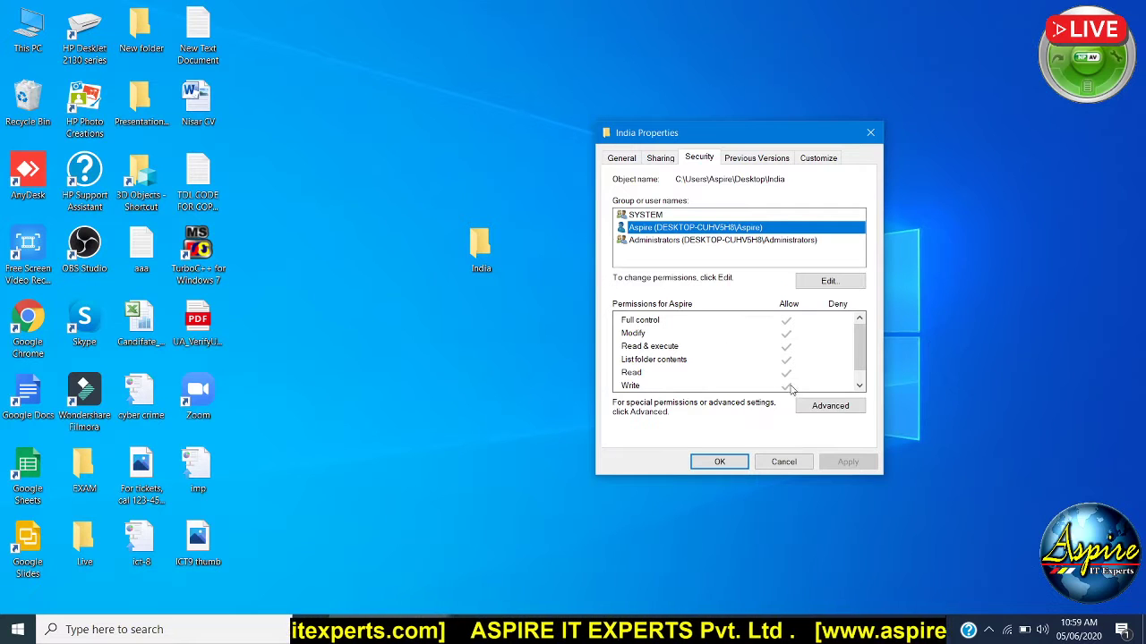
Edit the India folder's permissions and deny Full control to SYSTEM.
left_click(829, 281)
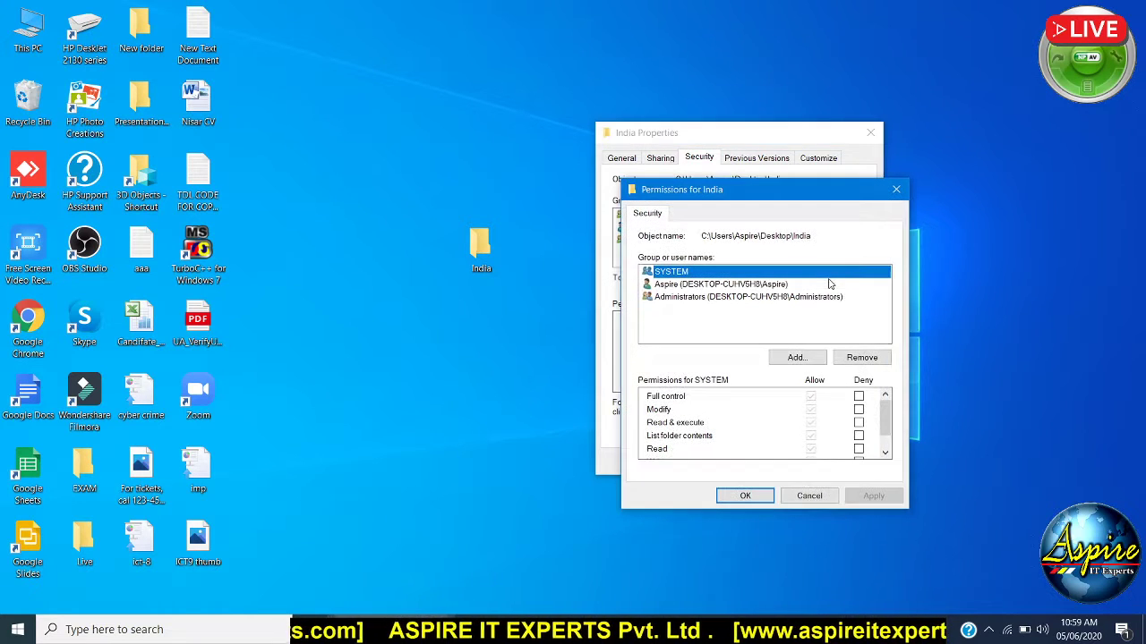
left_click(859, 410)
left_click(859, 399)
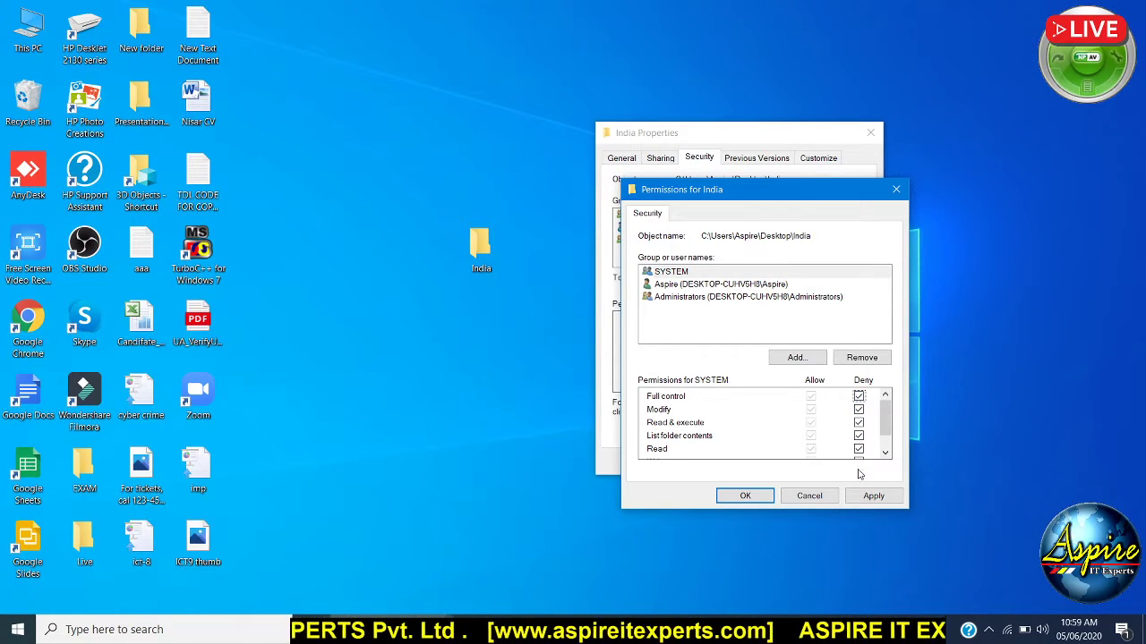
Deny Full control of the India folder to the Aspire user, apply and confirm the permissions, and select the folder on the desktop.
left_click(719, 284)
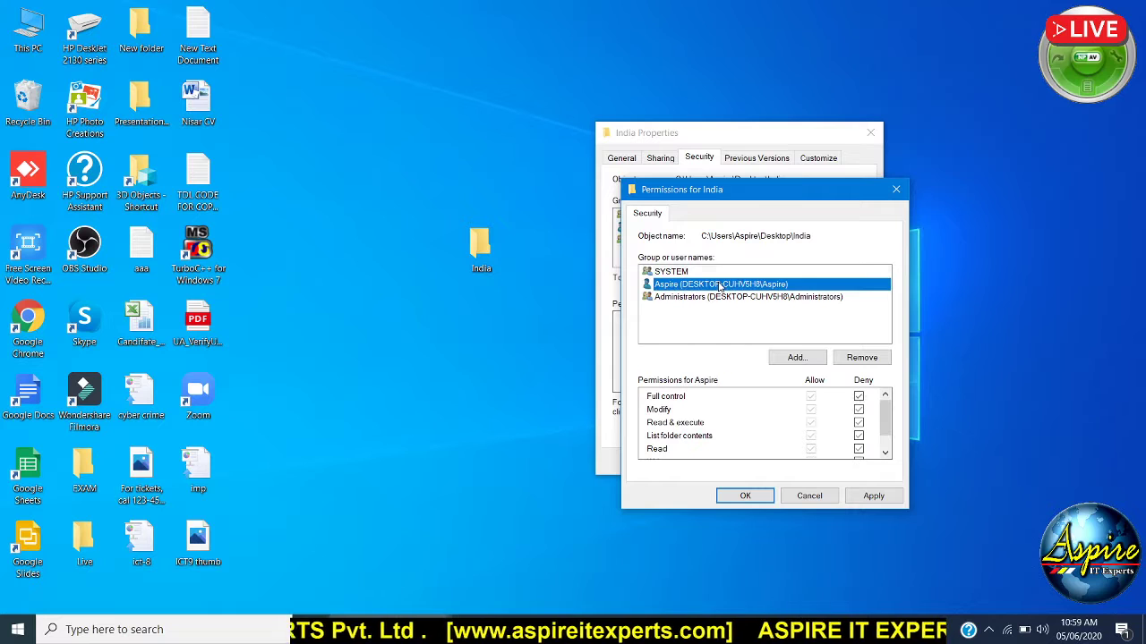
left_click(858, 397)
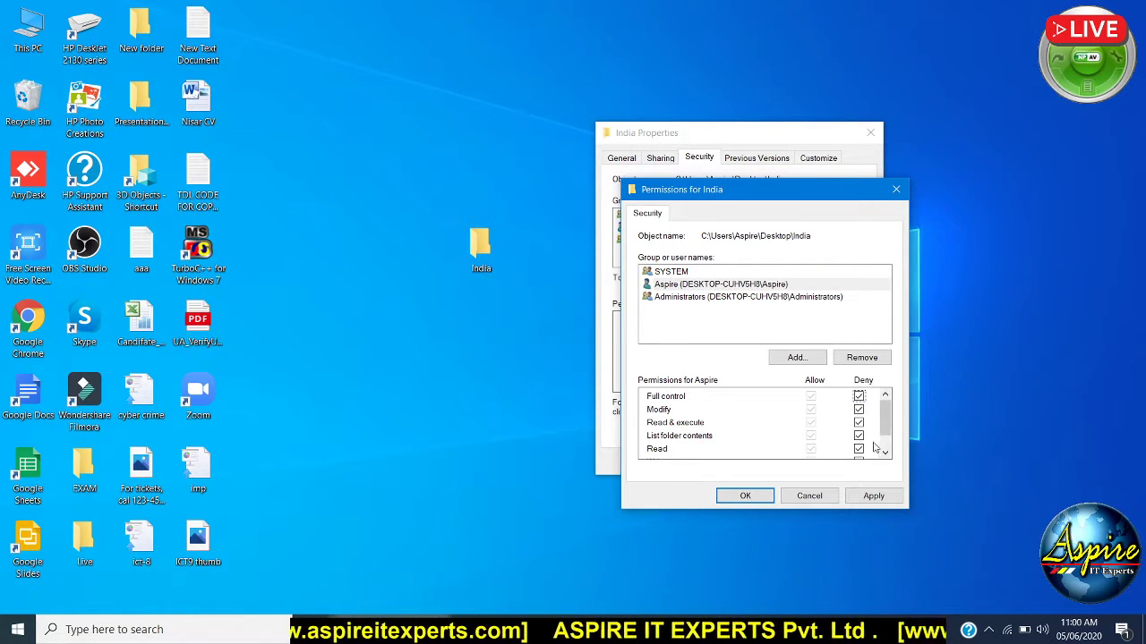
left_click(872, 497)
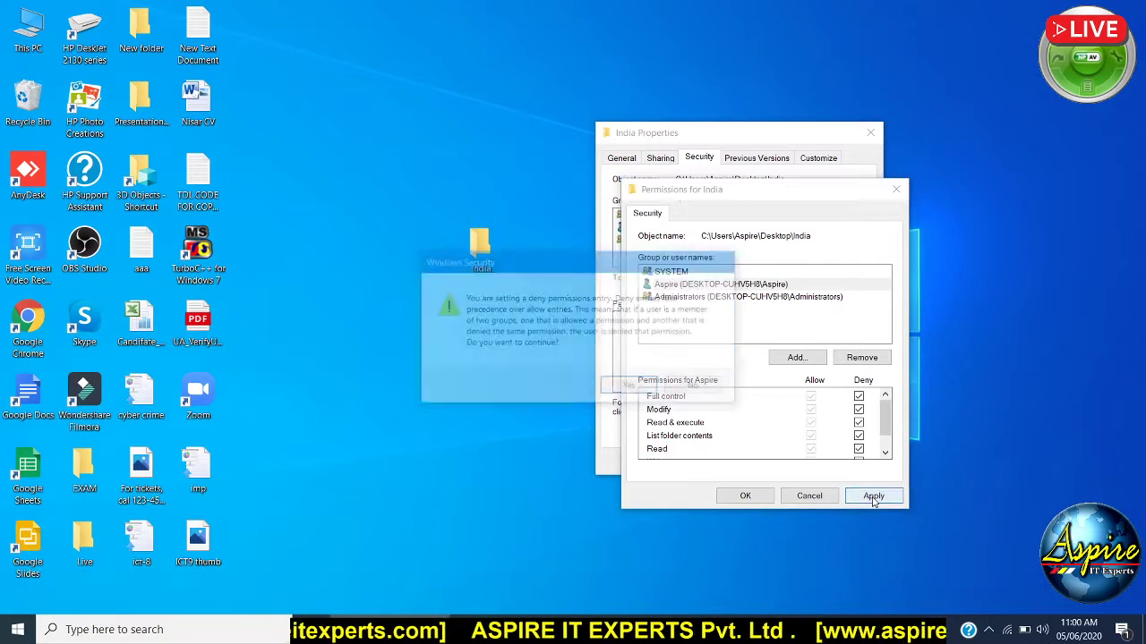
left_click(628, 385)
left_click(744, 496)
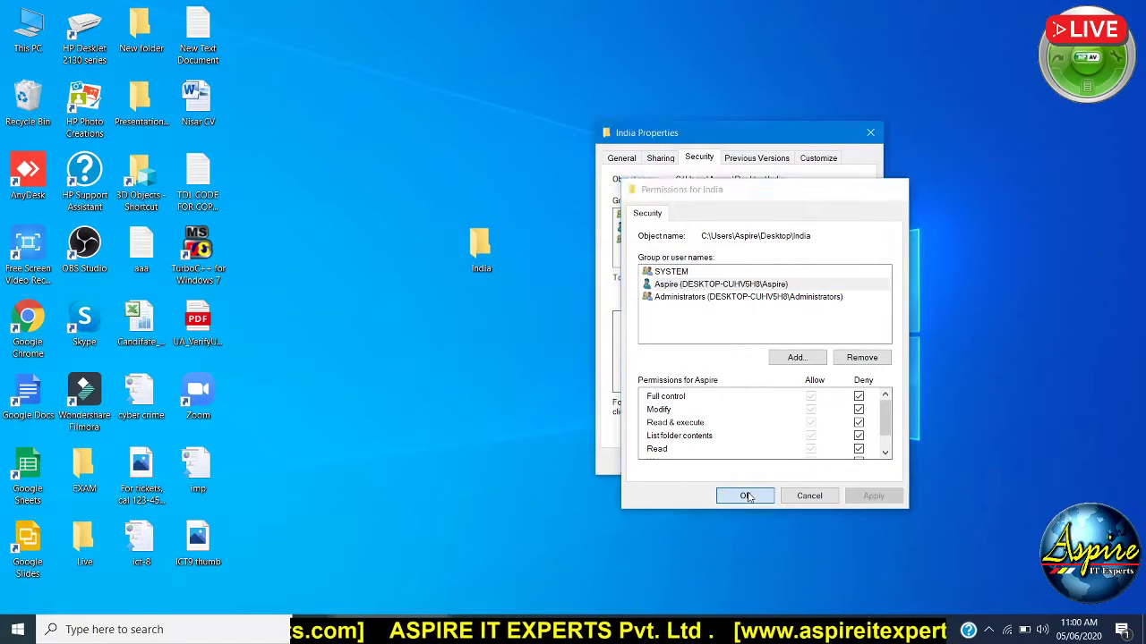
left_click(726, 465)
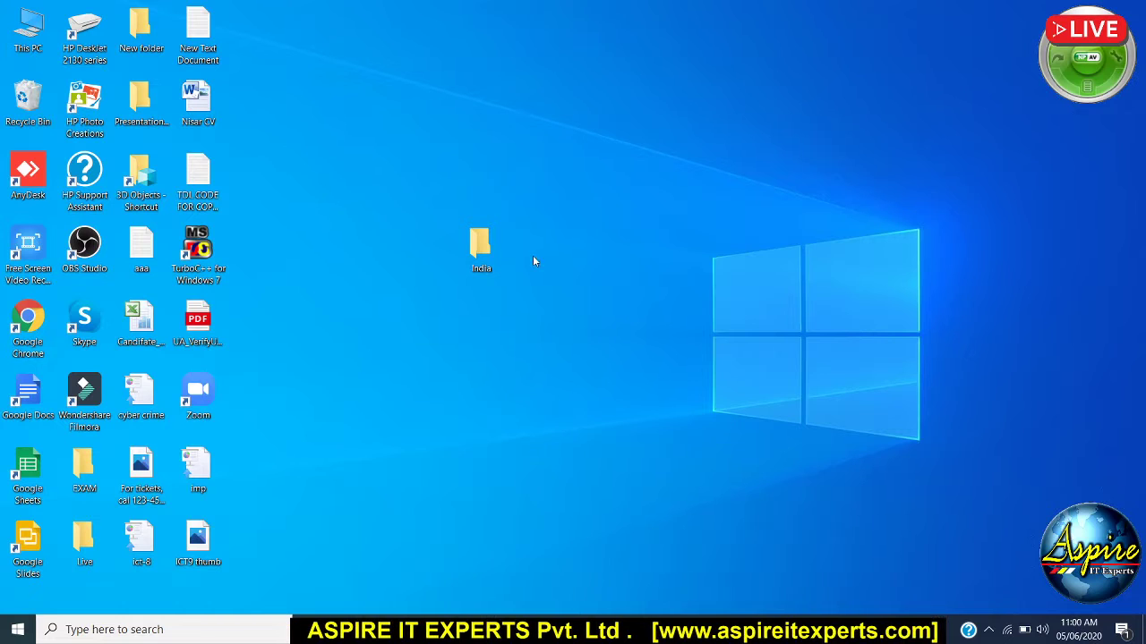
left_click(484, 246)
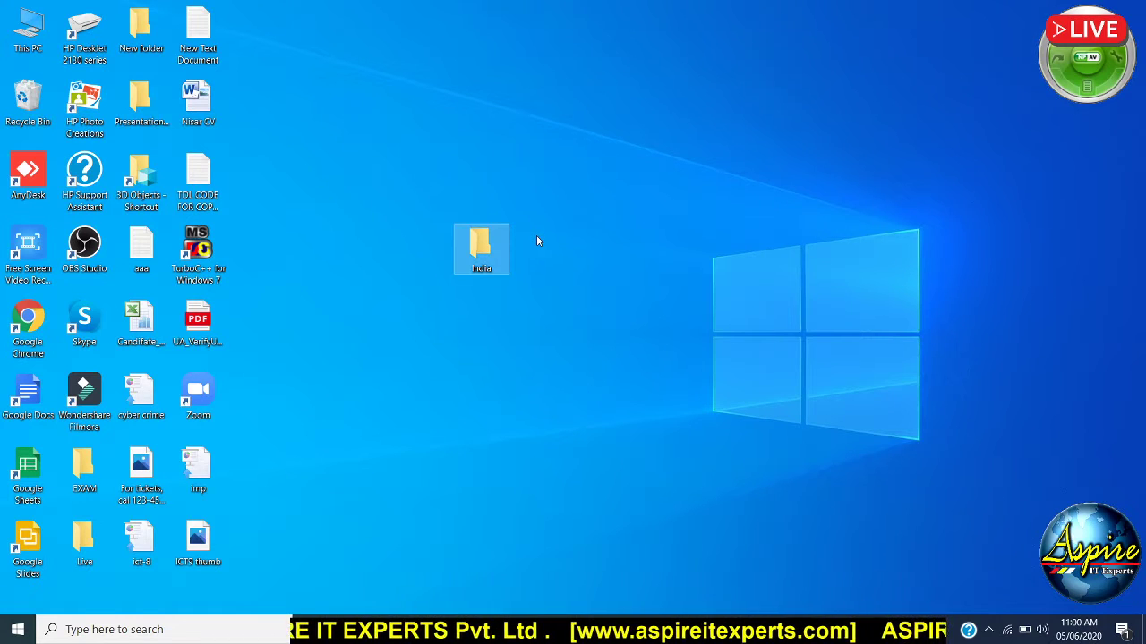
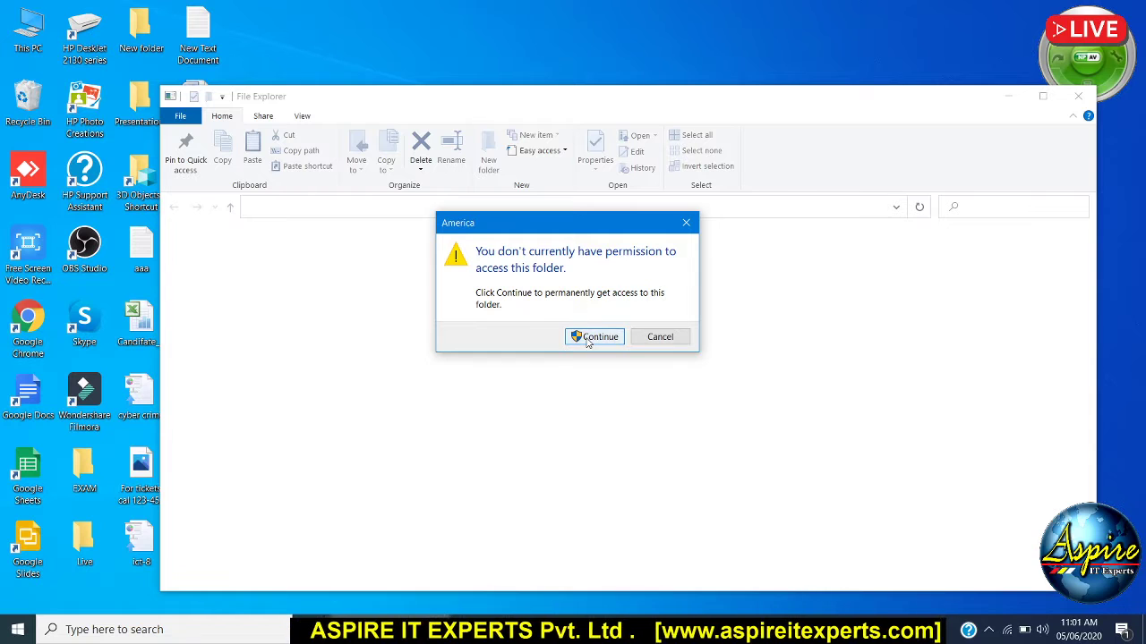
Try to gain access to the America folder through the permission prompt, close the denial notice, and refresh the desktop.
left_click(588, 341)
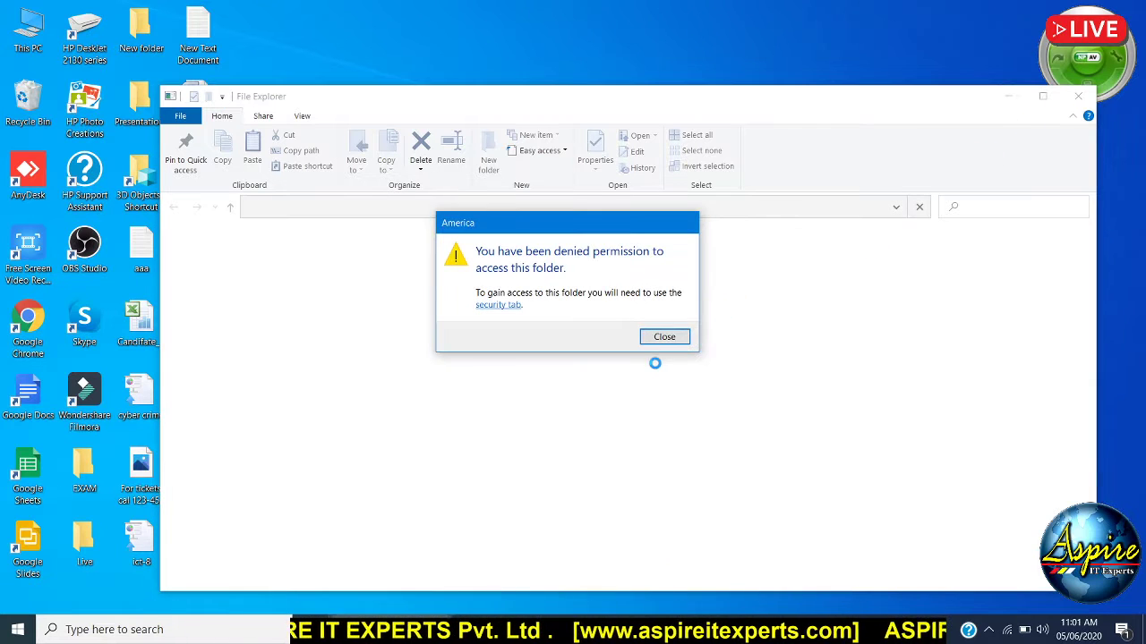
left_click(663, 338)
right_click(655, 230)
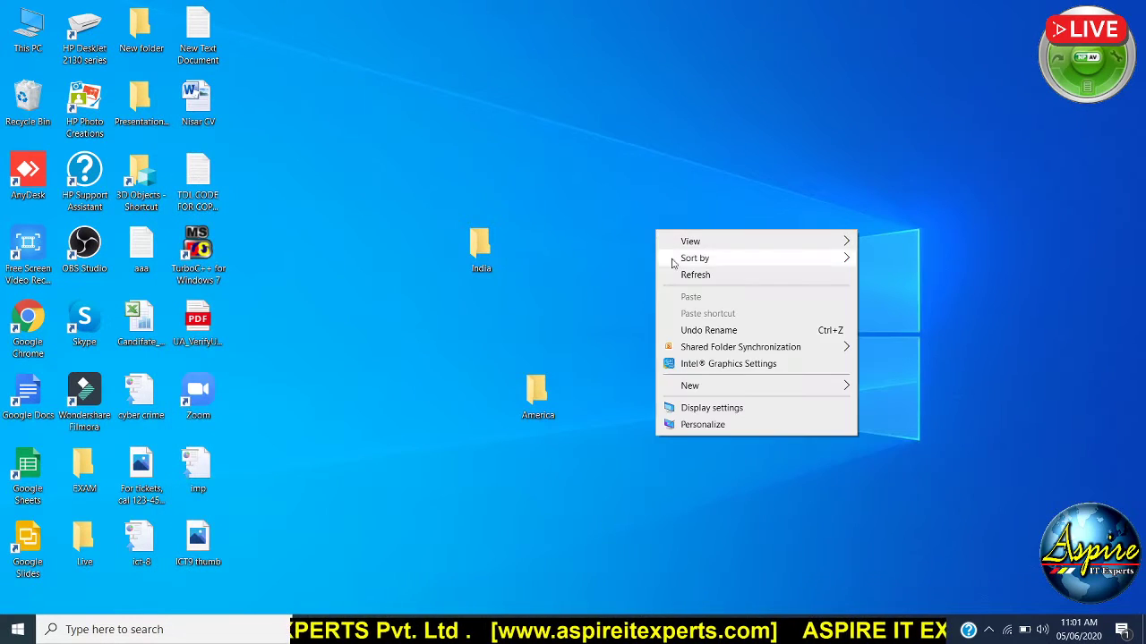
left_click(672, 272)
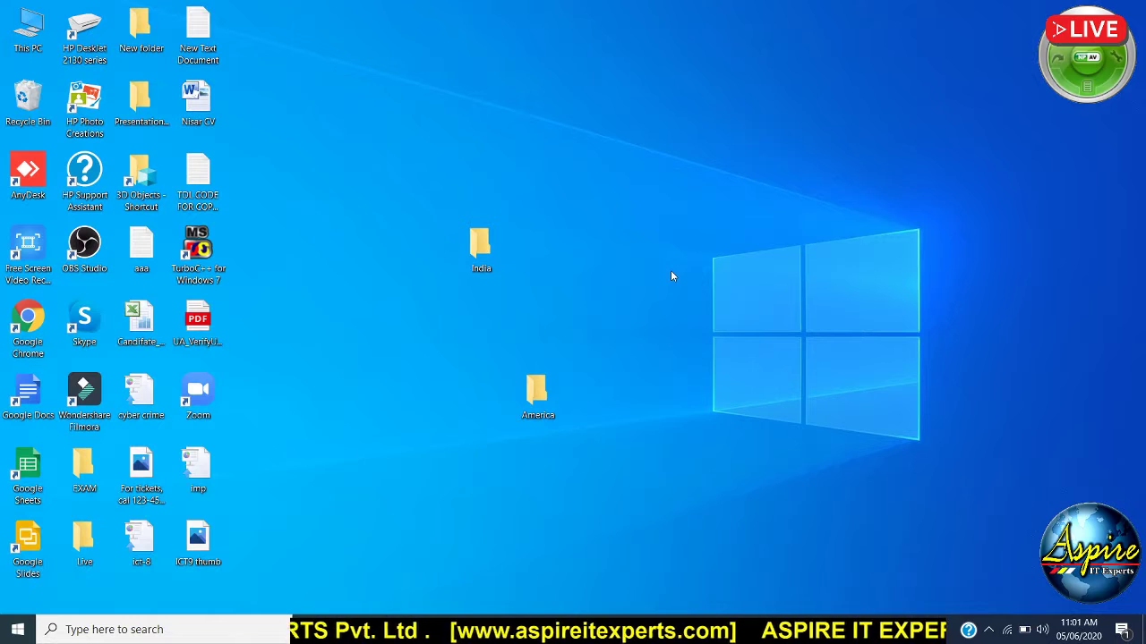
Remove the denied permissions for the Aspire user from the America folder's security settings and confirm the changes.
right_click(550, 404)
left_click(588, 385)
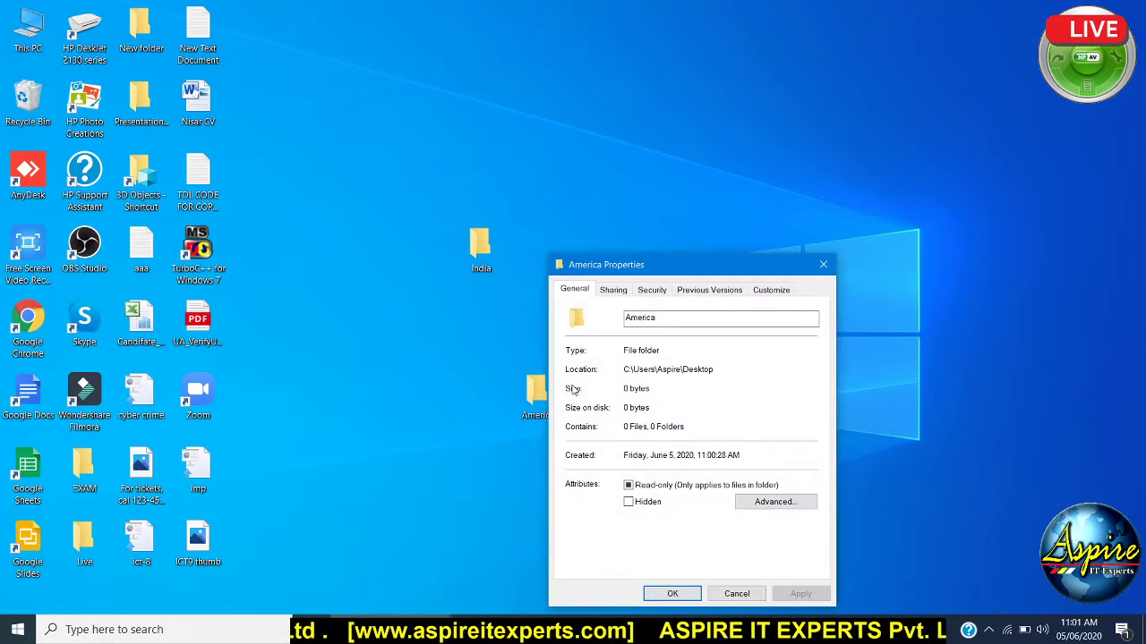
left_click(651, 290)
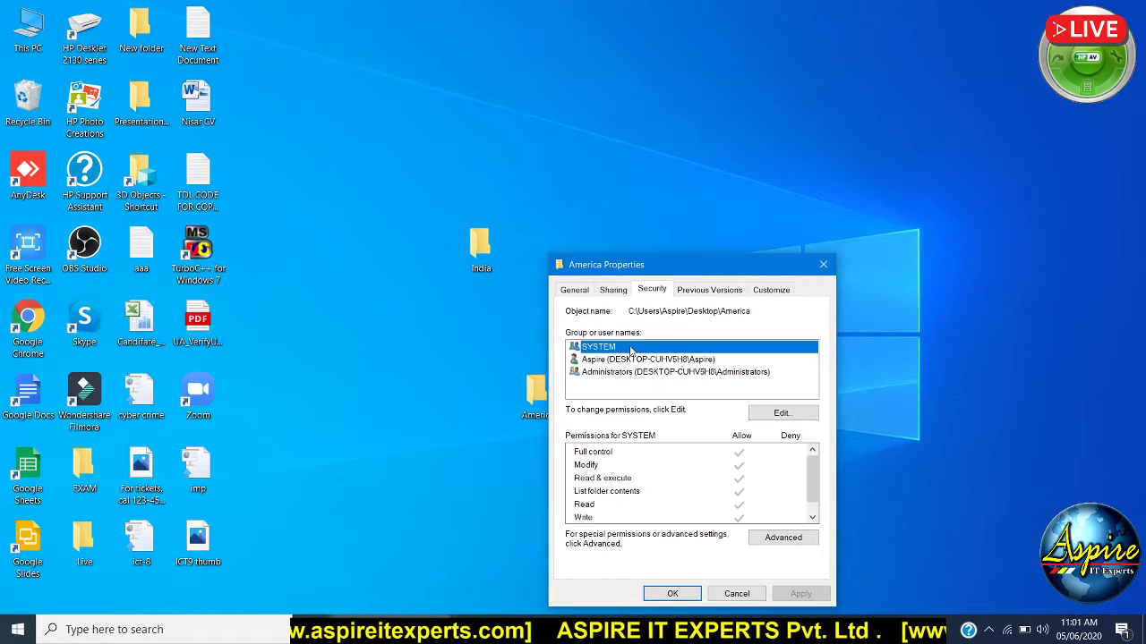
left_click(636, 359)
left_click(781, 413)
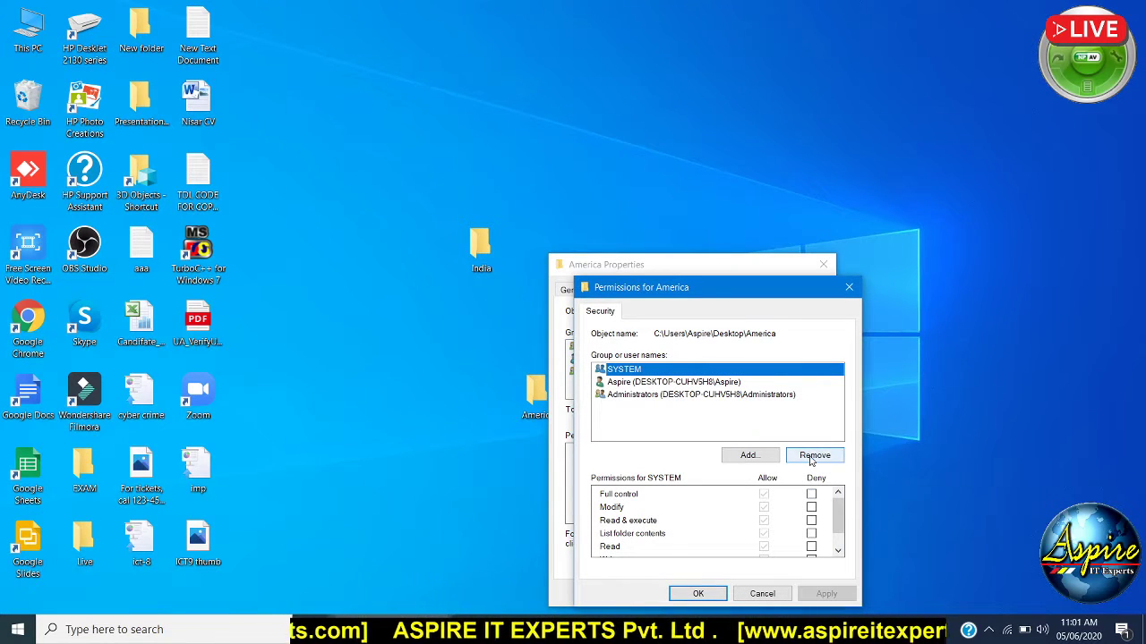
key("Down")
left_click(814, 456)
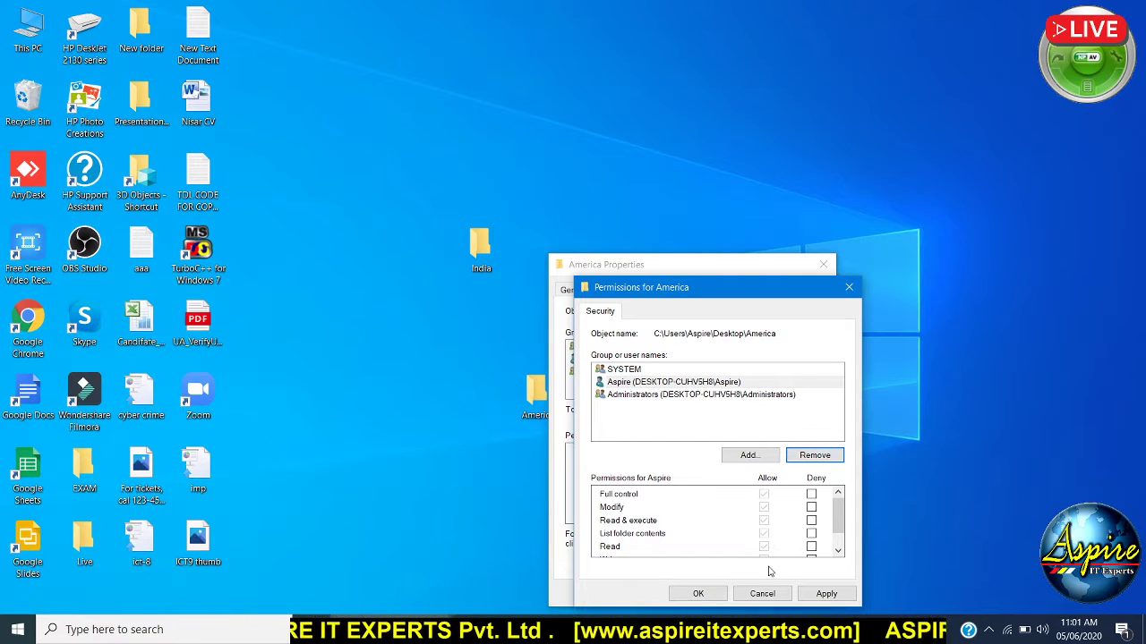
left_click(810, 494)
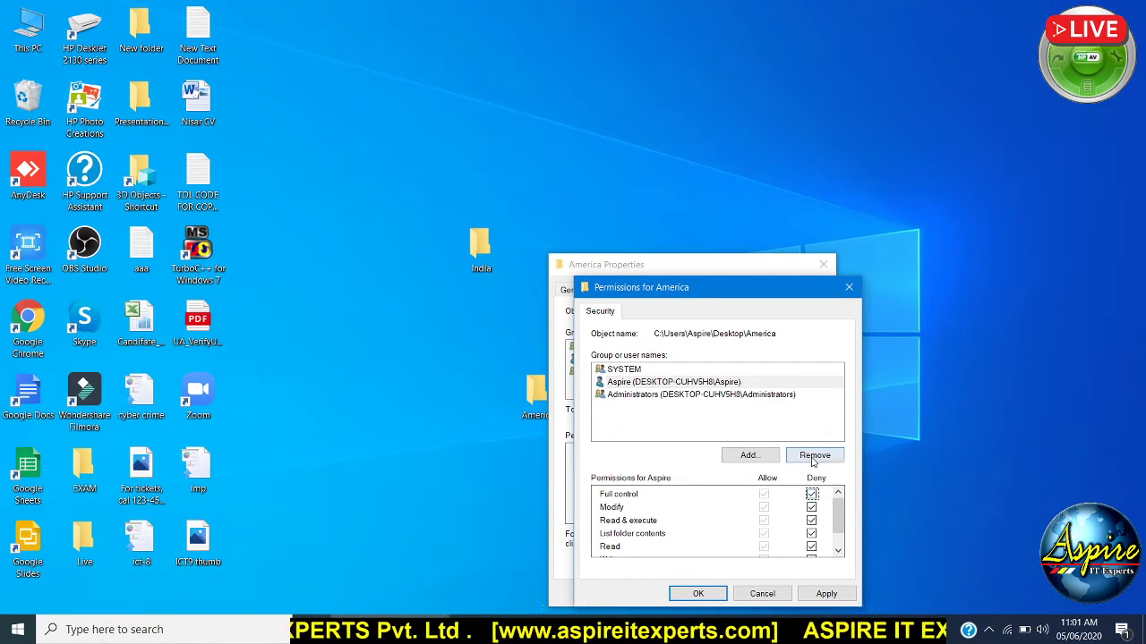
left_click(699, 594)
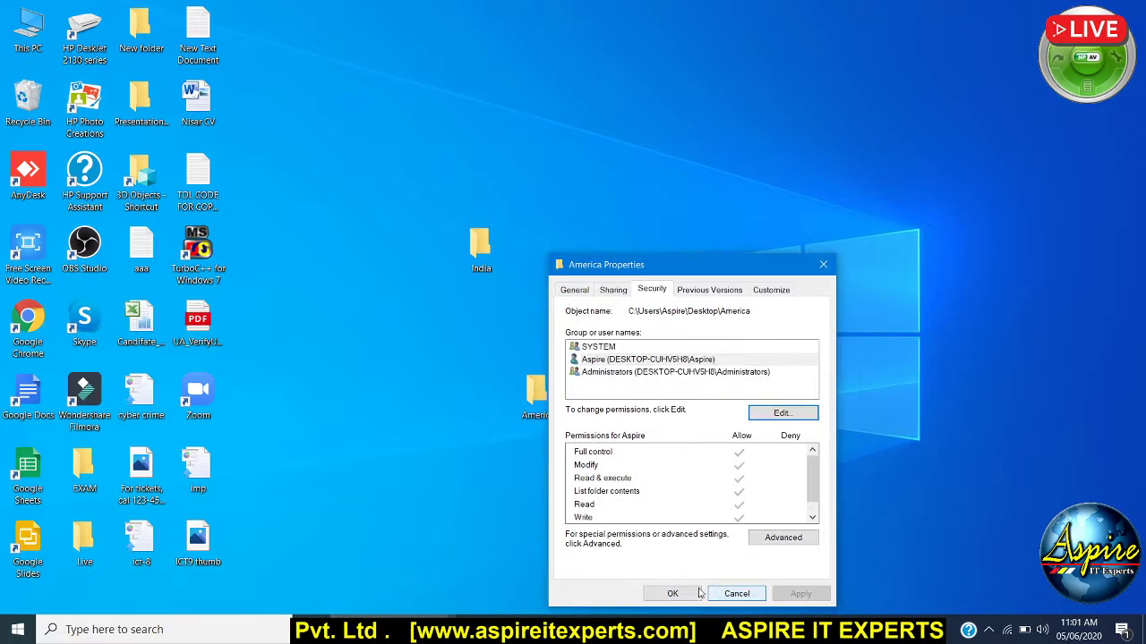
left_click(677, 593)
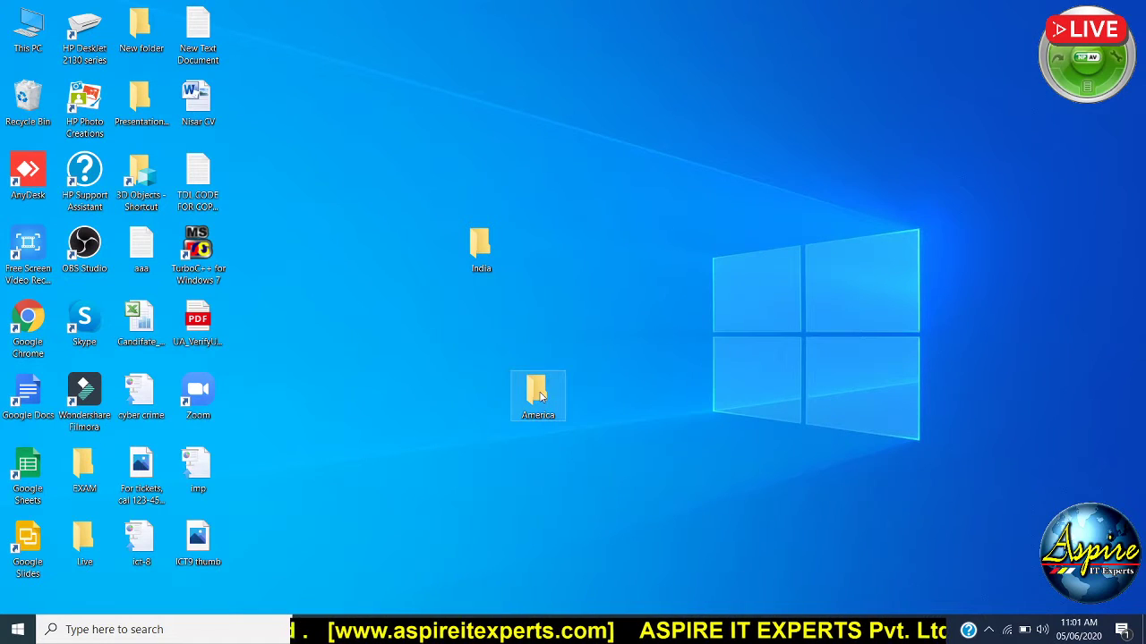
Open the America folder to check access, close it, and refresh the desktop.
double_click(538, 394)
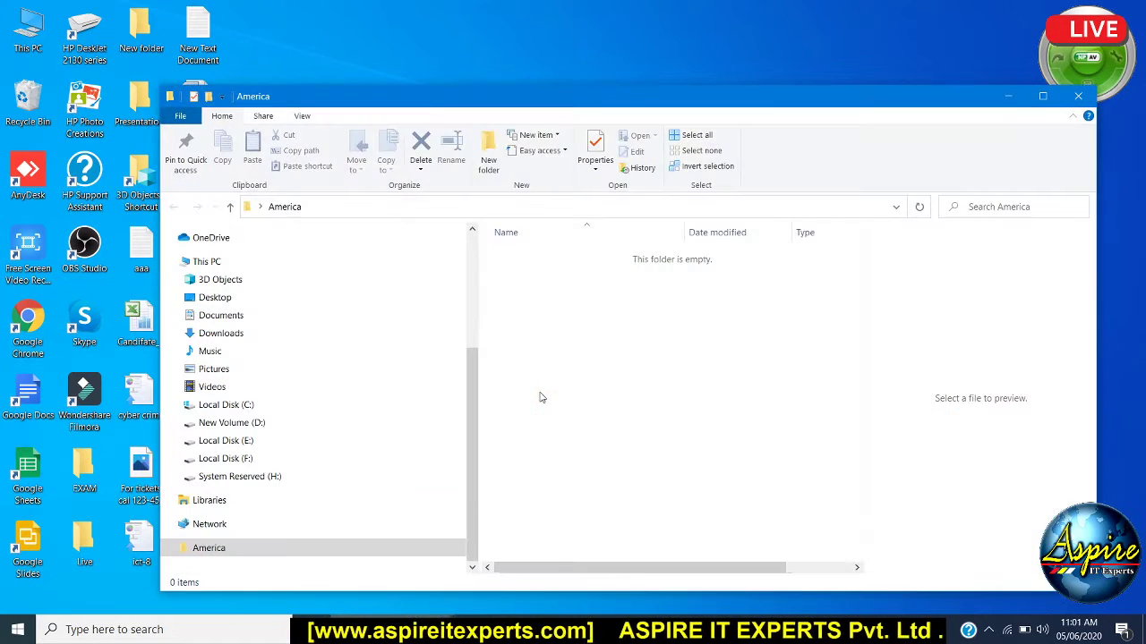
left_click(1077, 96)
right_click(645, 198)
left_click(673, 243)
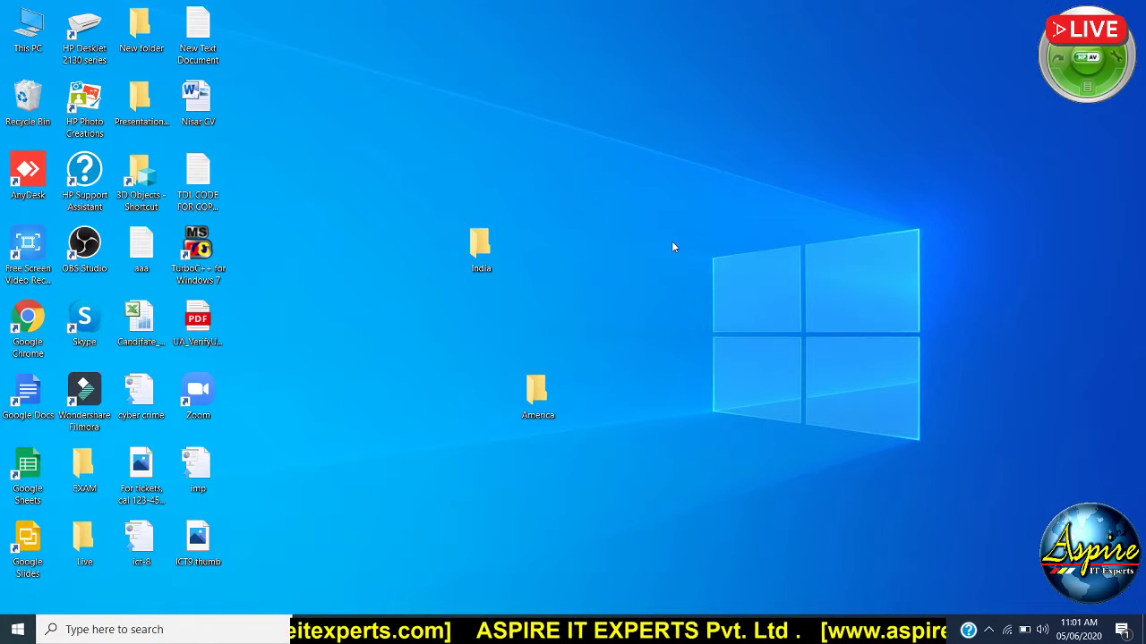
Review the security settings in the America folder's properties and close them.
left_click(536, 399)
right_click(535, 400)
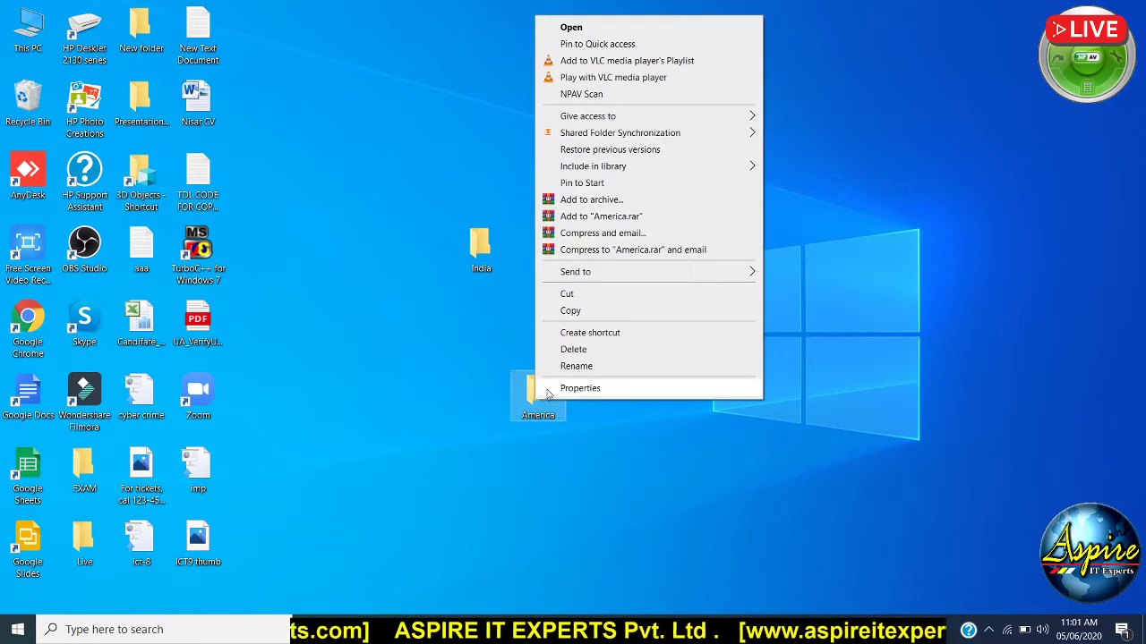
left_click(549, 388)
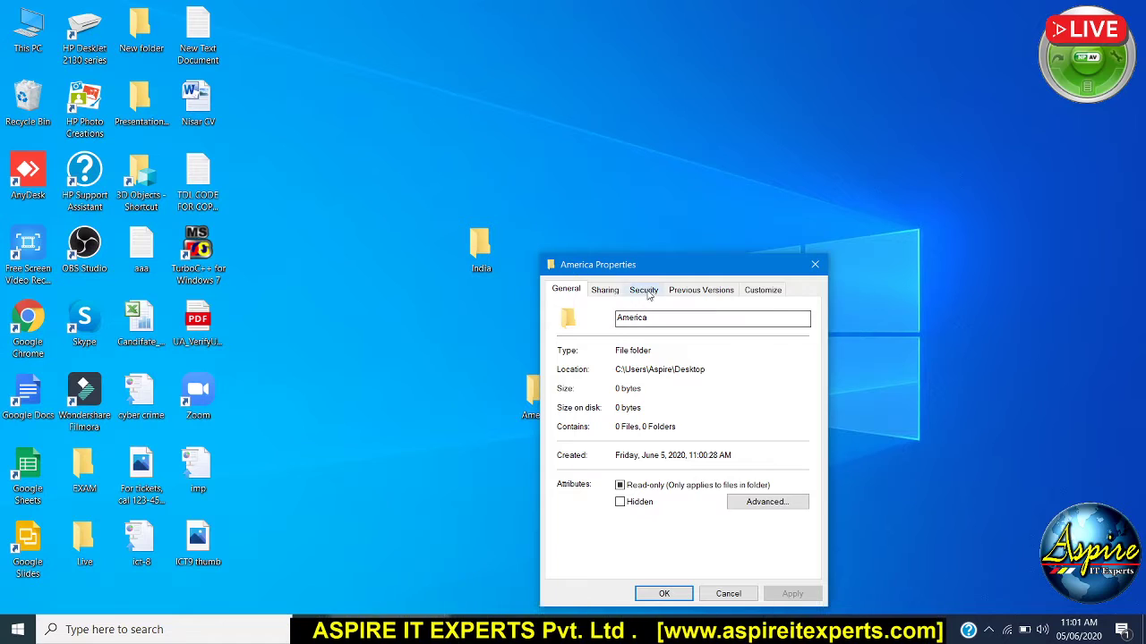
left_click(648, 292)
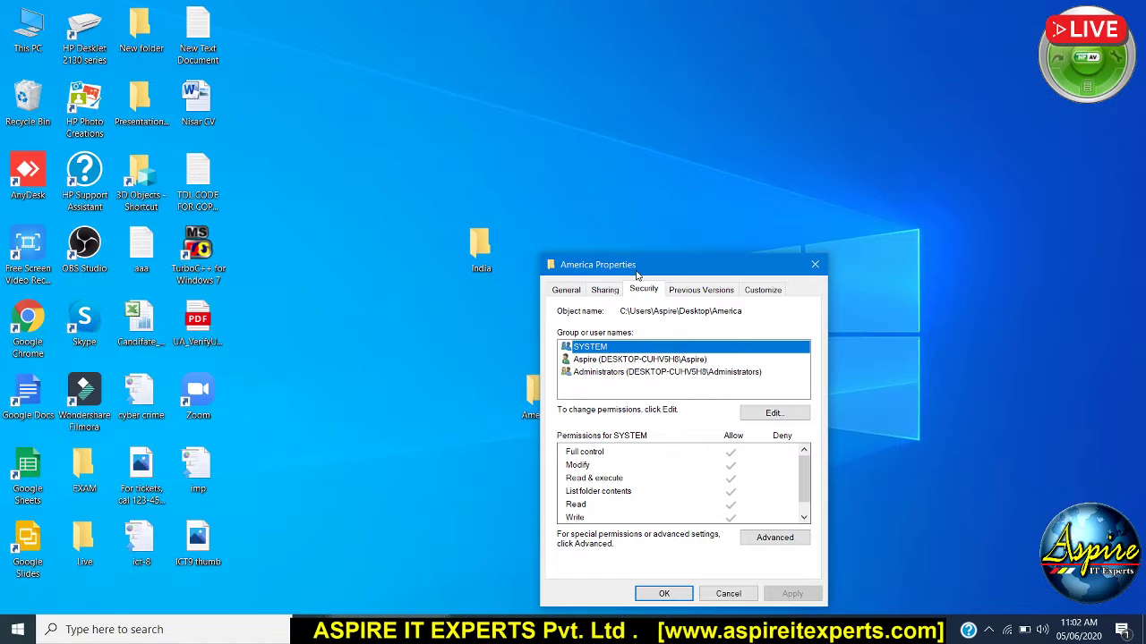
left_click(664, 593)
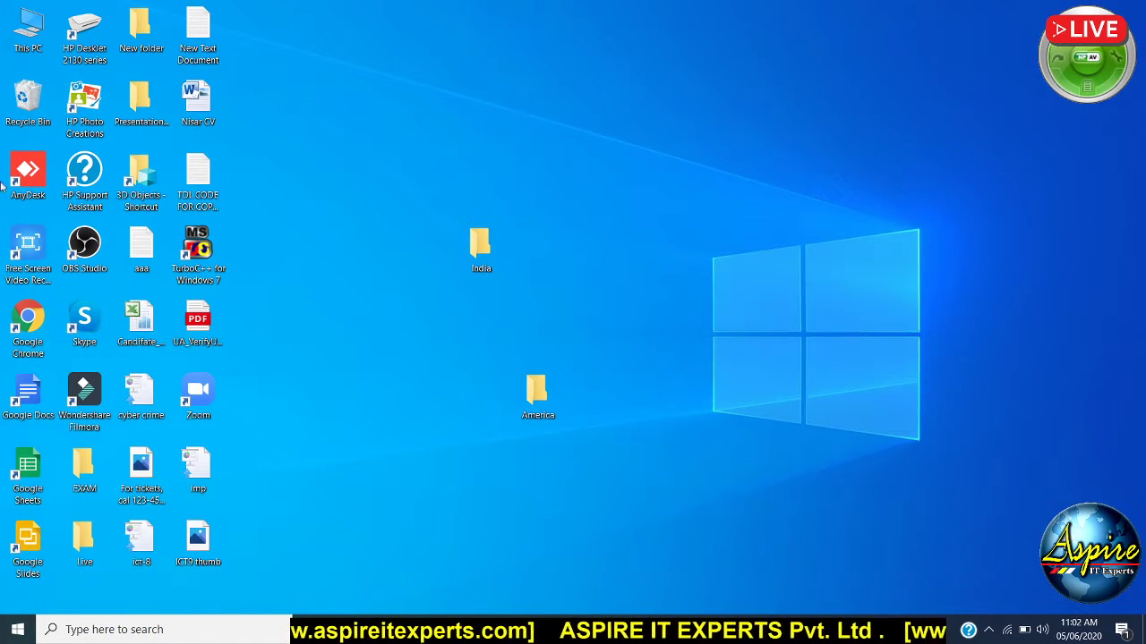
Open This PC and look over the C:, D:, E:, F: and H: drives.
double_click(32, 47)
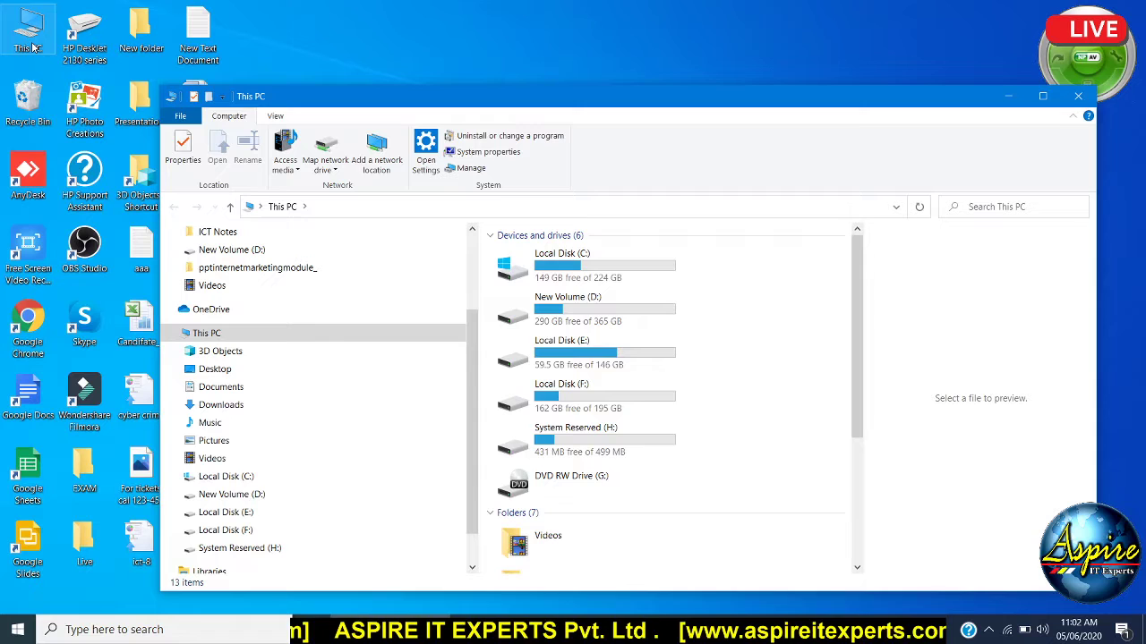
left_click(577, 268)
left_click(577, 318)
left_click(613, 358)
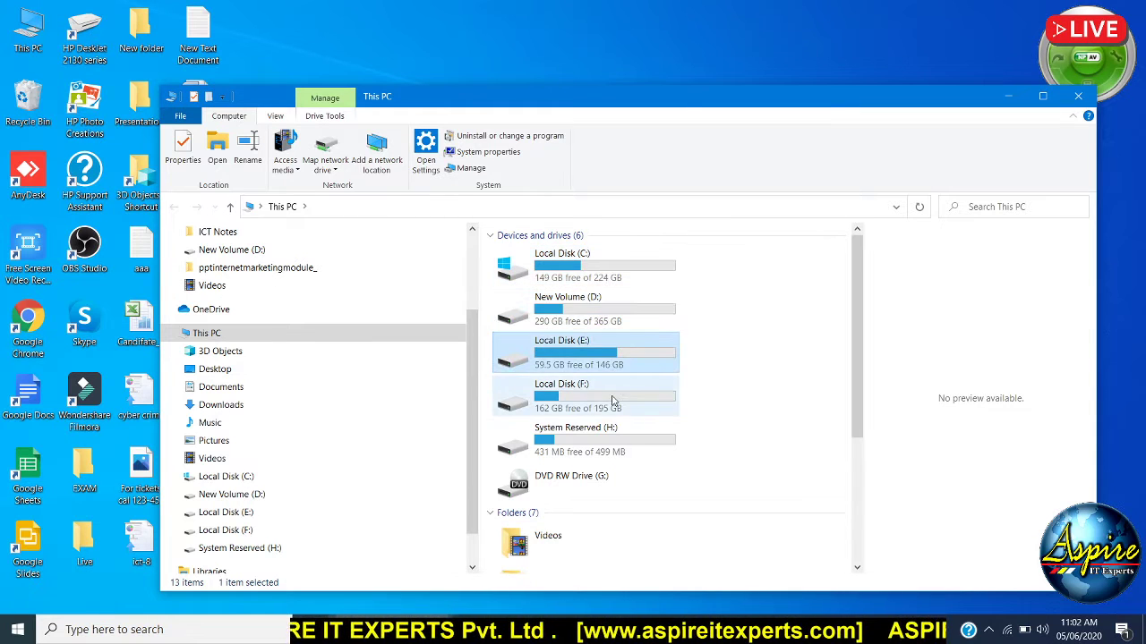
left_click(613, 398)
left_click(618, 443)
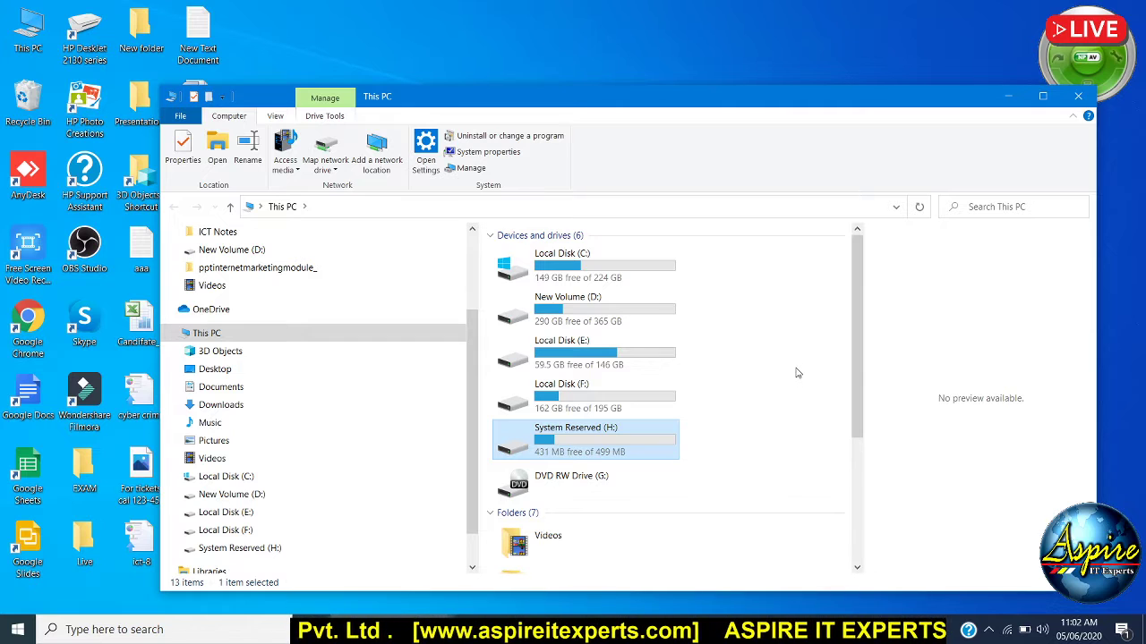
left_click(587, 405)
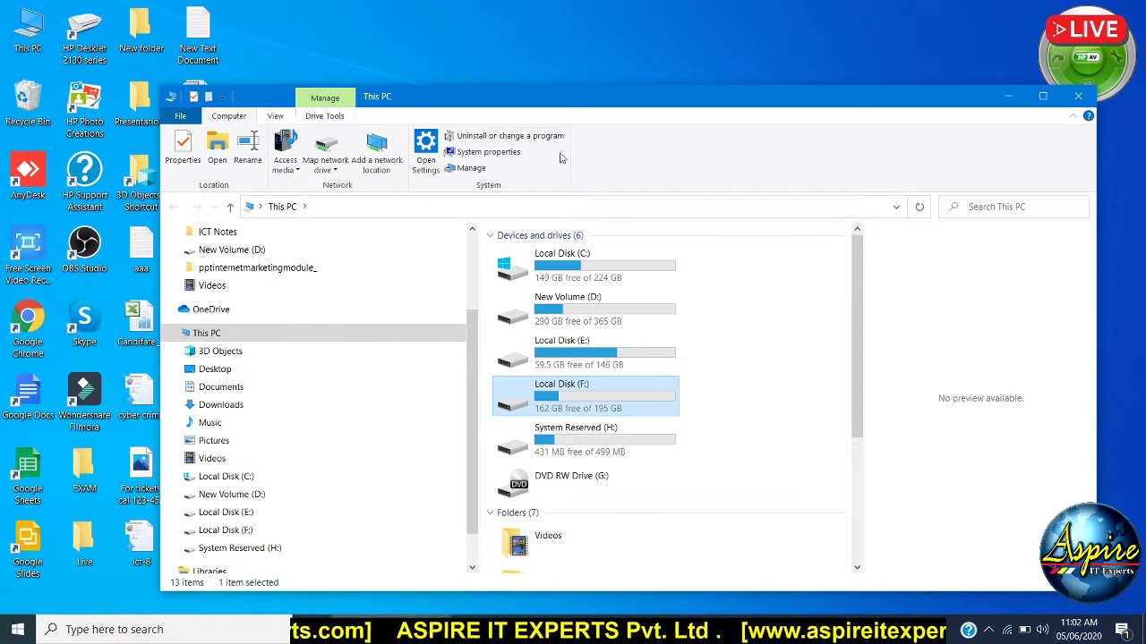
Maximize the This PC window, look over its drives, view the contents of Local Disk (E:), and return to the drive overview.
left_click_drag(577, 106, 594, 465)
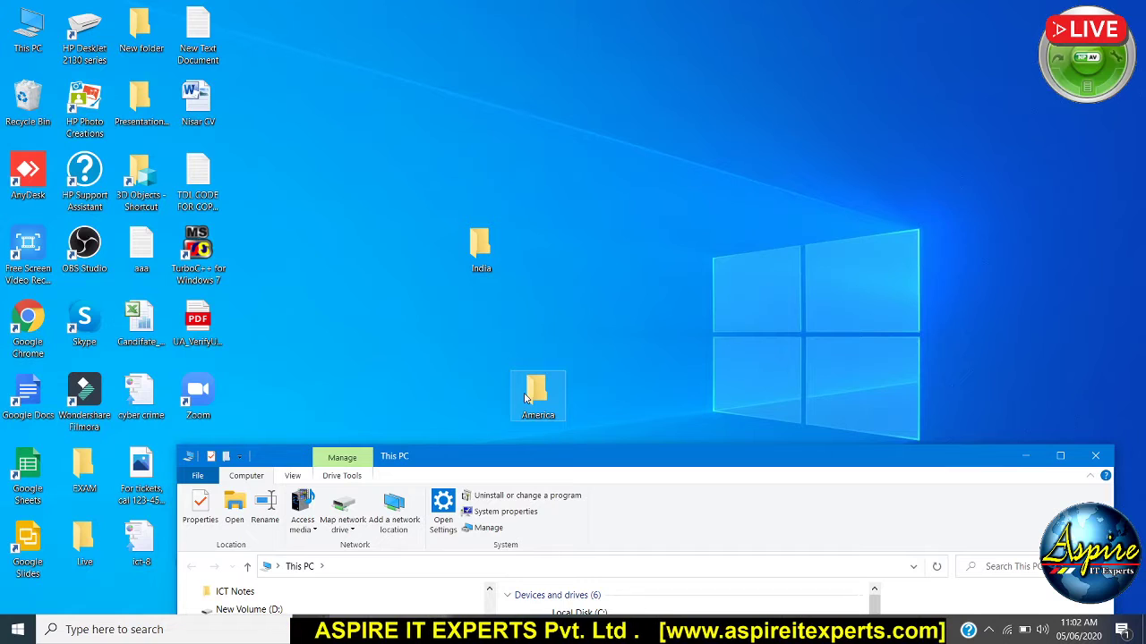
double_click(541, 461)
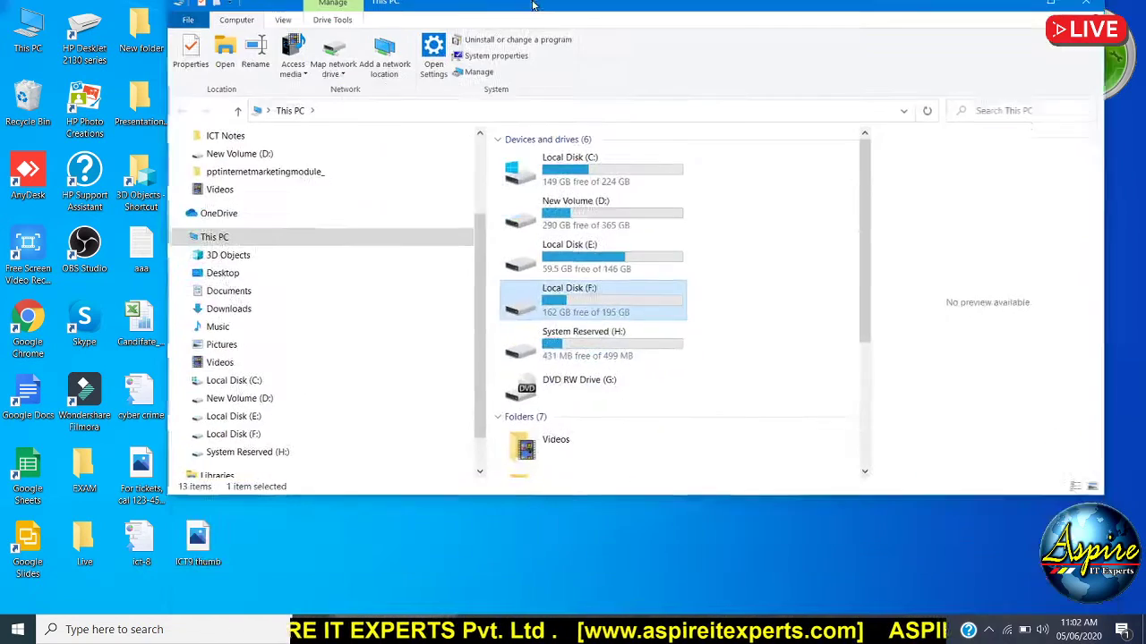
left_click(586, 215)
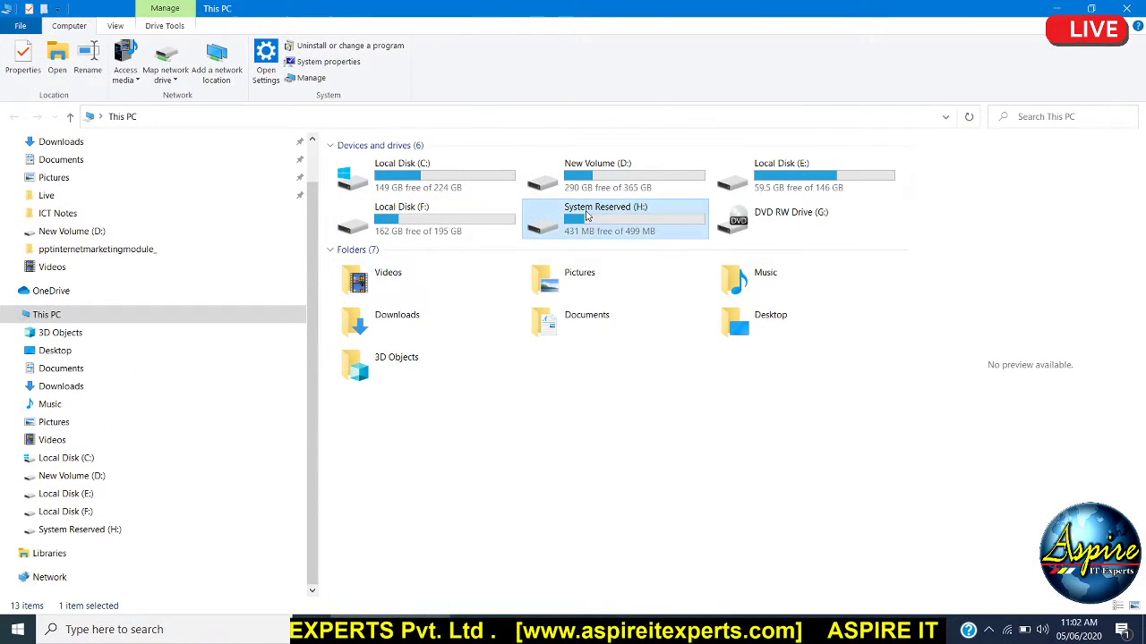
left_click(779, 174)
left_click(488, 219)
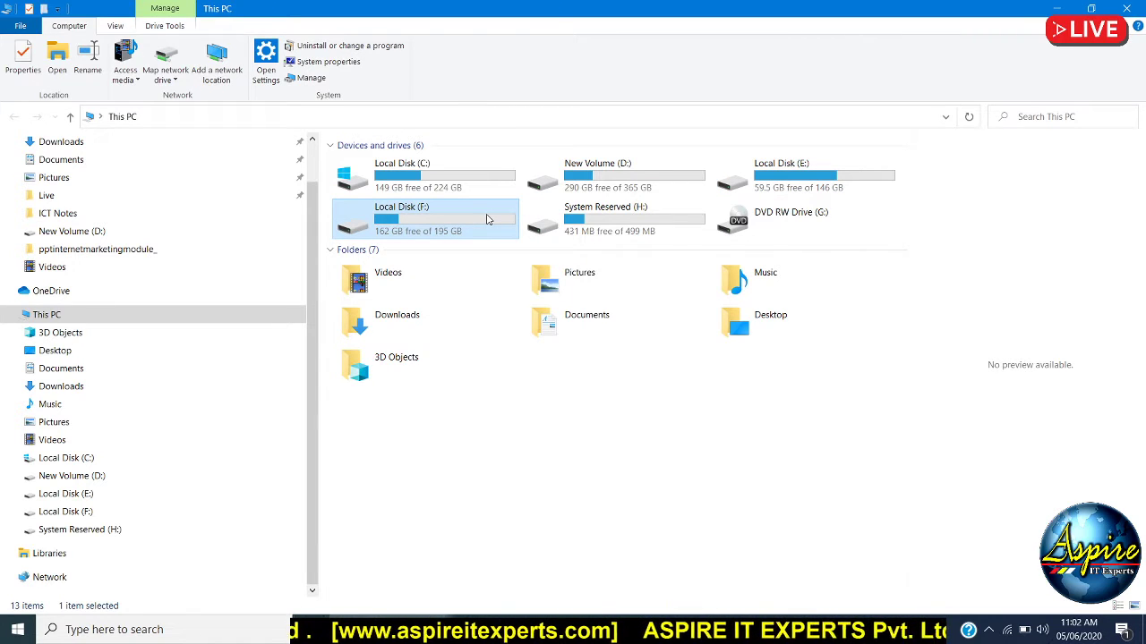
left_click(586, 216)
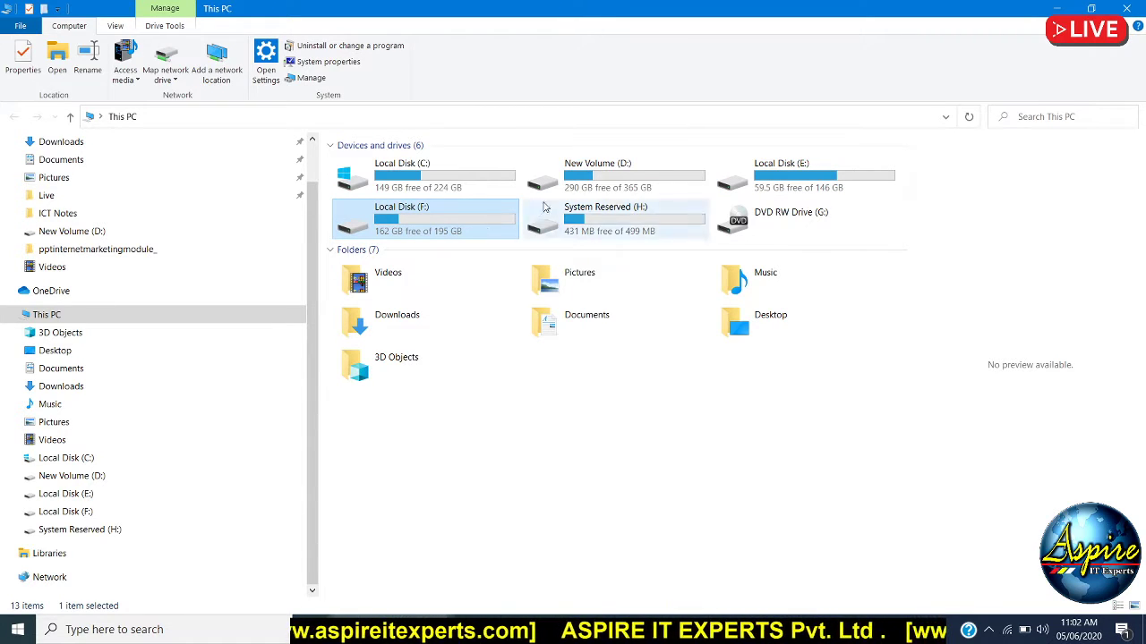
left_click(586, 175)
double_click(785, 175)
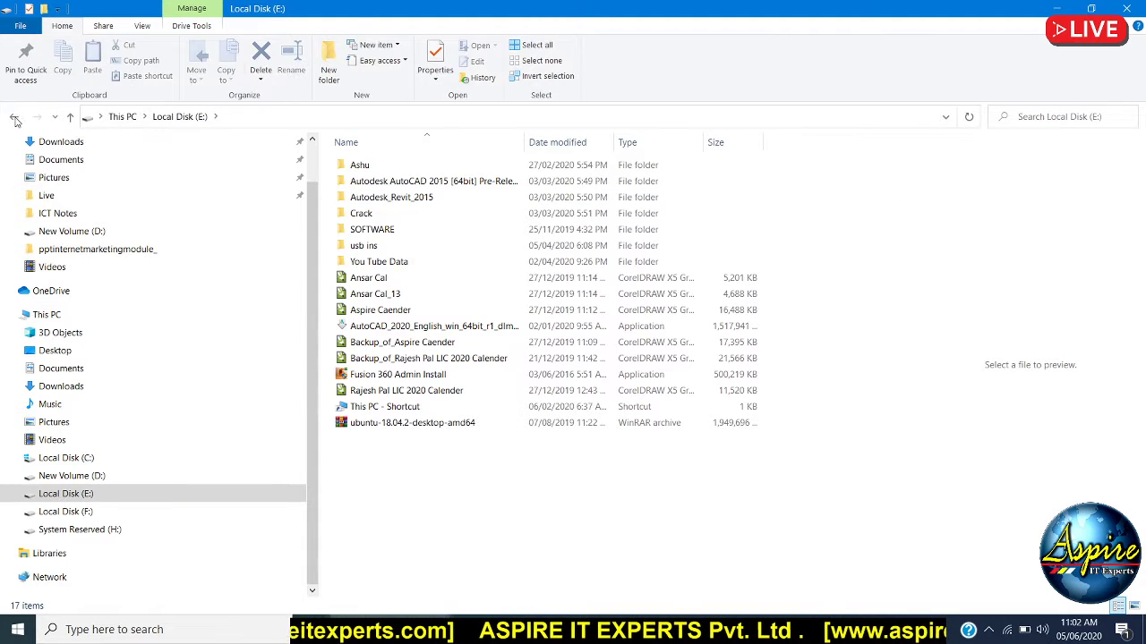
left_click(15, 119)
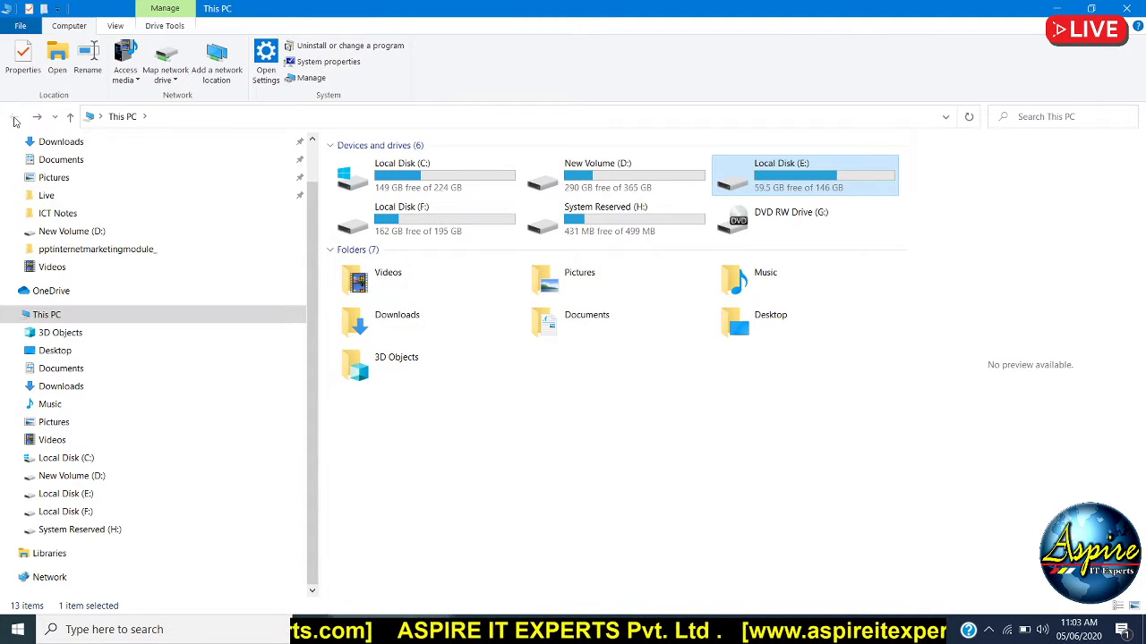
Check the available commands for Local Disk (F:), view Windows Settings, close both windows, and refresh the desktop.
right_click(425, 232)
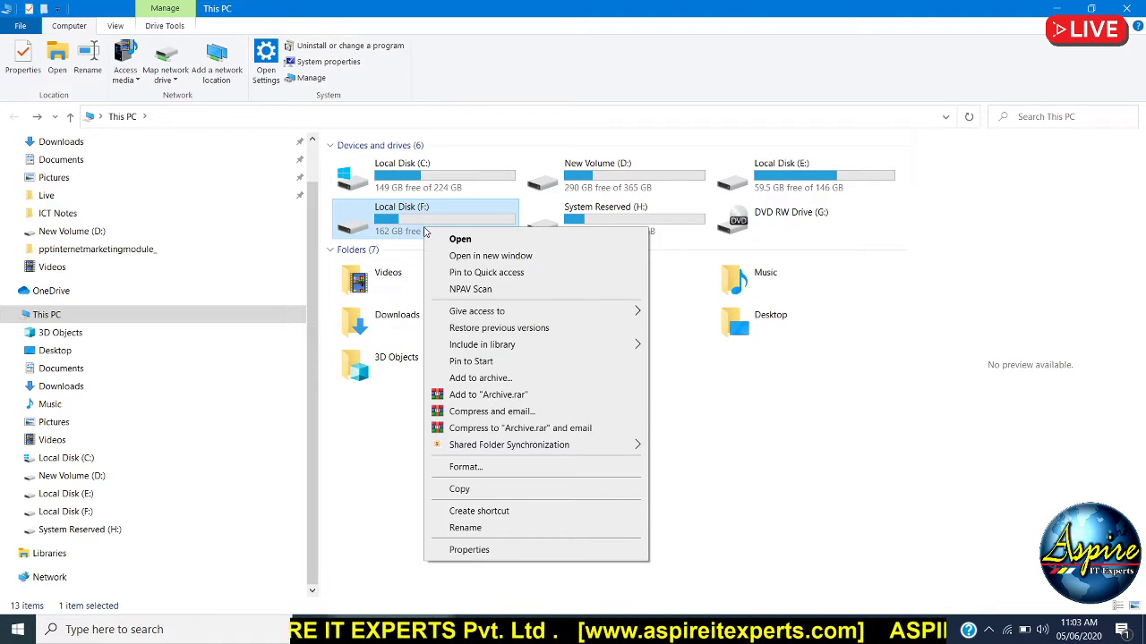
left_click(405, 222)
right_click(403, 221)
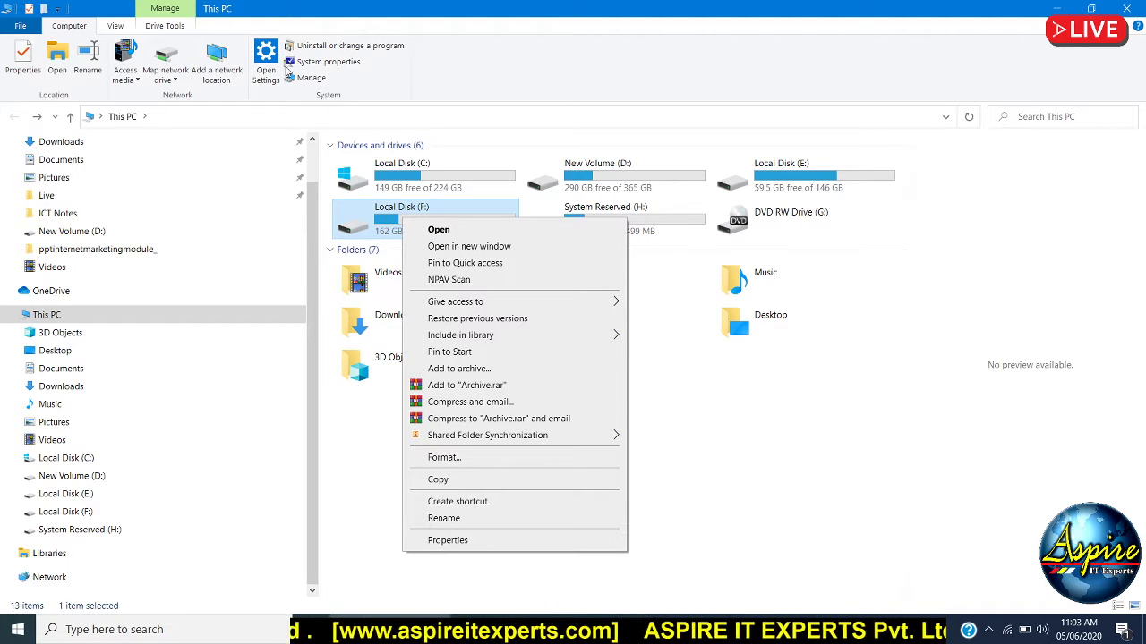
left_click(266, 65)
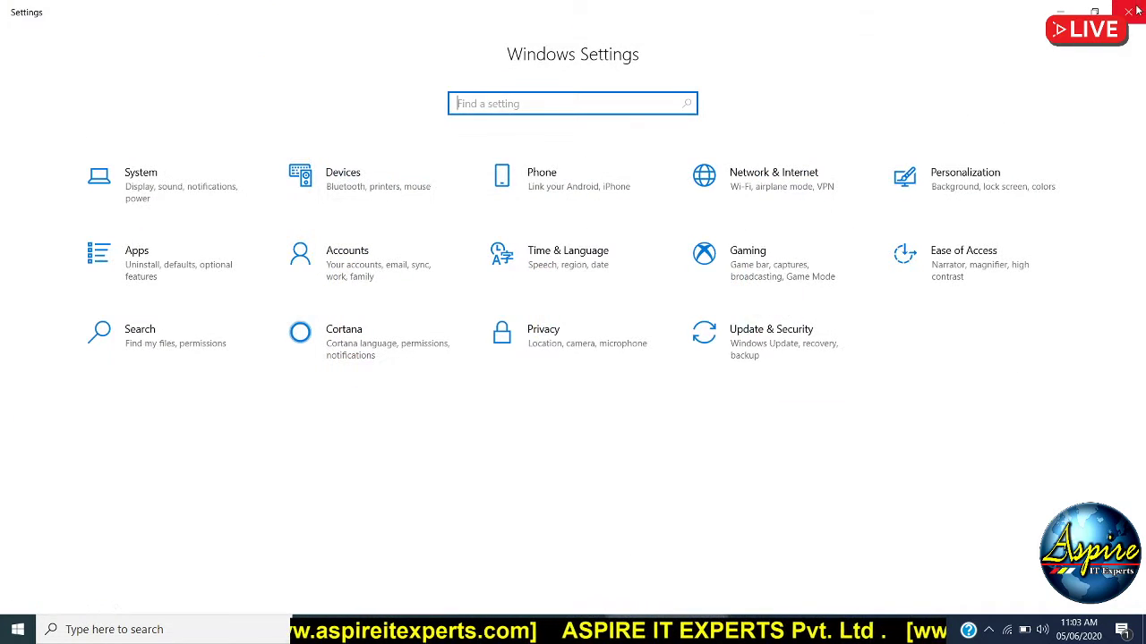
left_click(1135, 11)
left_click(1135, 10)
right_click(562, 134)
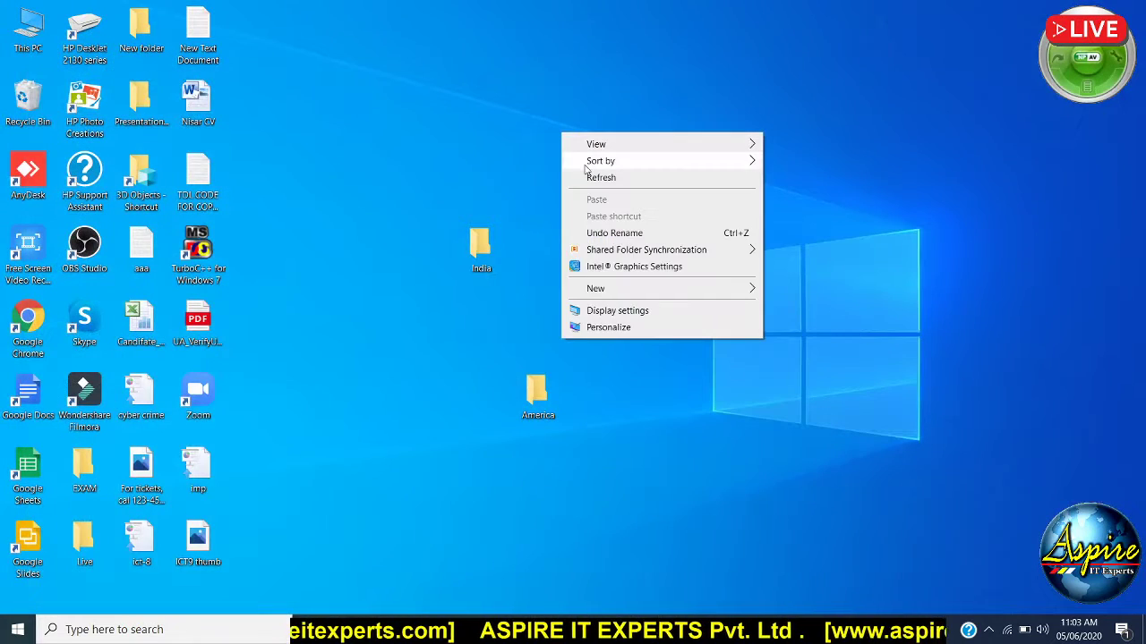
left_click(593, 177)
Try to permanently delete the India and America folders from the desktop, continuing with administrator permission, and cancel the deletion.
left_click_drag(439, 201, 721, 597)
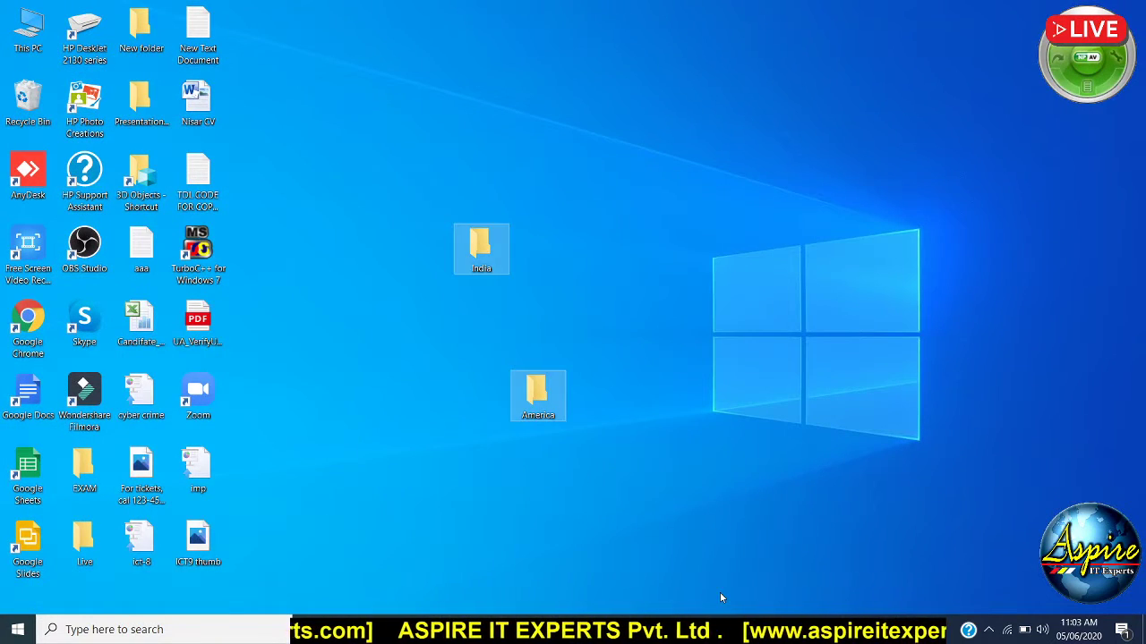
key("shift+Delete")
key("Return")
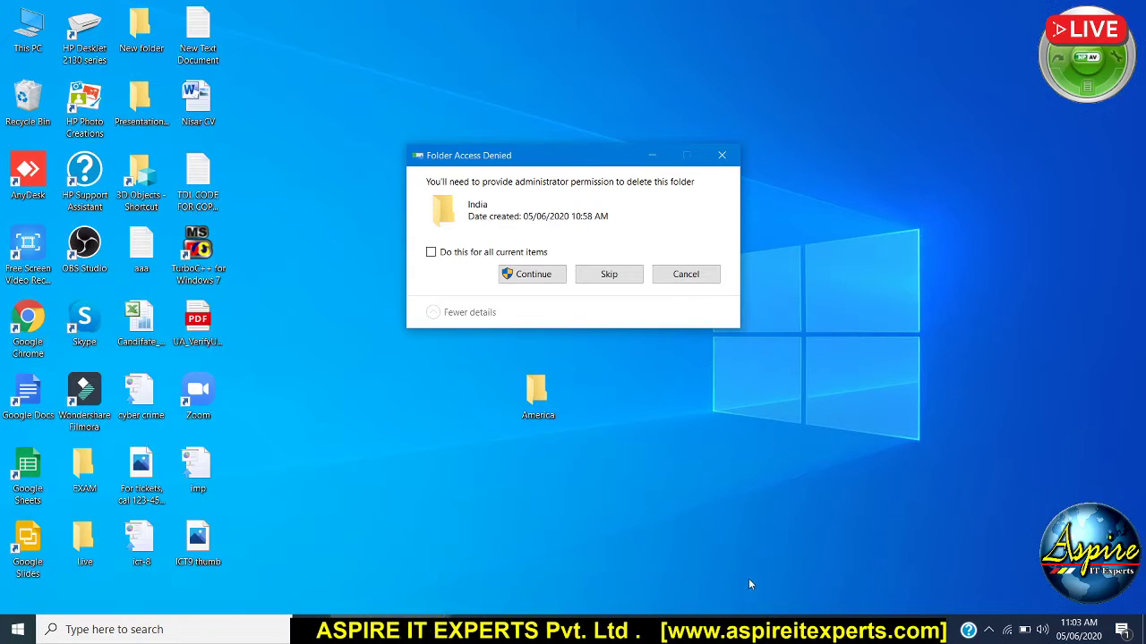
left_click(526, 274)
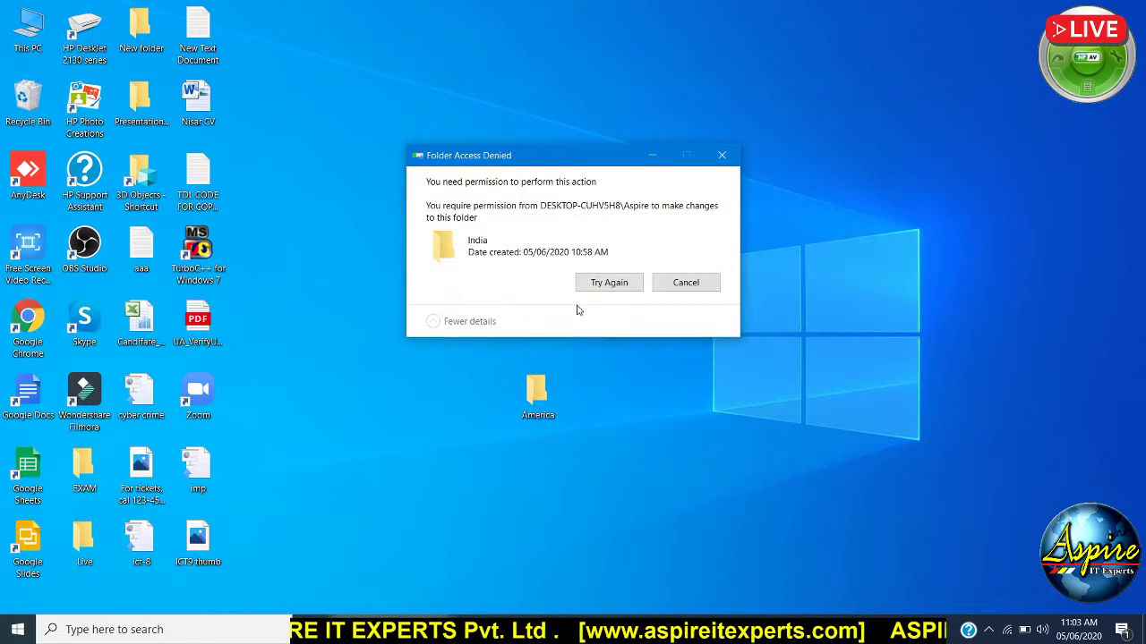
left_click(685, 282)
Move the India folder on the desktop beside the America folder.
left_click_drag(447, 302, 517, 211)
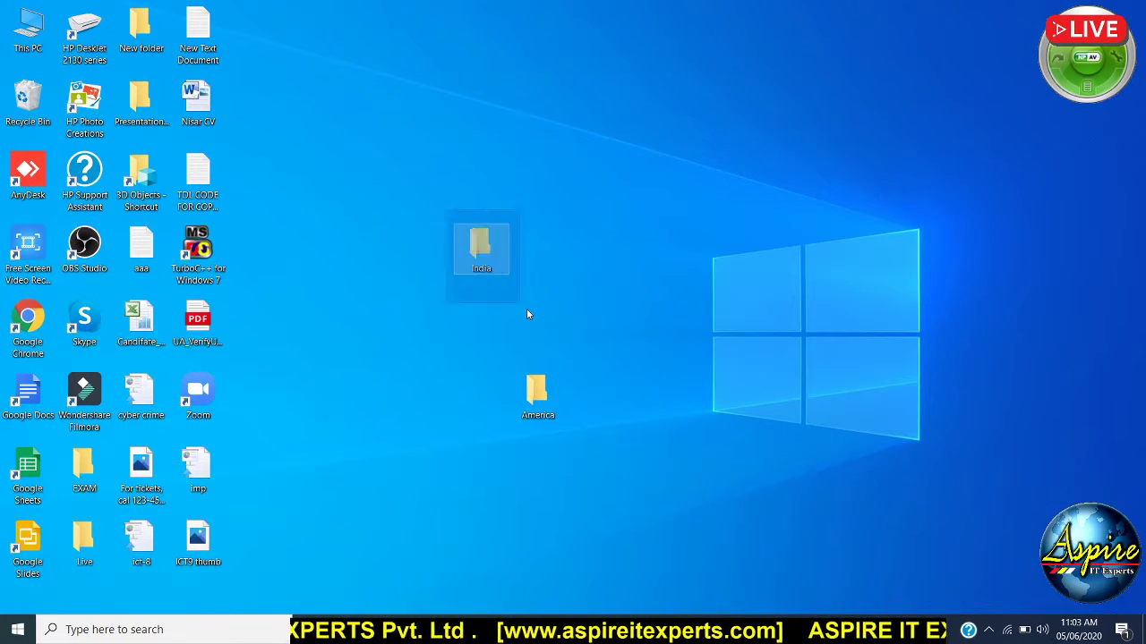
left_click_drag(480, 268, 480, 412)
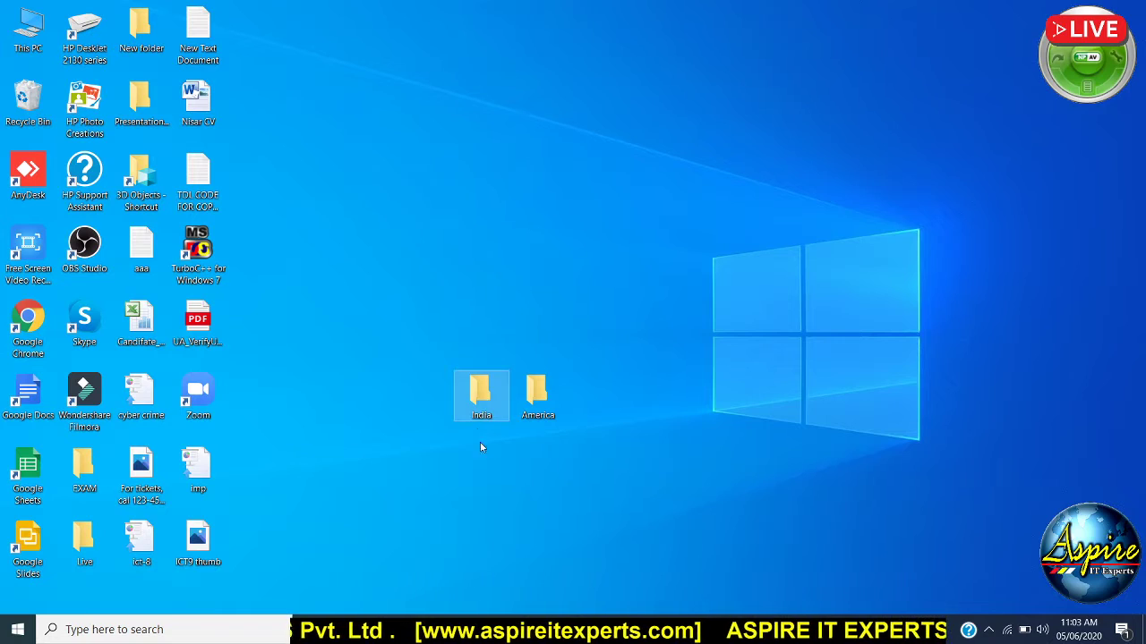
Open Control Panel in a maximized window and open Administrative Tools.
key("super")
type("c")
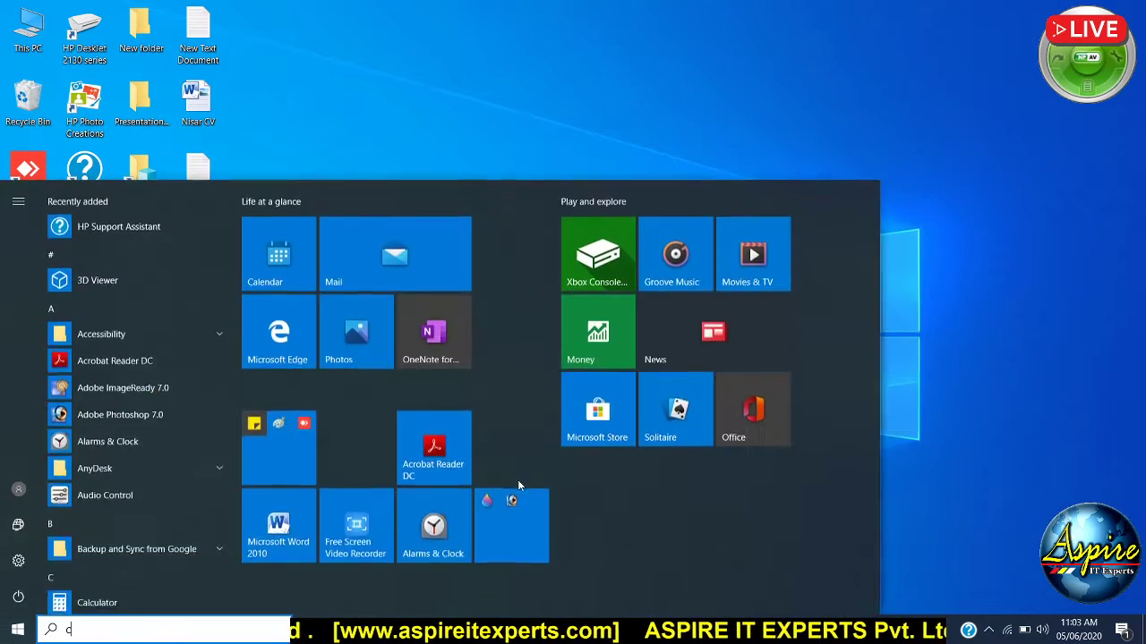
type("ont")
key("Return")
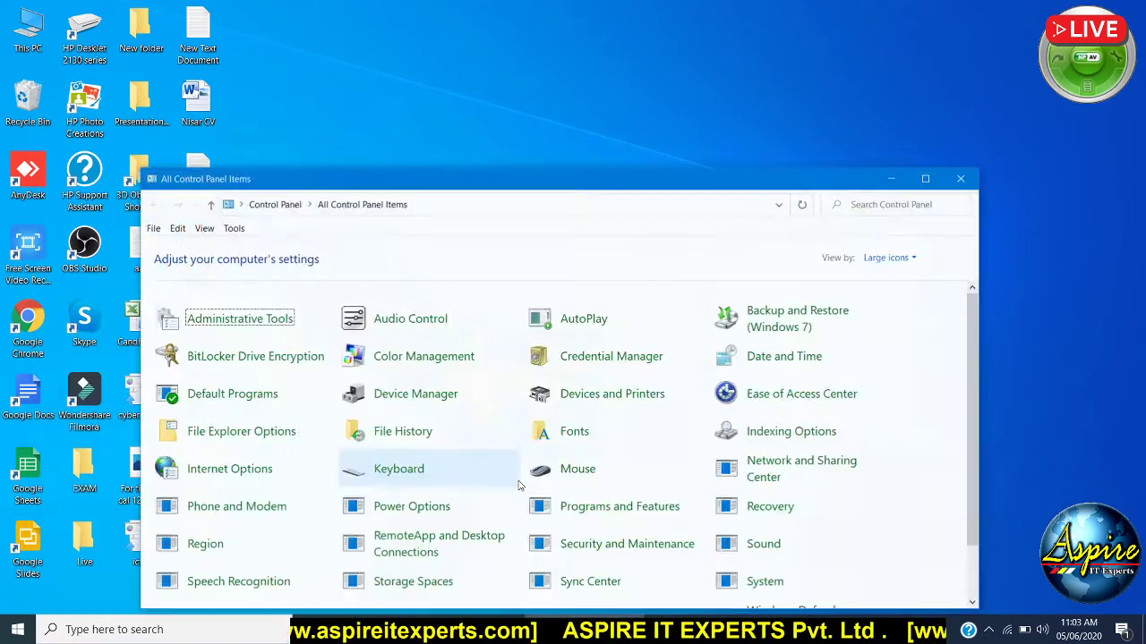
double_click(524, 186)
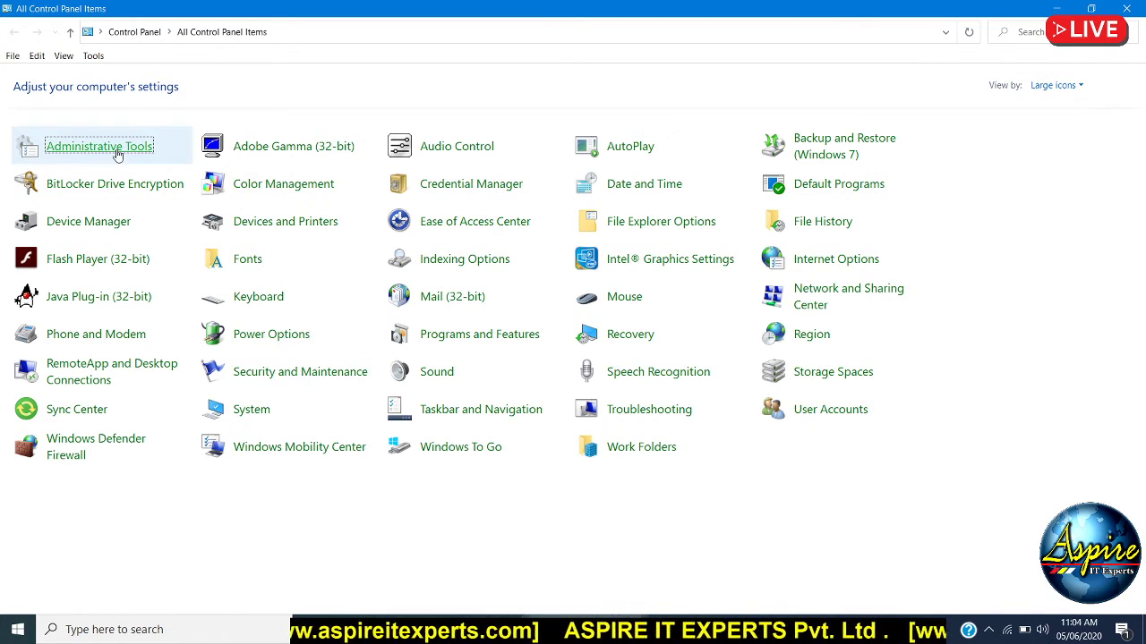
left_click(119, 152)
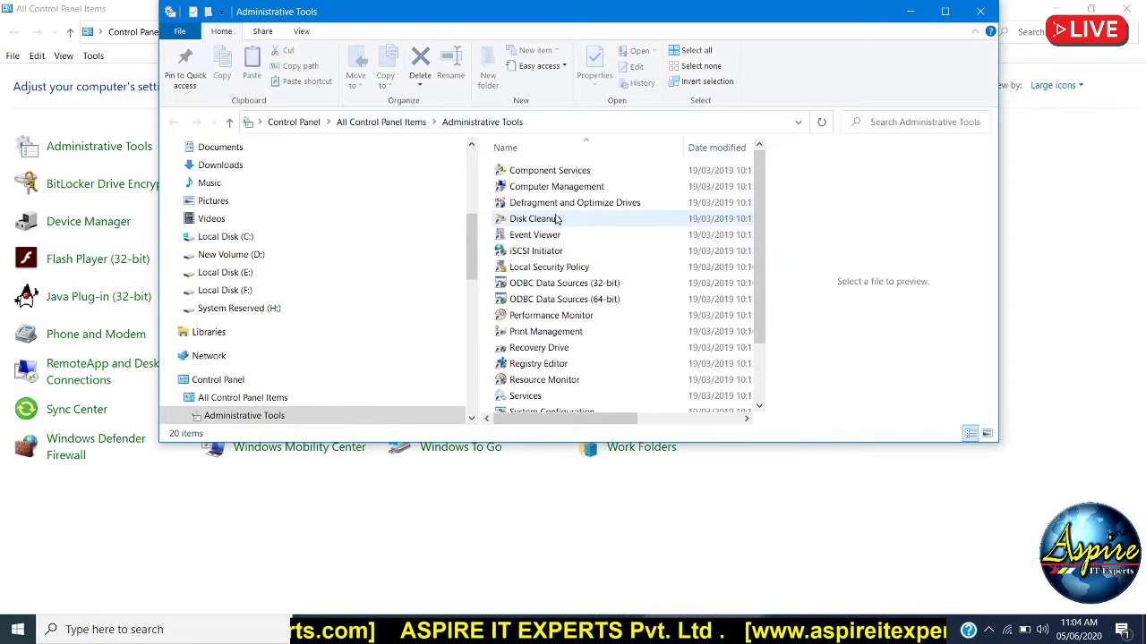
Launch Computer Management in the 64-bit console, open Disk Management under Storage, and maximize the window.
left_click(557, 187)
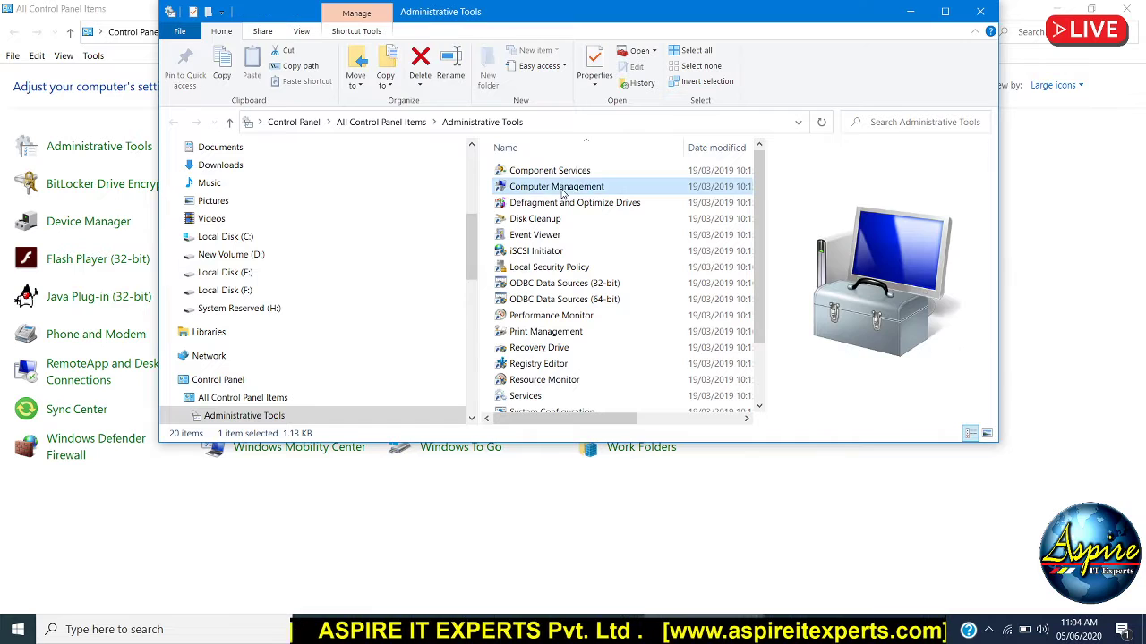
double_click(562, 192)
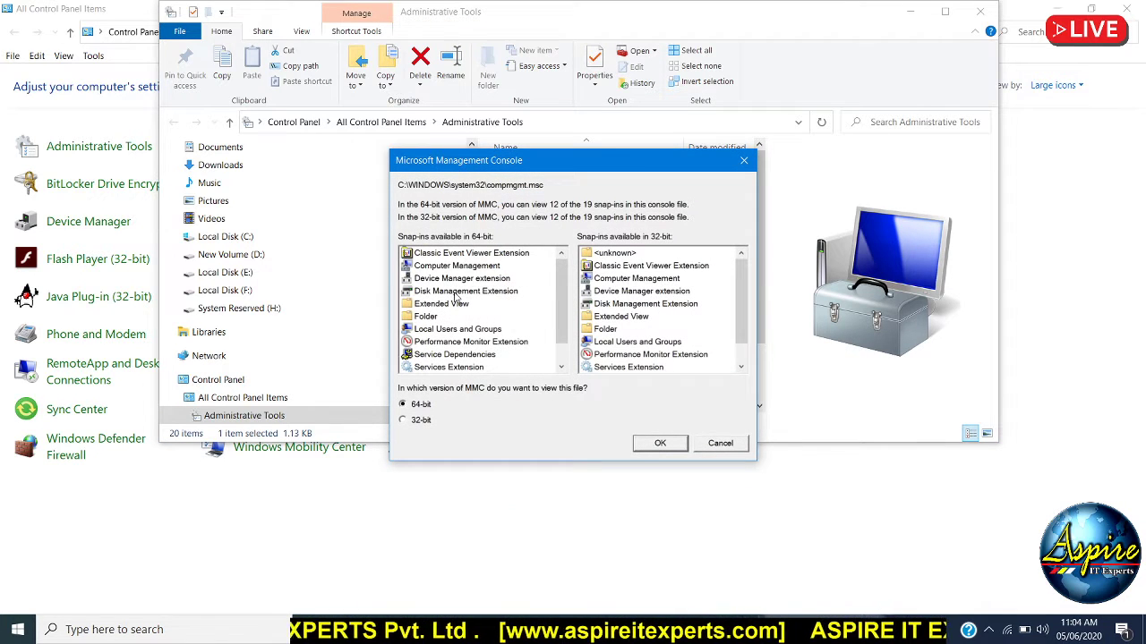
left_click(656, 444)
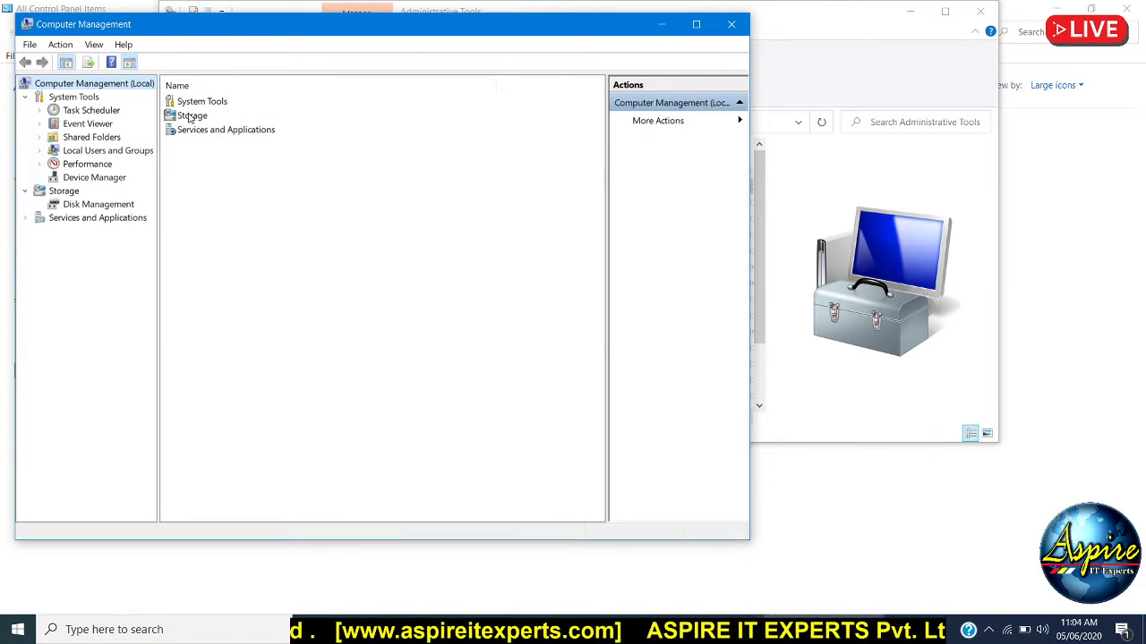
left_click(191, 121)
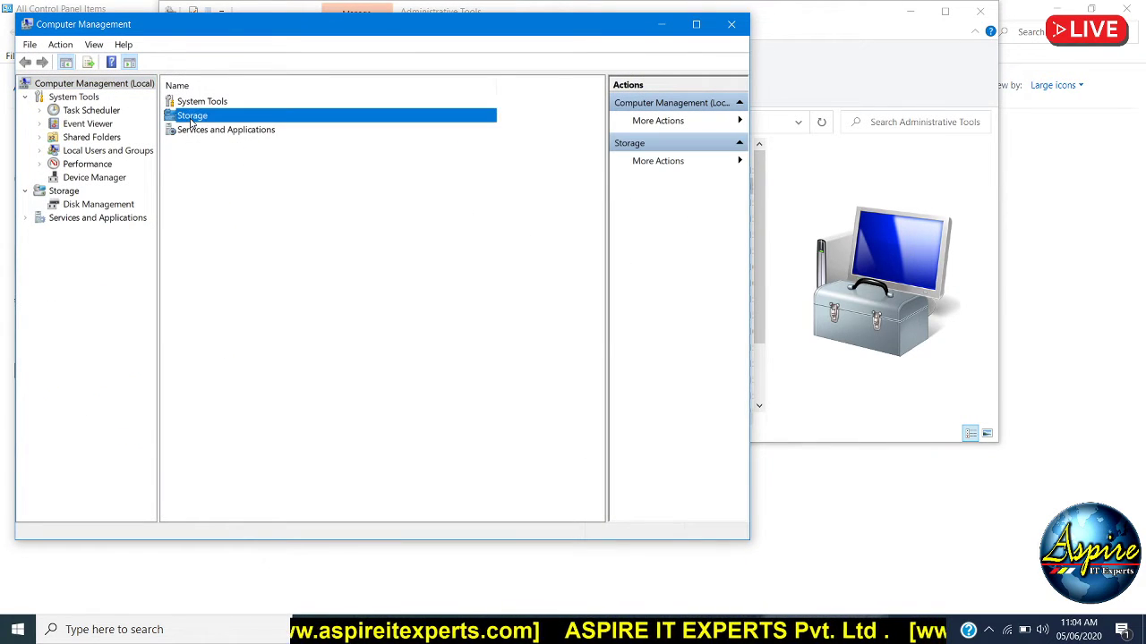
double_click(191, 118)
double_click(216, 103)
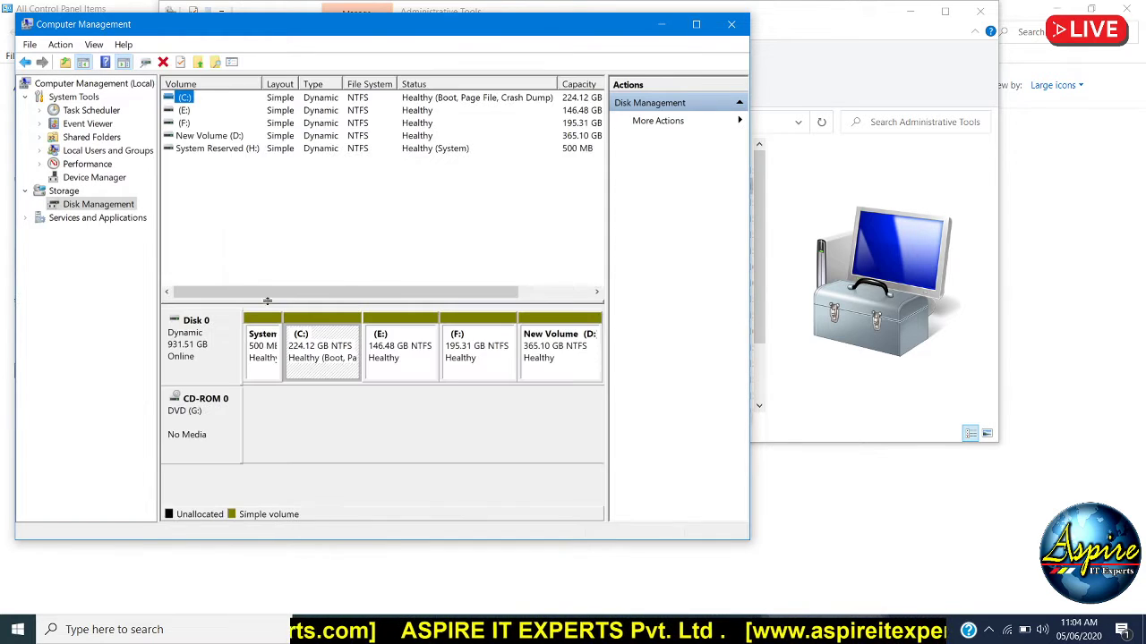
left_click(696, 24)
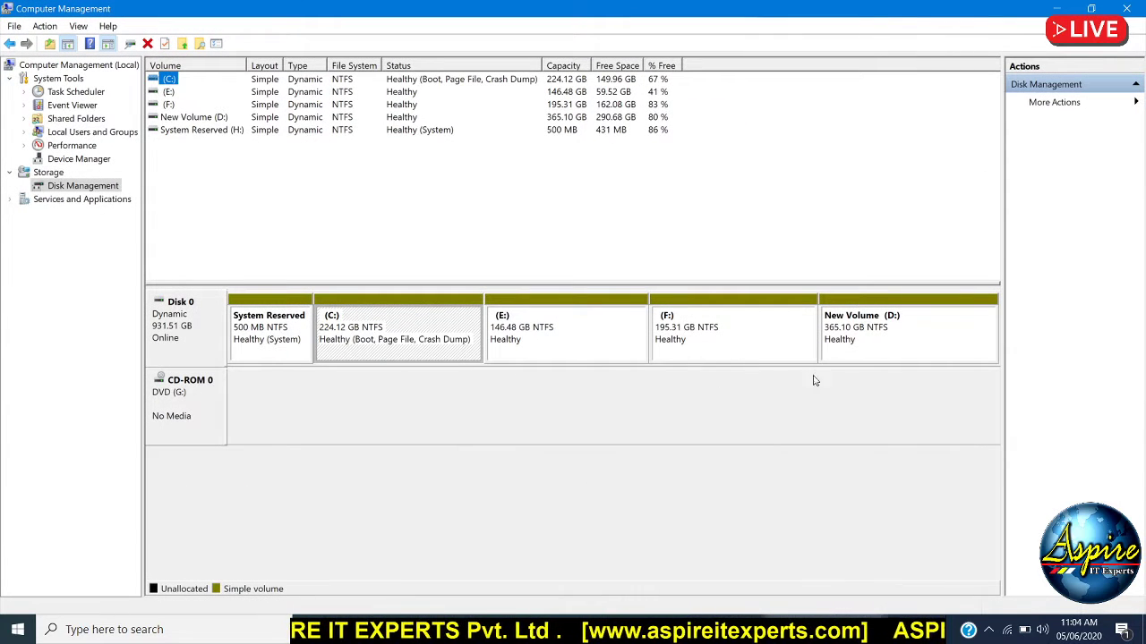
Open the drive letter and path settings for volume F:, check which letters can be assigned, and cancel the letter change.
left_click(704, 332)
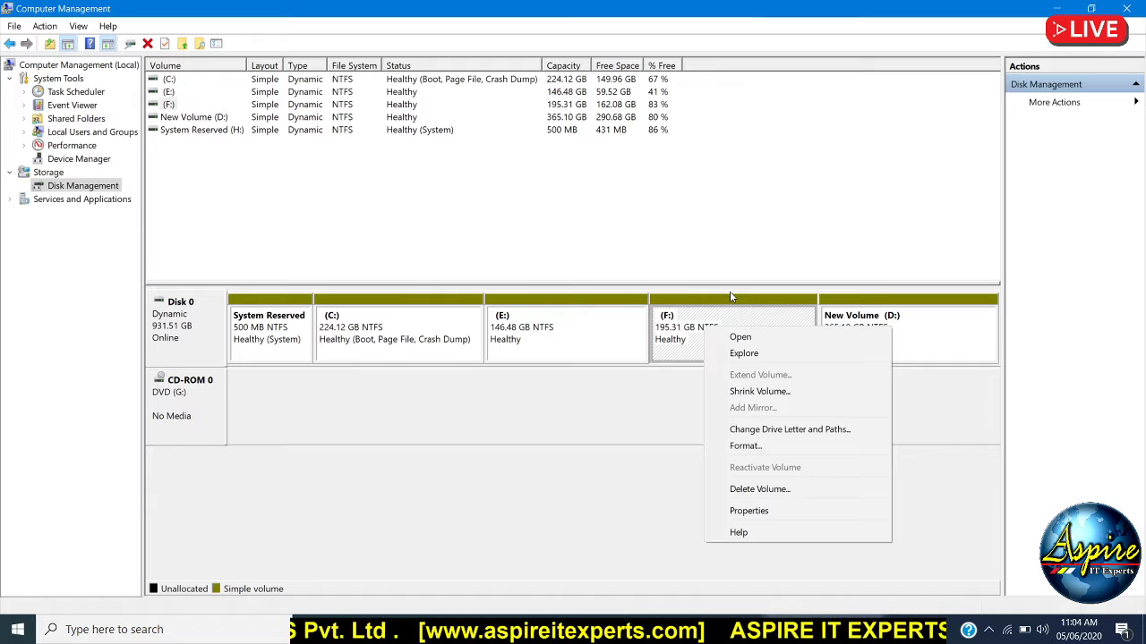
left_click(769, 433)
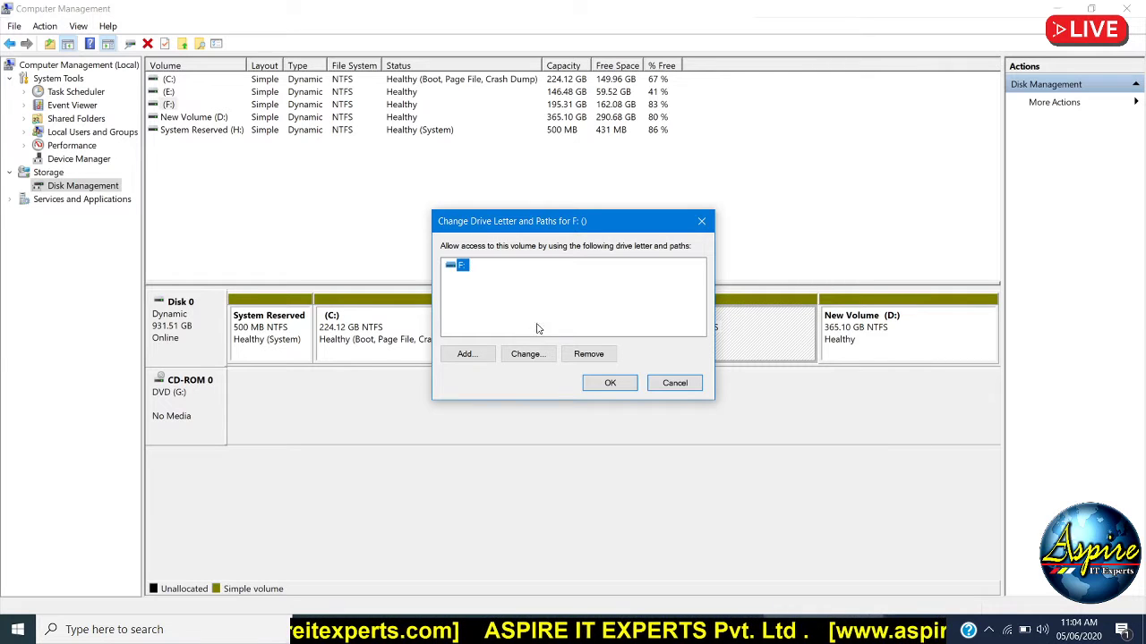
left_click(539, 356)
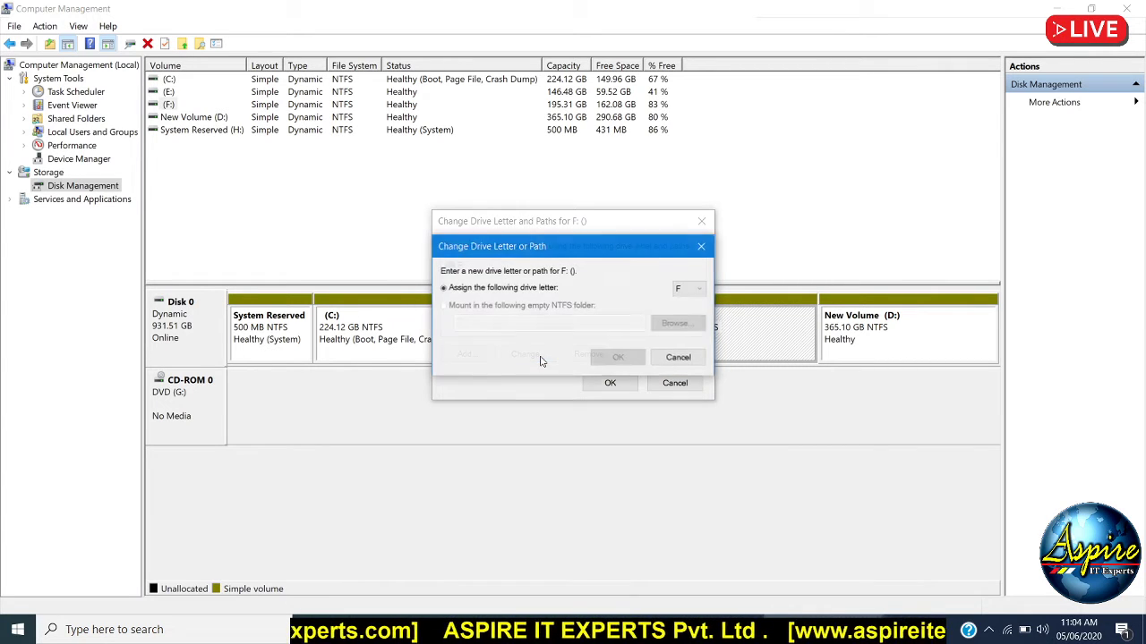
left_click(686, 293)
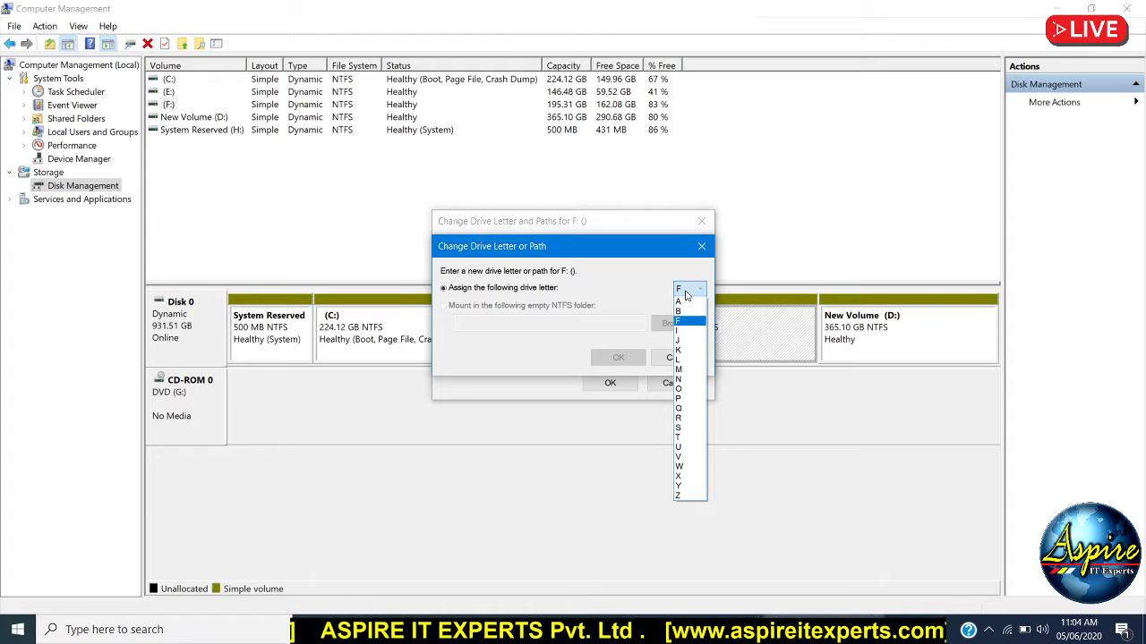
left_click(757, 265)
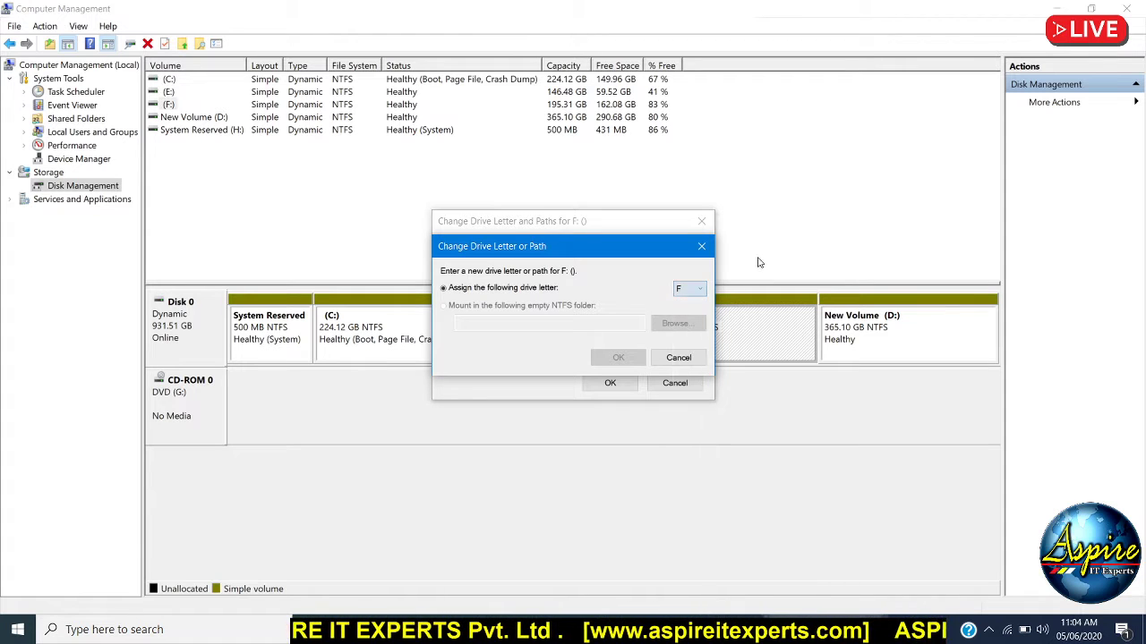
left_click(678, 358)
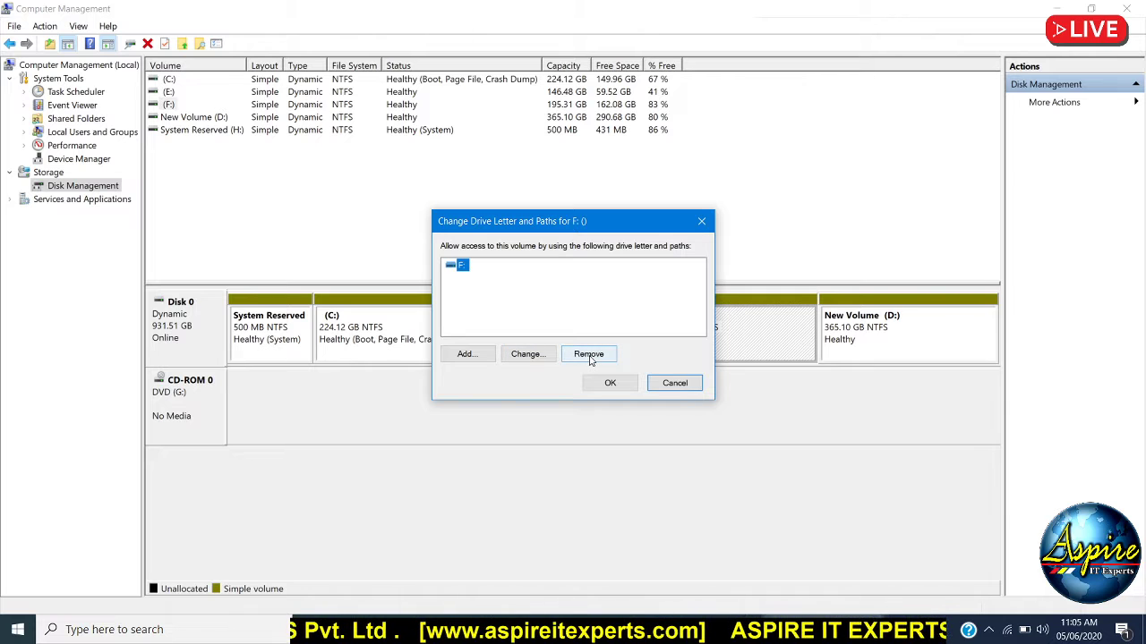
Remove drive letter F: from its volume and confirm the removal.
left_click(589, 356)
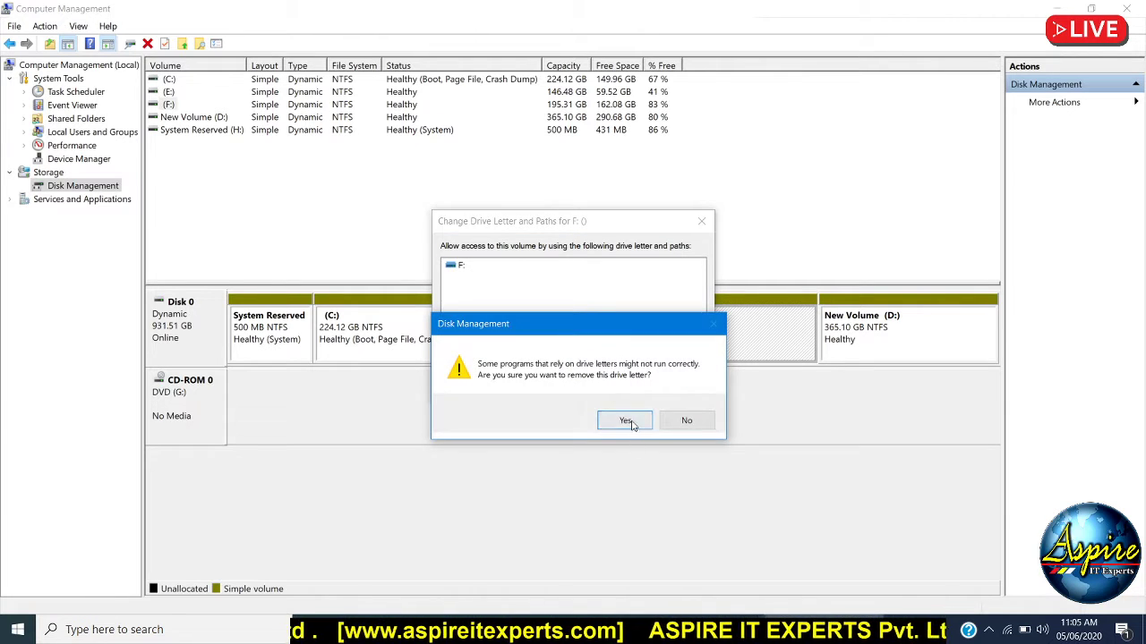
left_click(630, 420)
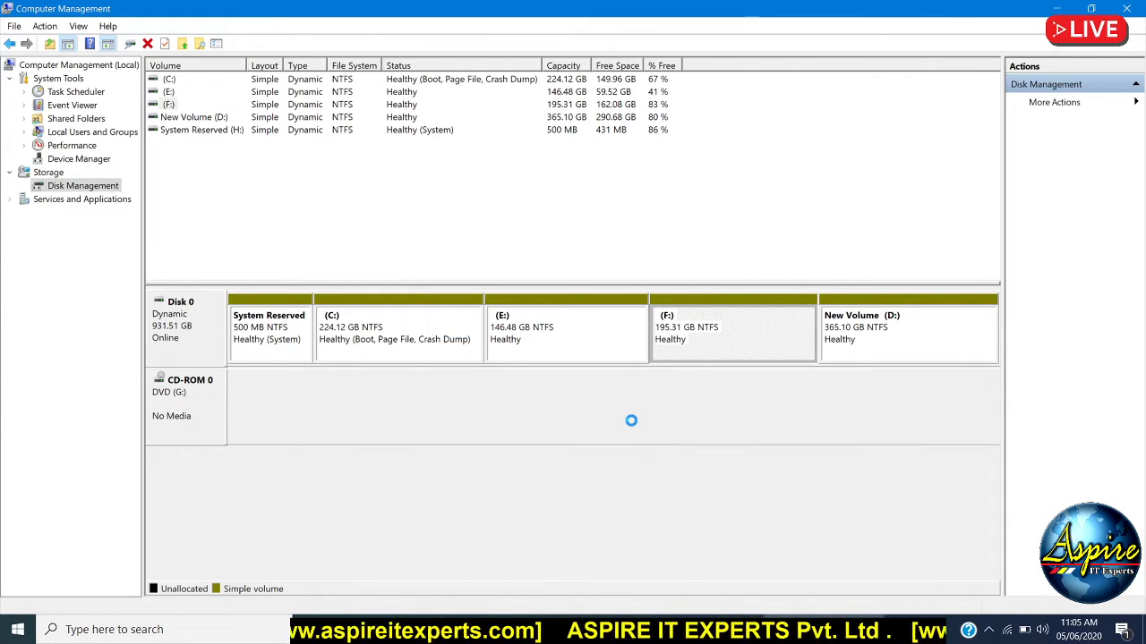
left_click(626, 441)
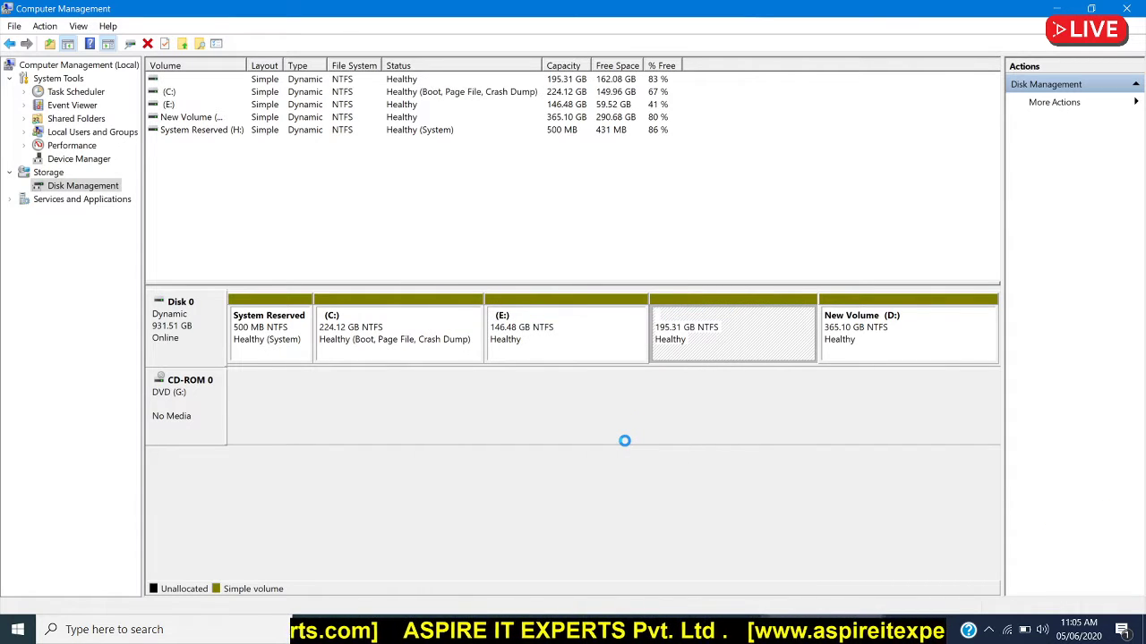
Close Computer Management, Administrative Tools and Control Panel, and refresh the desktop.
key("alt+F4")
key("alt+F4")
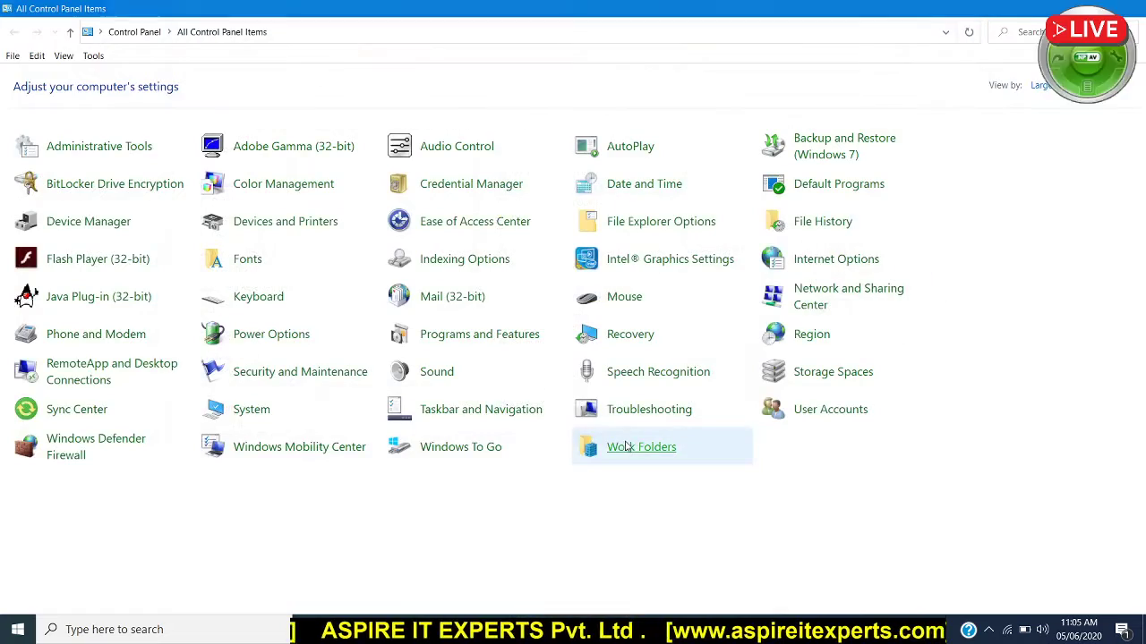
key("alt+F4")
right_click(578, 268)
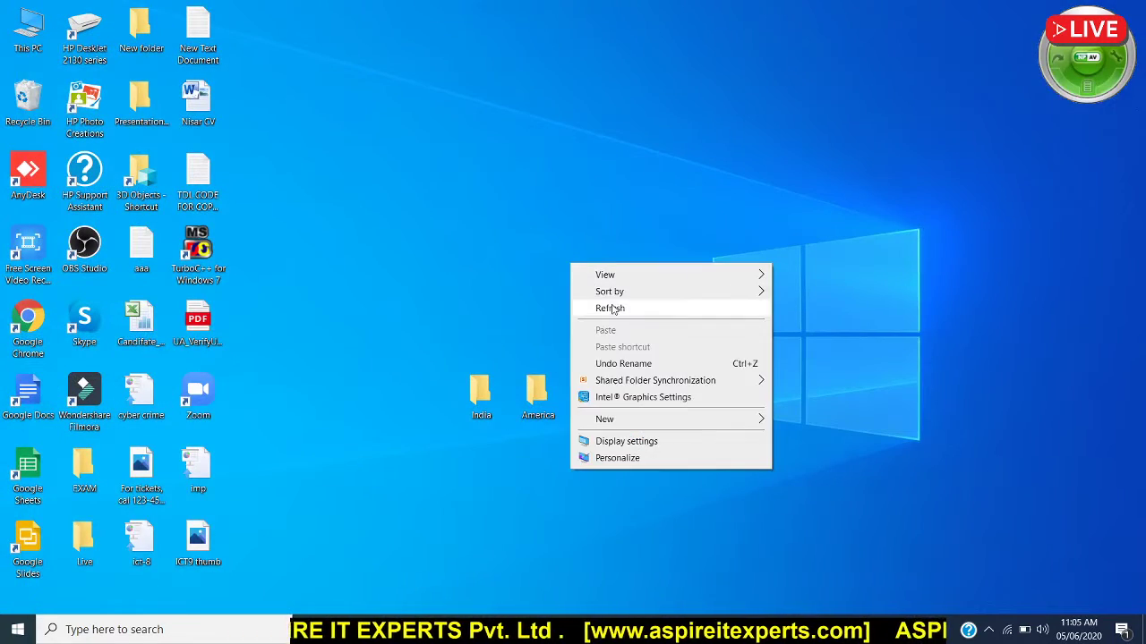
left_click(614, 310)
Open This PC, check which drives are listed, and close the window.
double_click(30, 33)
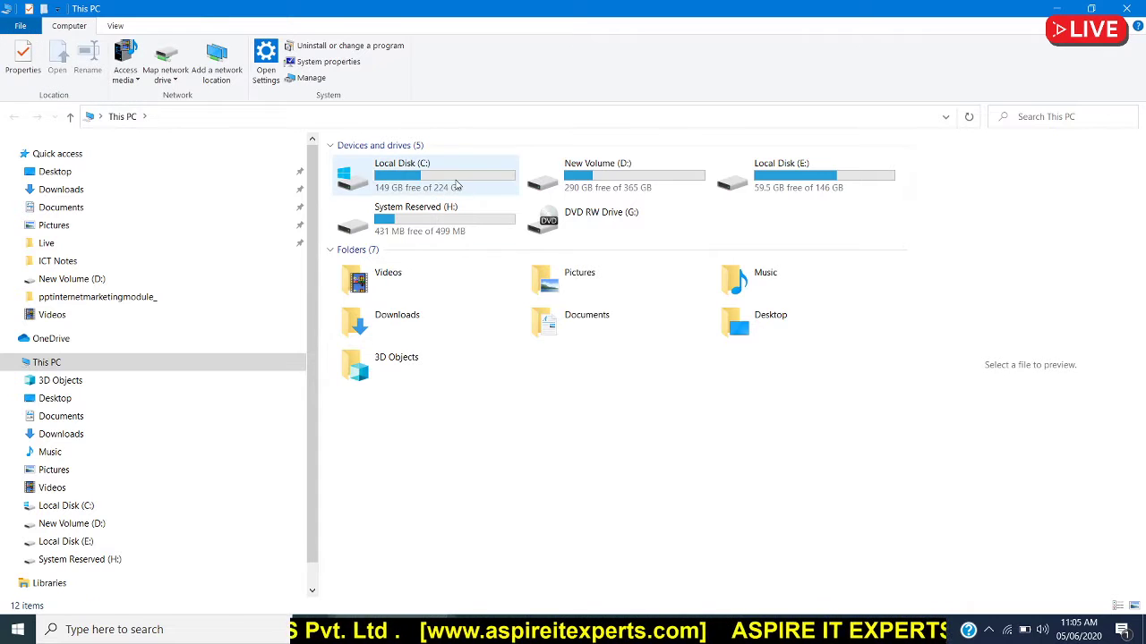
left_click(421, 177)
left_click(626, 175)
left_click(834, 177)
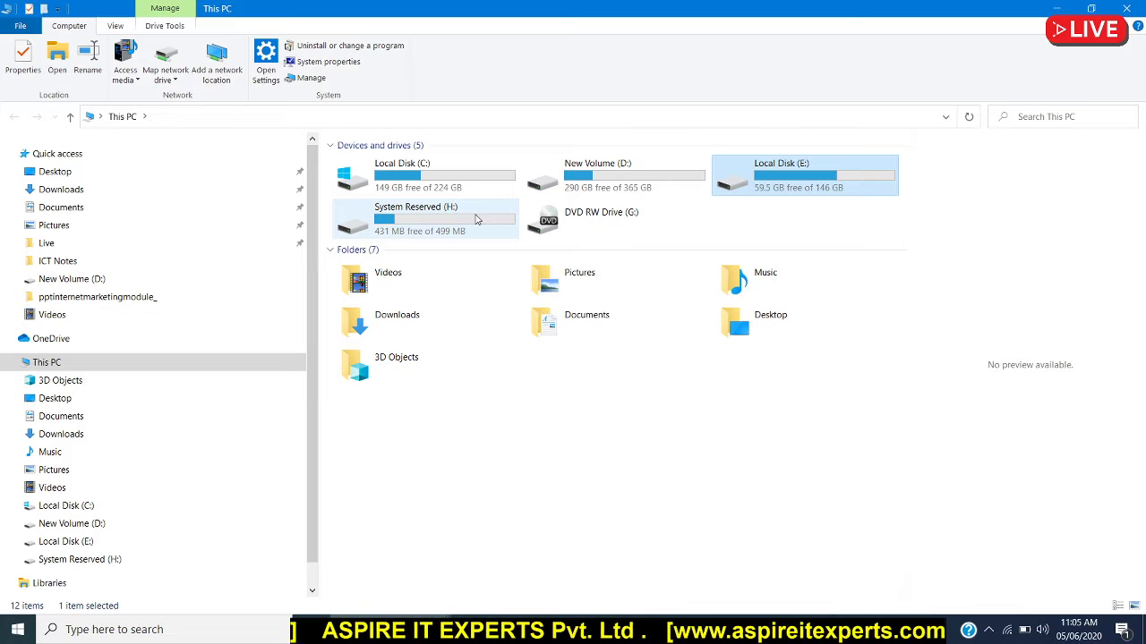
left_click(1126, 8)
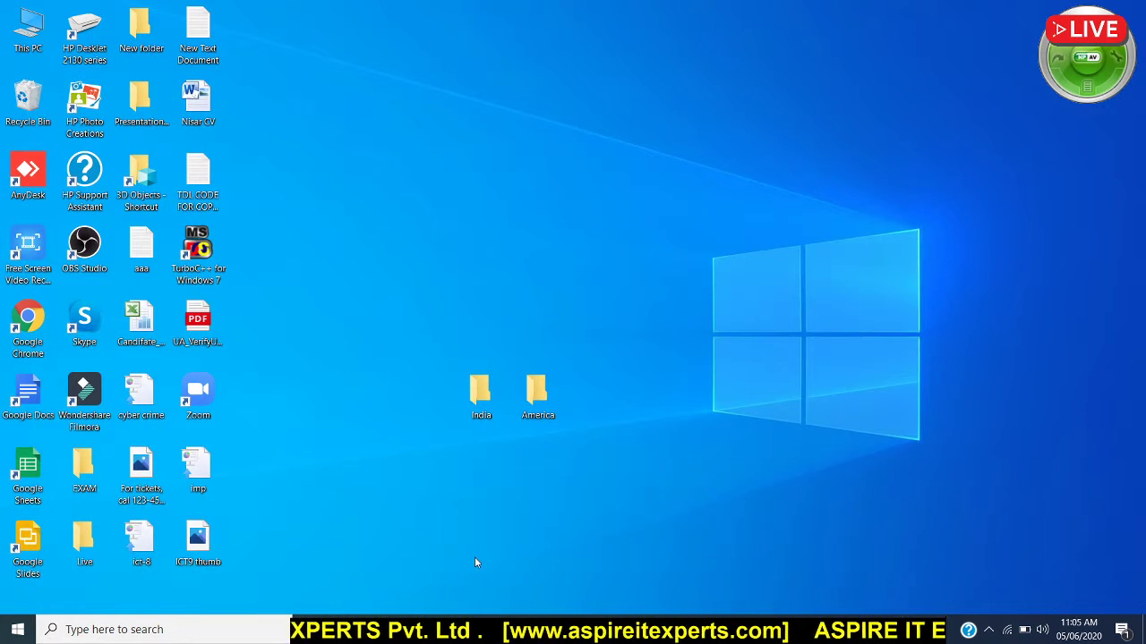
Open Control Panel again and go to Administrative Tools.
key("super")
type("control Panel")
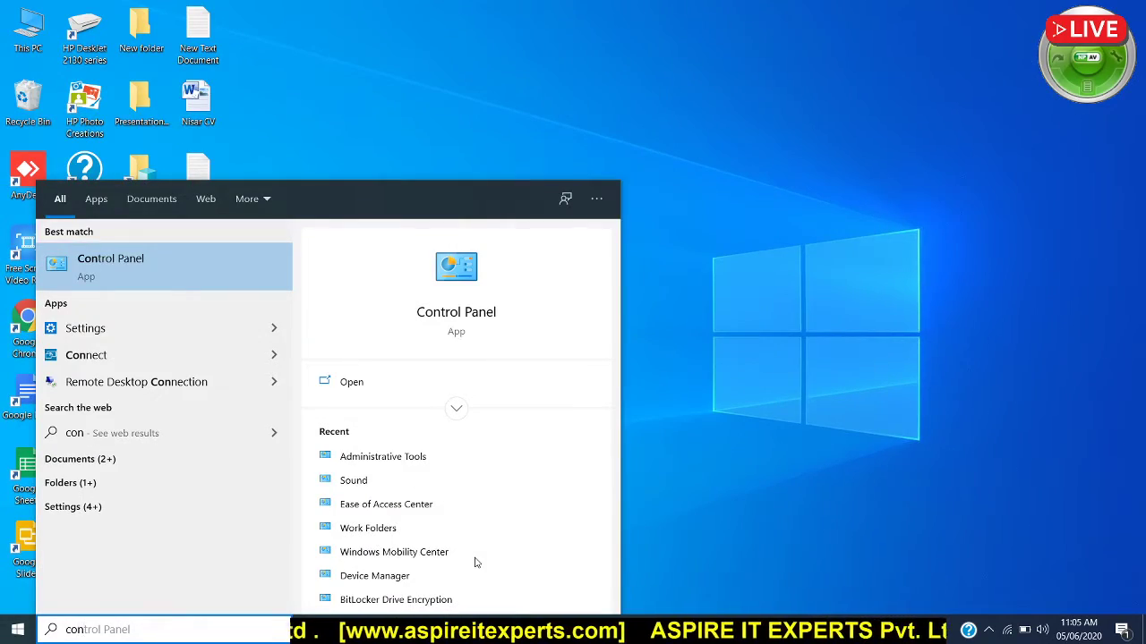
key("Return")
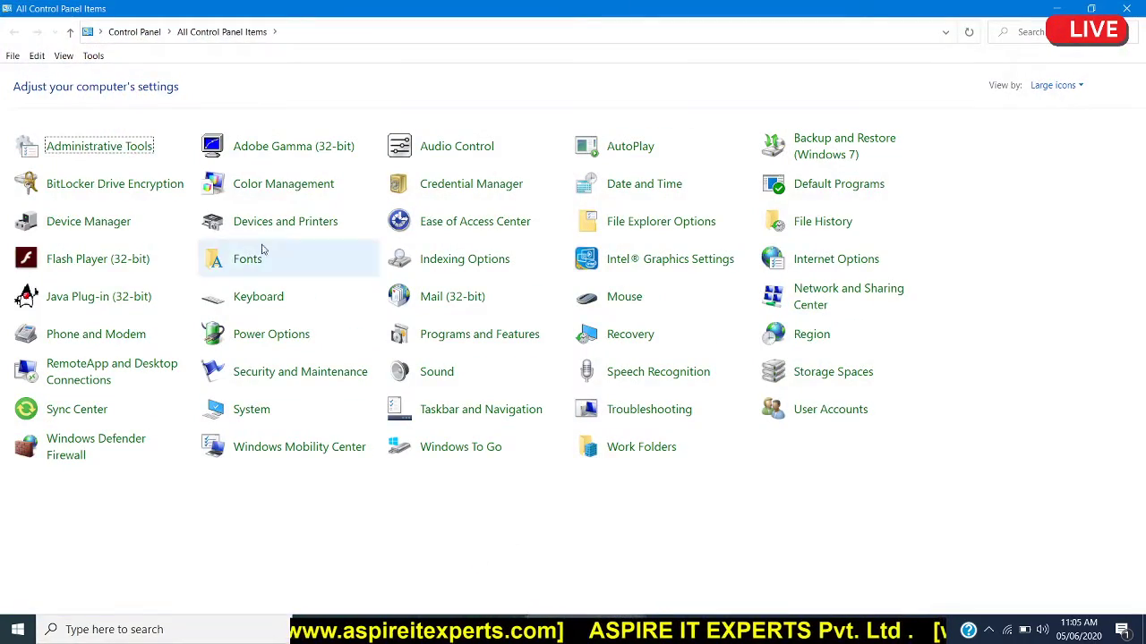
left_click(134, 147)
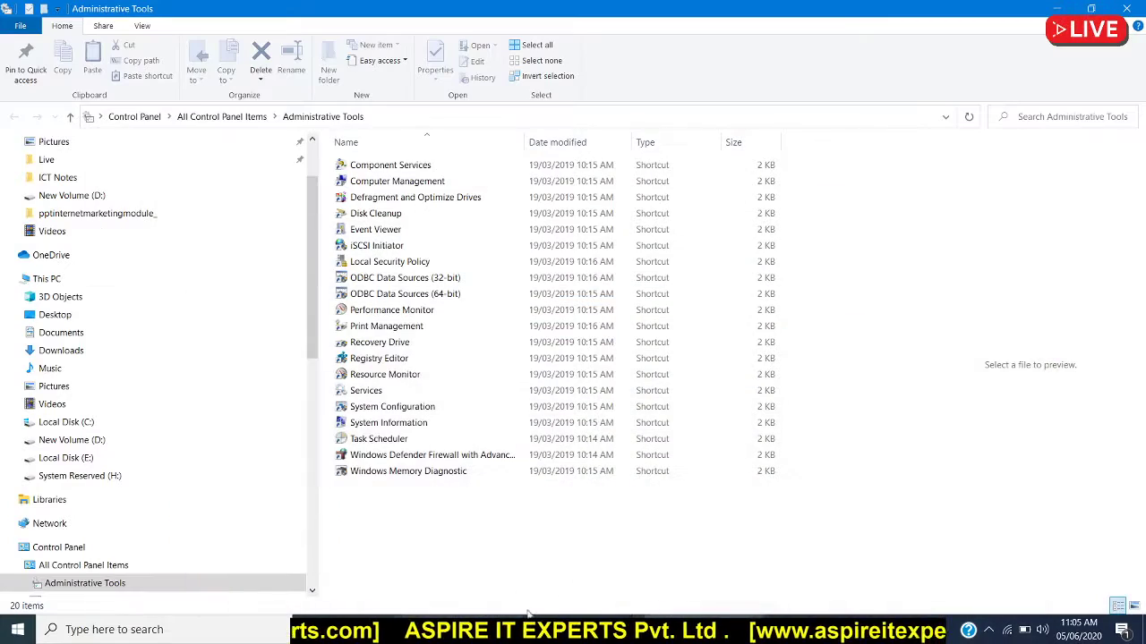
Start Computer Management in the 64-bit console and show Disk Management in a maximized window.
left_click(415, 184)
double_click(415, 185)
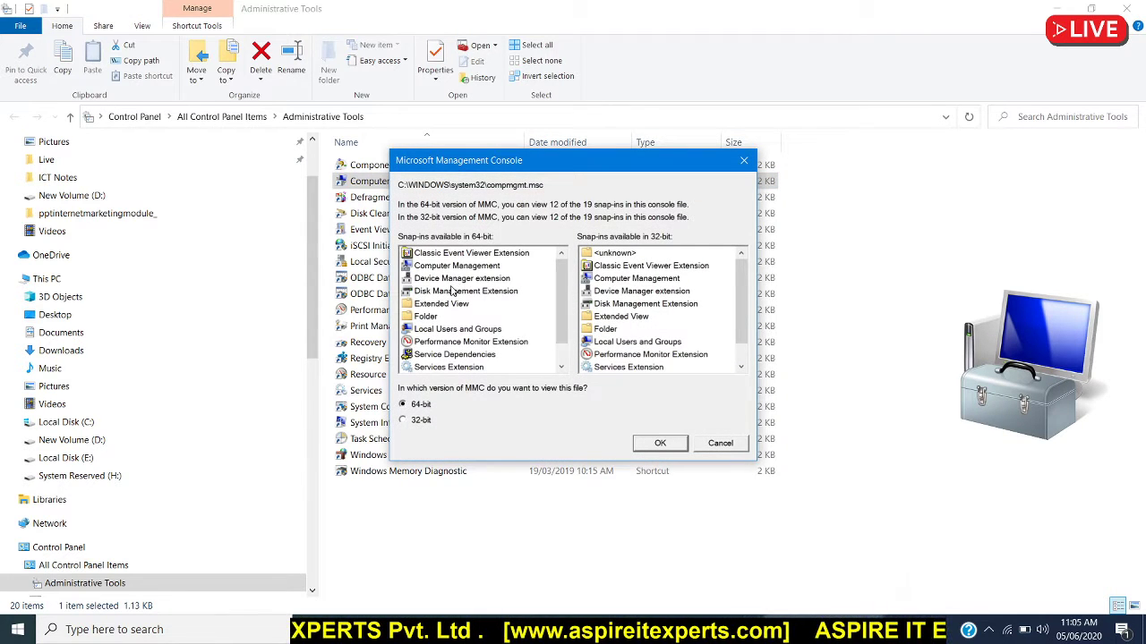
left_click(659, 444)
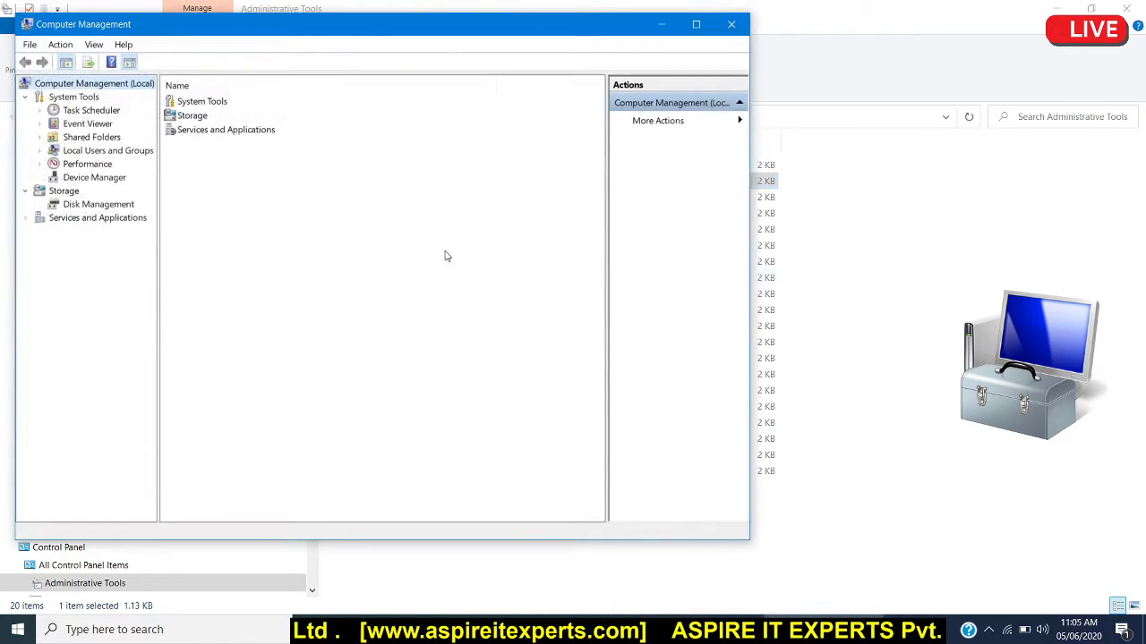
double_click(201, 119)
double_click(206, 103)
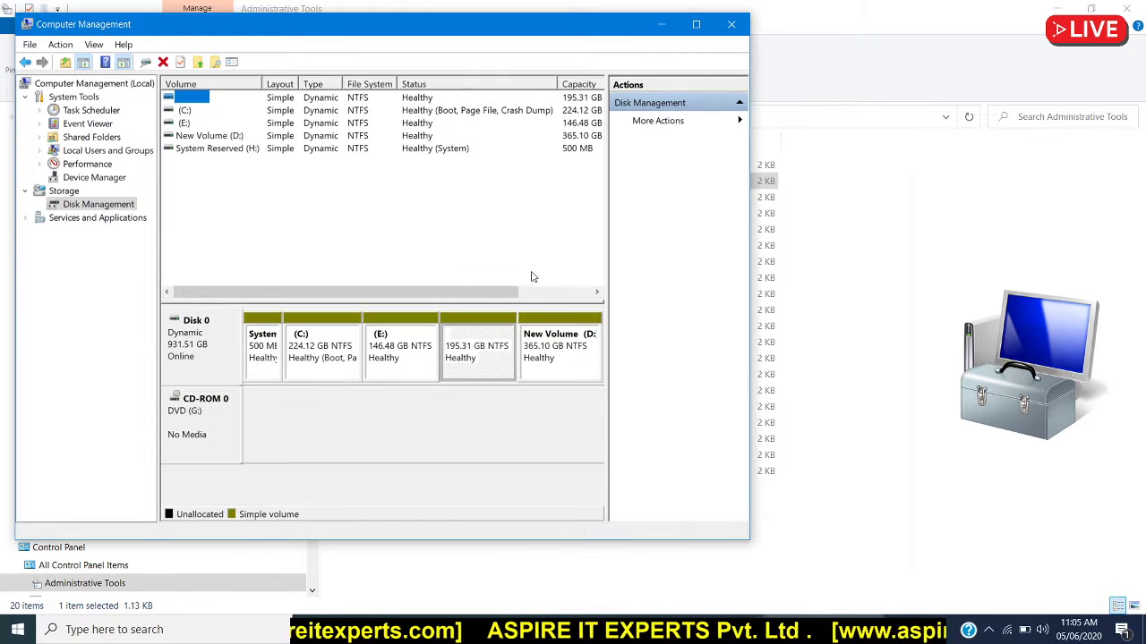
left_click(695, 25)
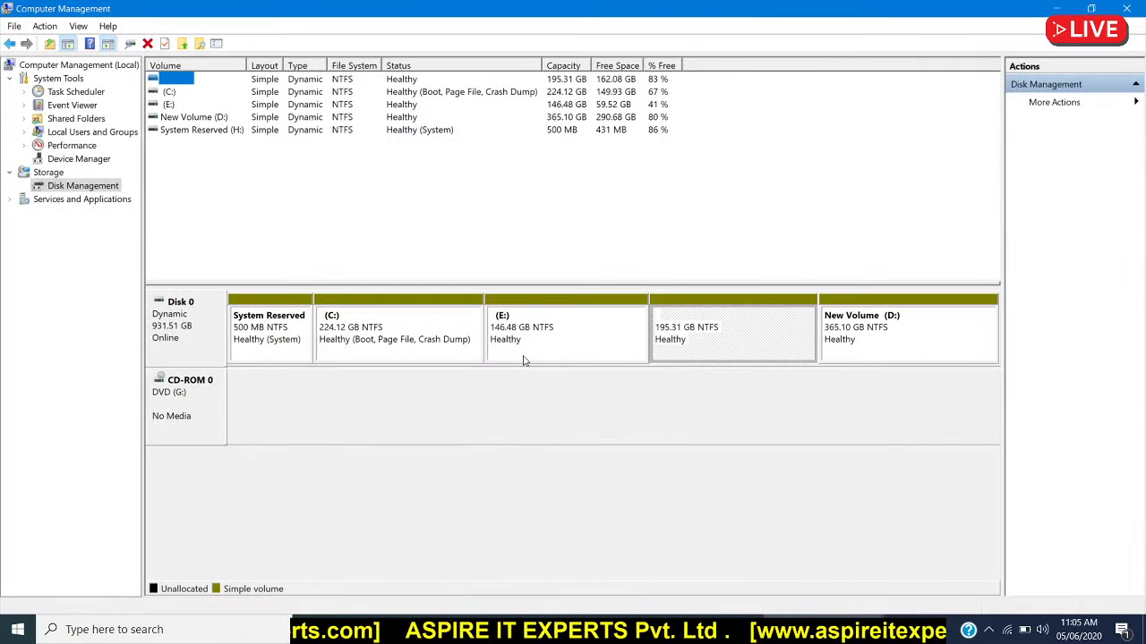
Assign drive letter F to the unlettered 195.31 GB volume and close the drive's folder window.
left_click(701, 329)
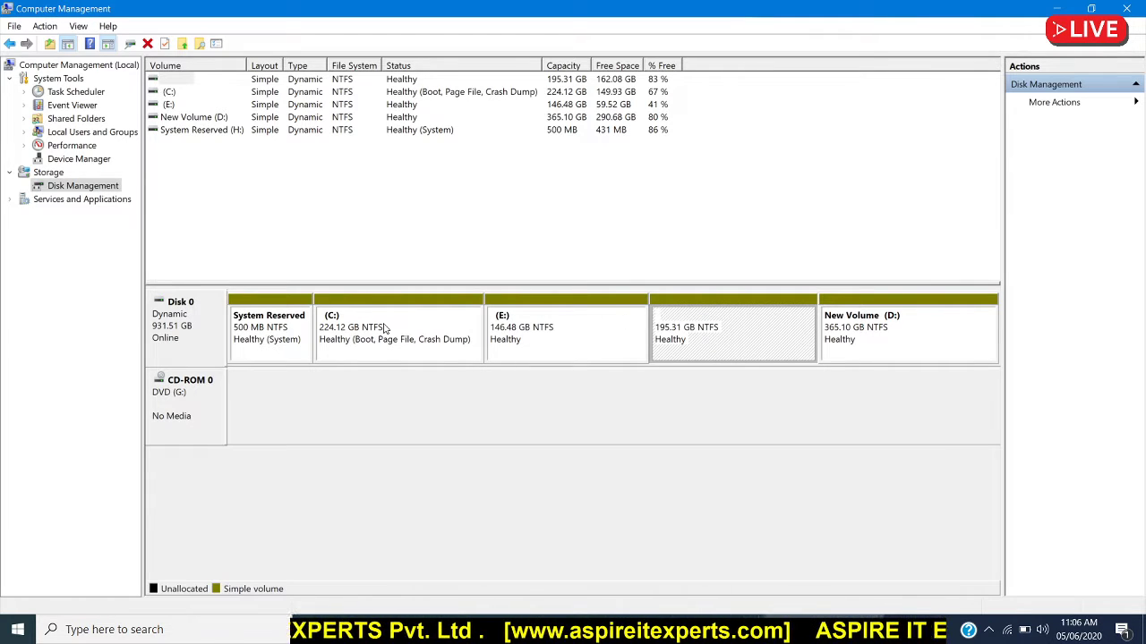
right_click(699, 327)
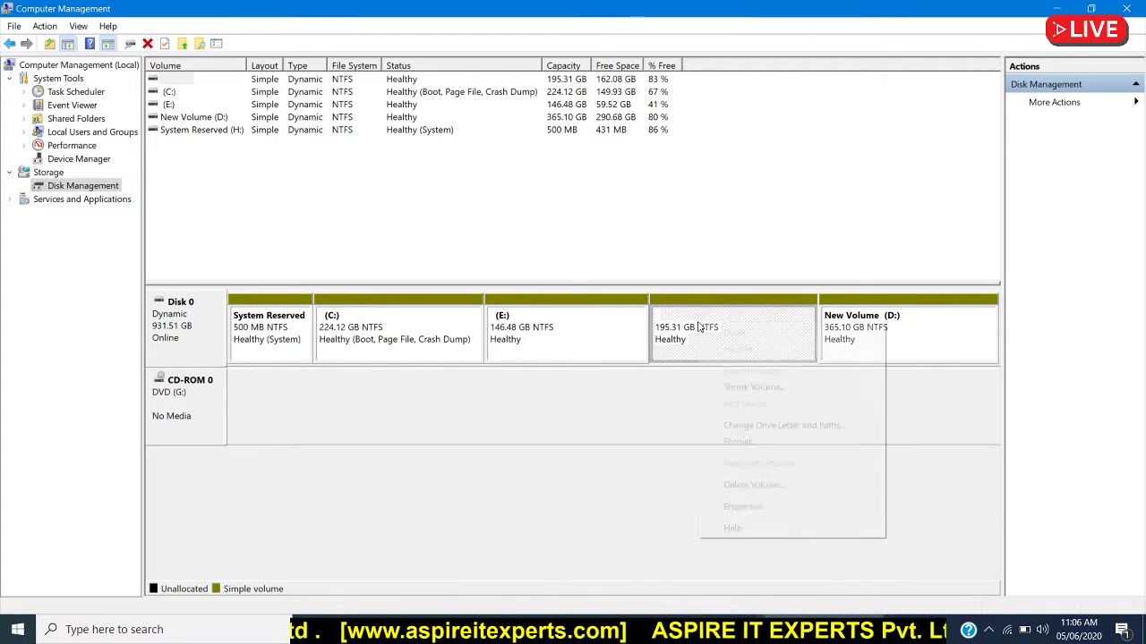
left_click(751, 429)
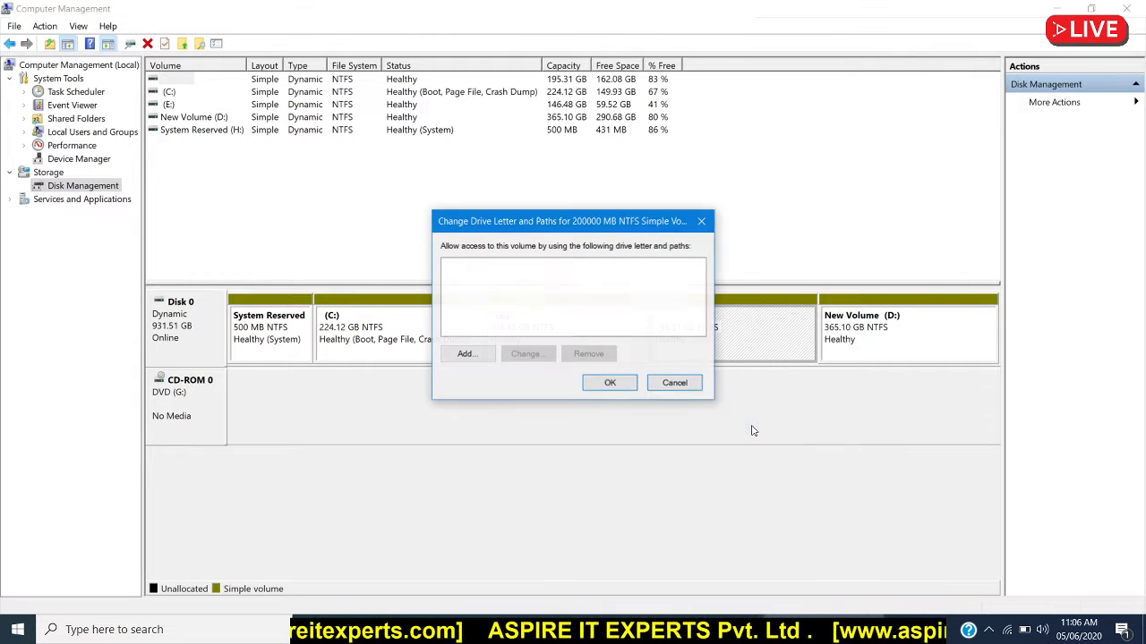
left_click(478, 355)
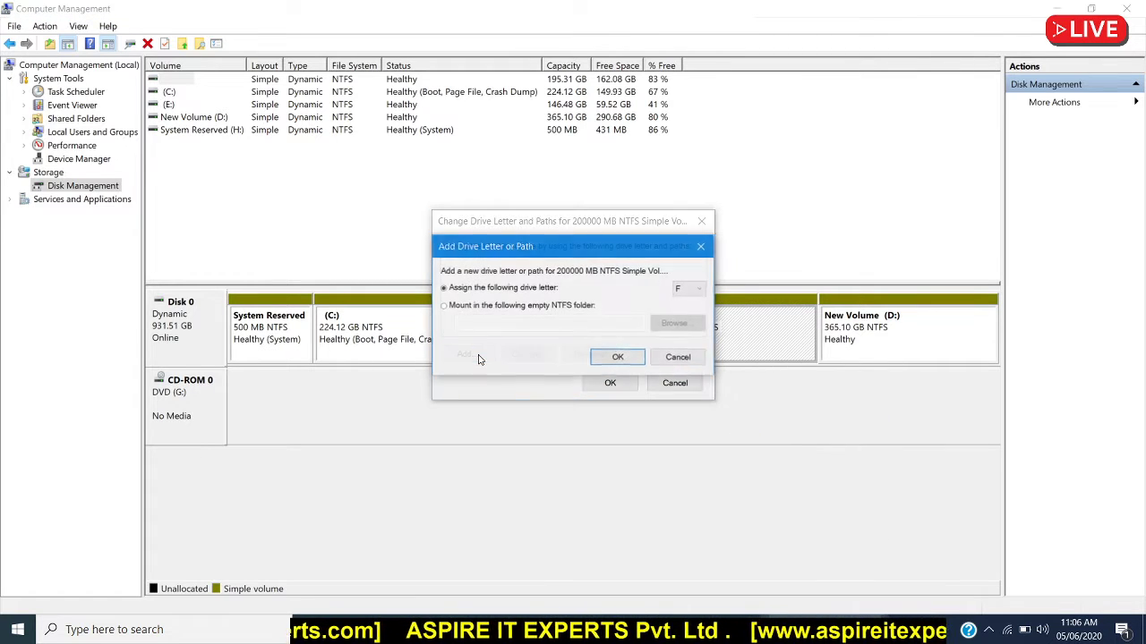
left_click(620, 358)
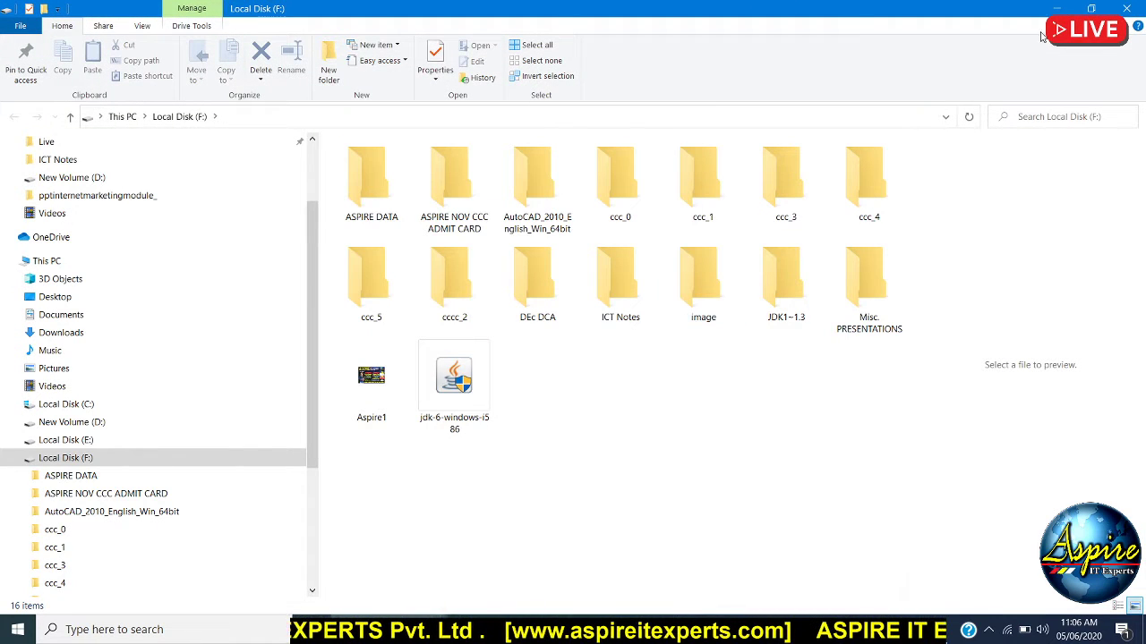
left_click(1126, 8)
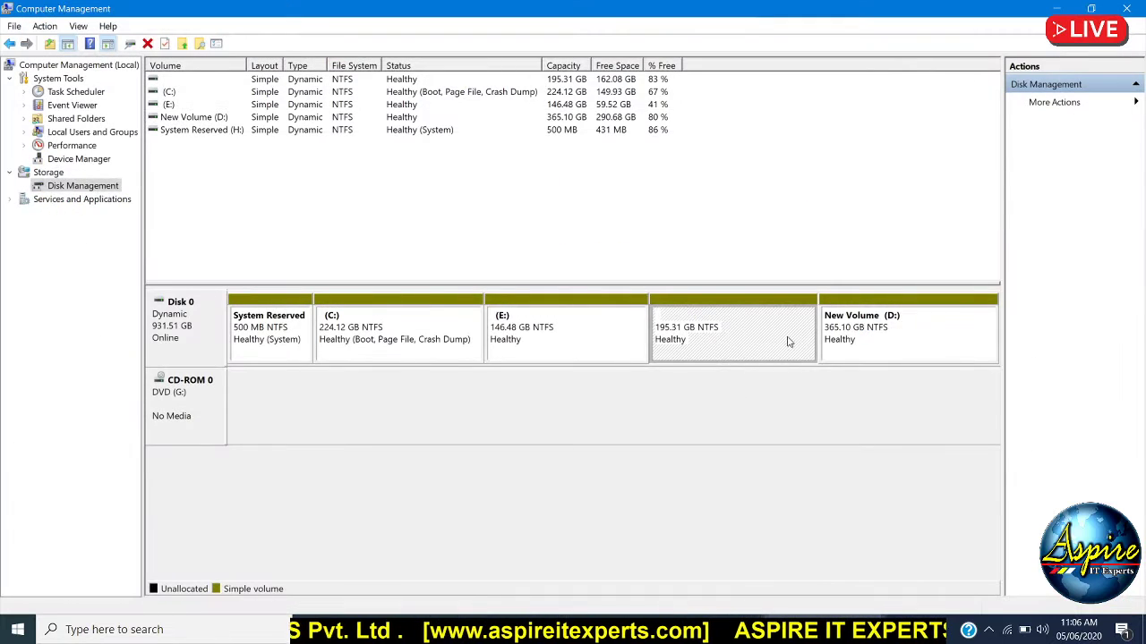
right_click(721, 310)
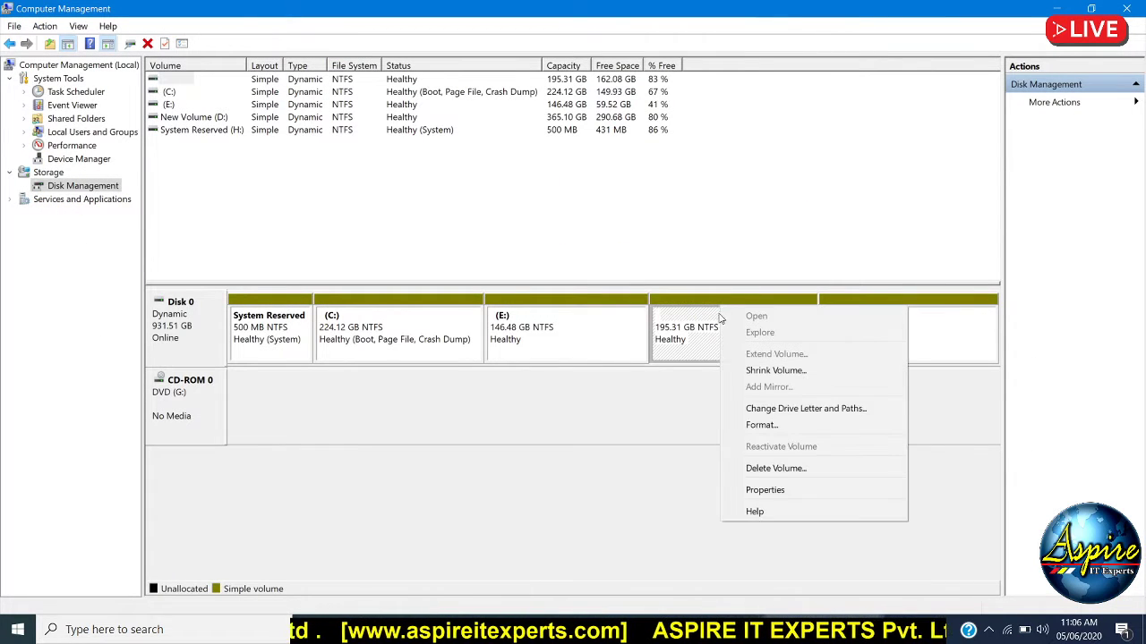
left_click(776, 409)
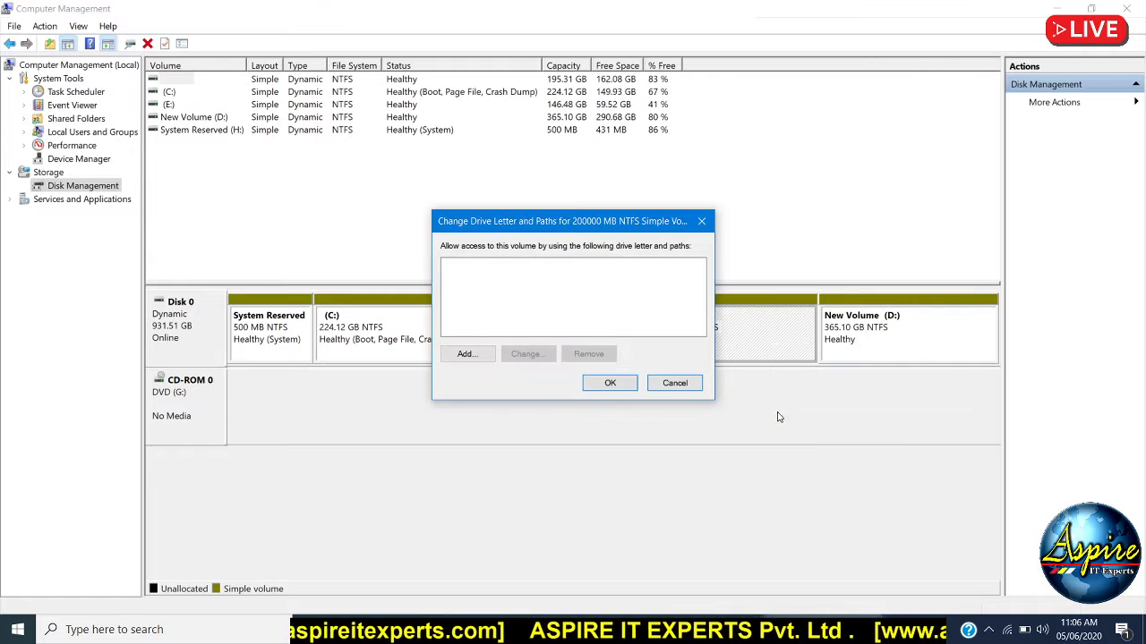
left_click(481, 357)
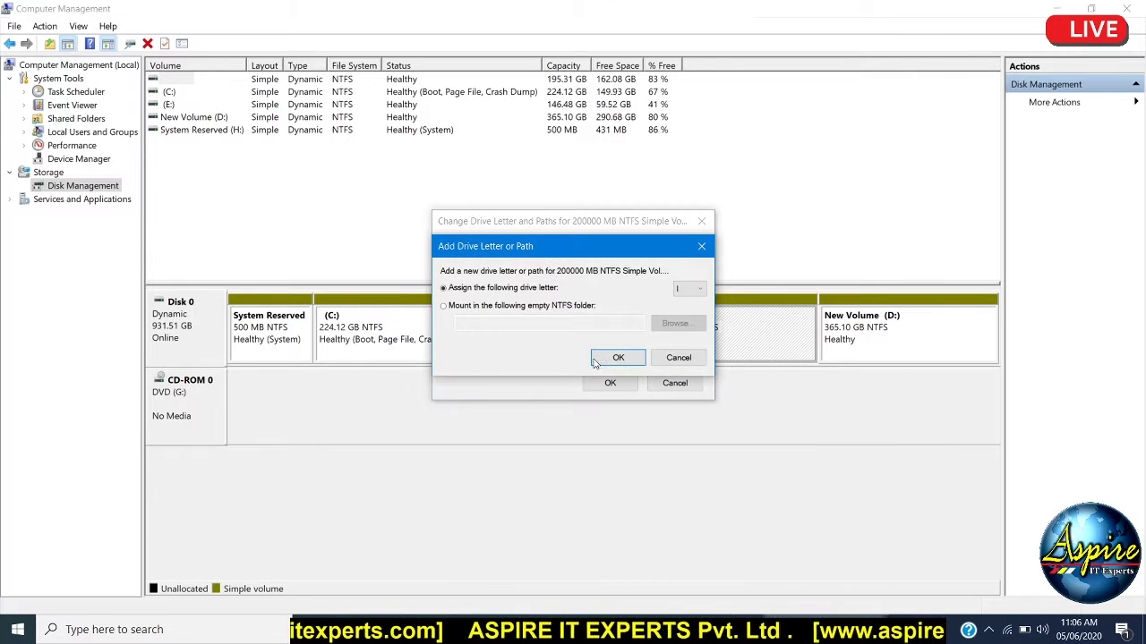
left_click(678, 357)
left_click(674, 383)
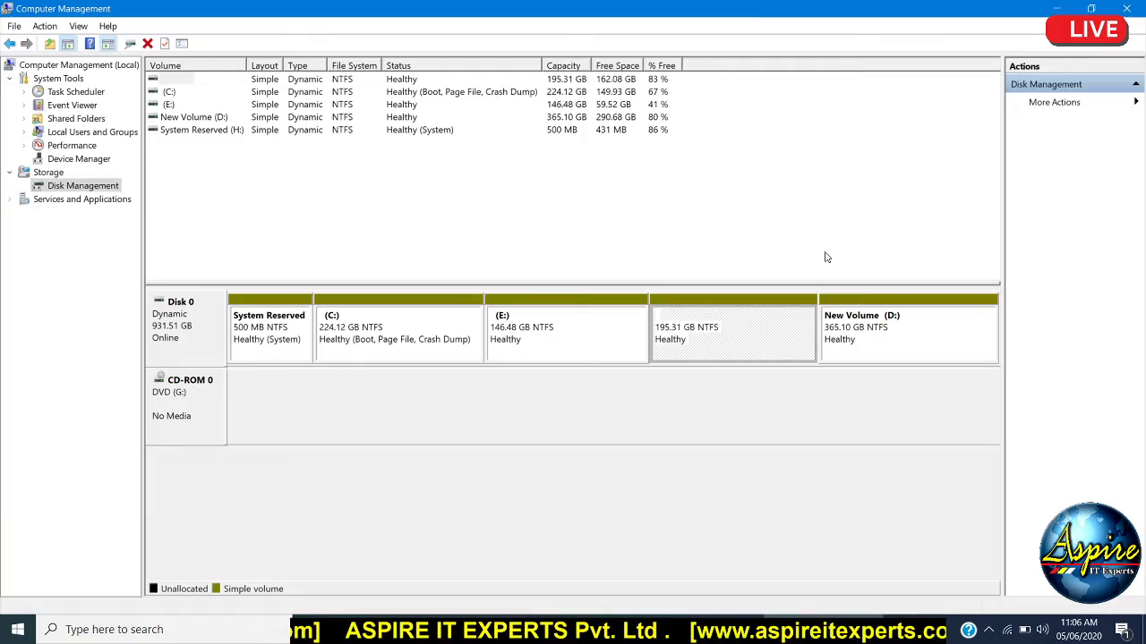
Close Computer Management, Administrative Tools and Control Panel to return to the desktop.
left_click(1126, 8)
left_click(1129, 8)
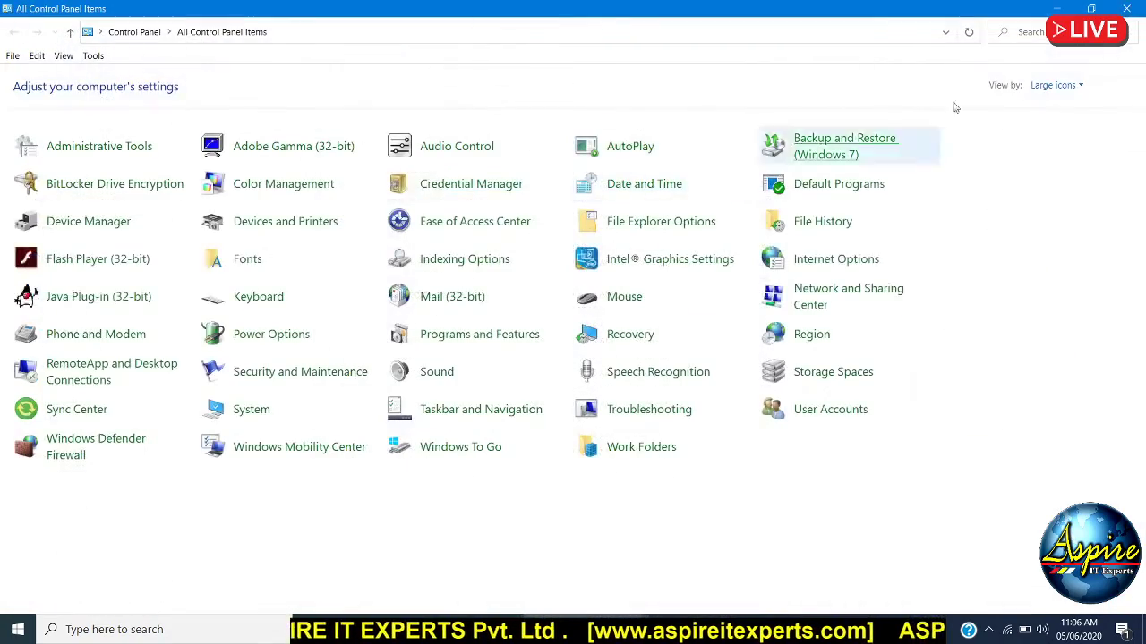
left_click(1128, 8)
Check in This PC that drive F: is listed, close the window and refresh the desktop.
double_click(25, 47)
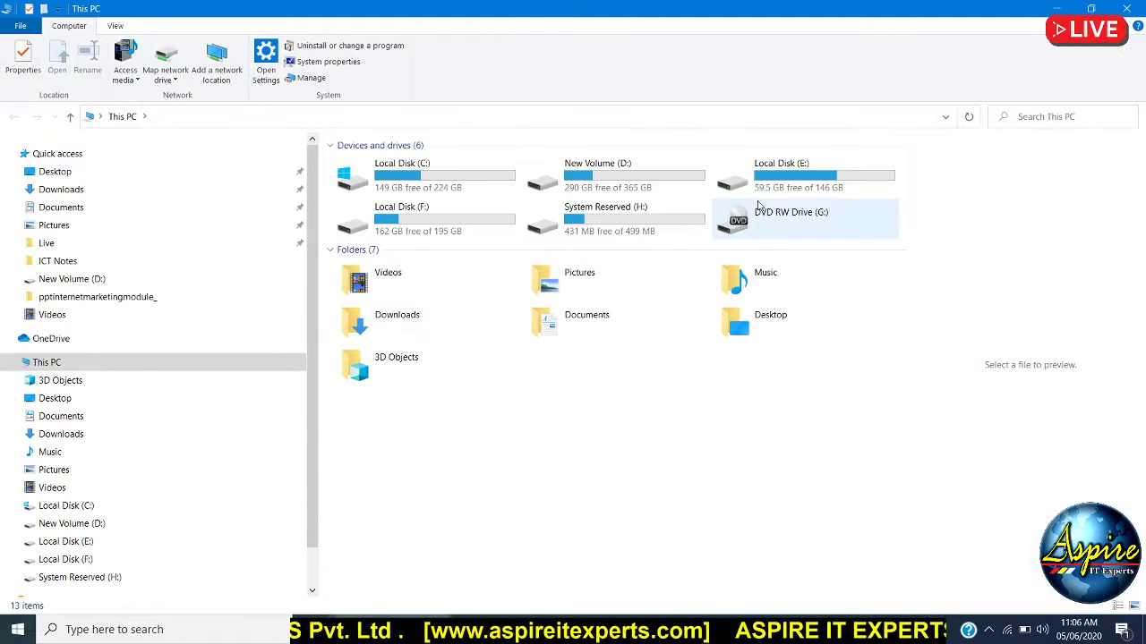
left_click(466, 233)
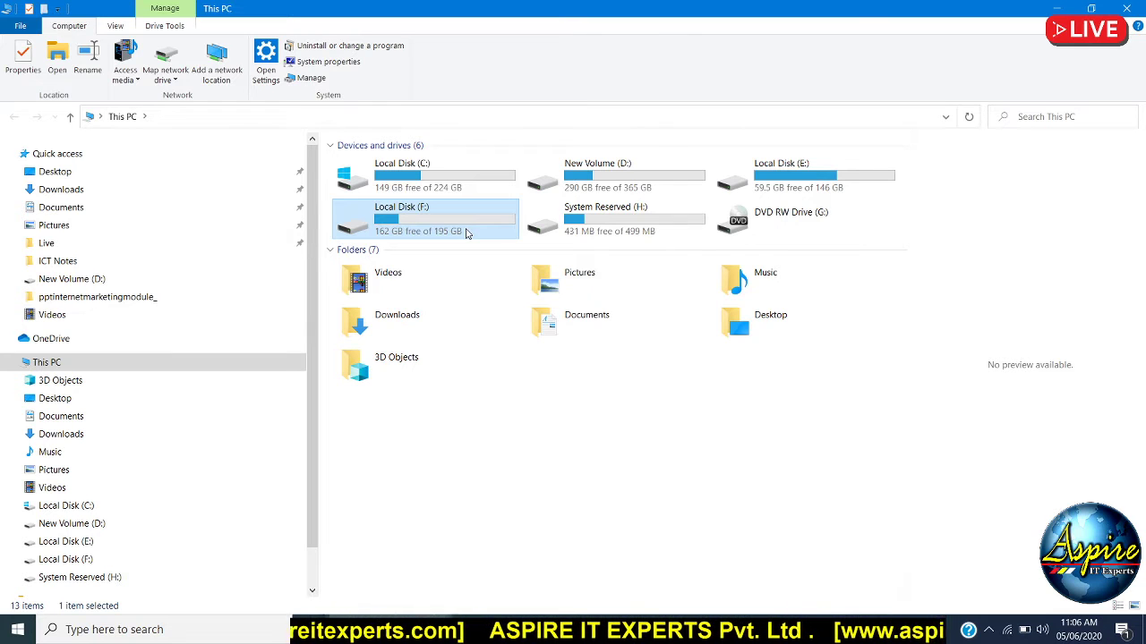
left_click(1122, 9)
right_click(518, 194)
left_click(553, 240)
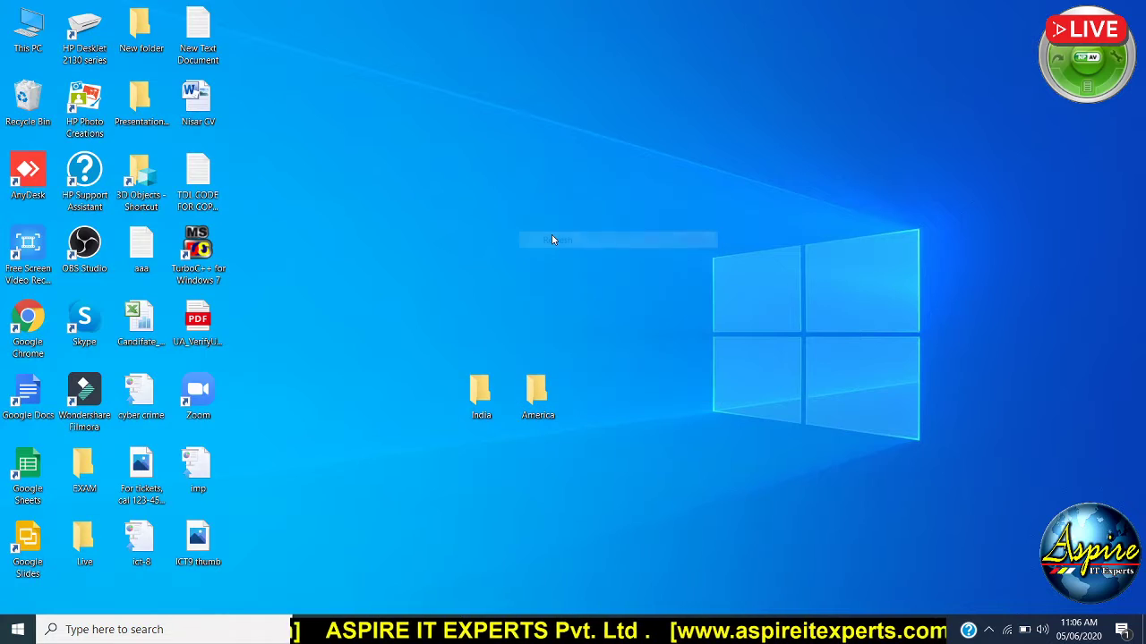
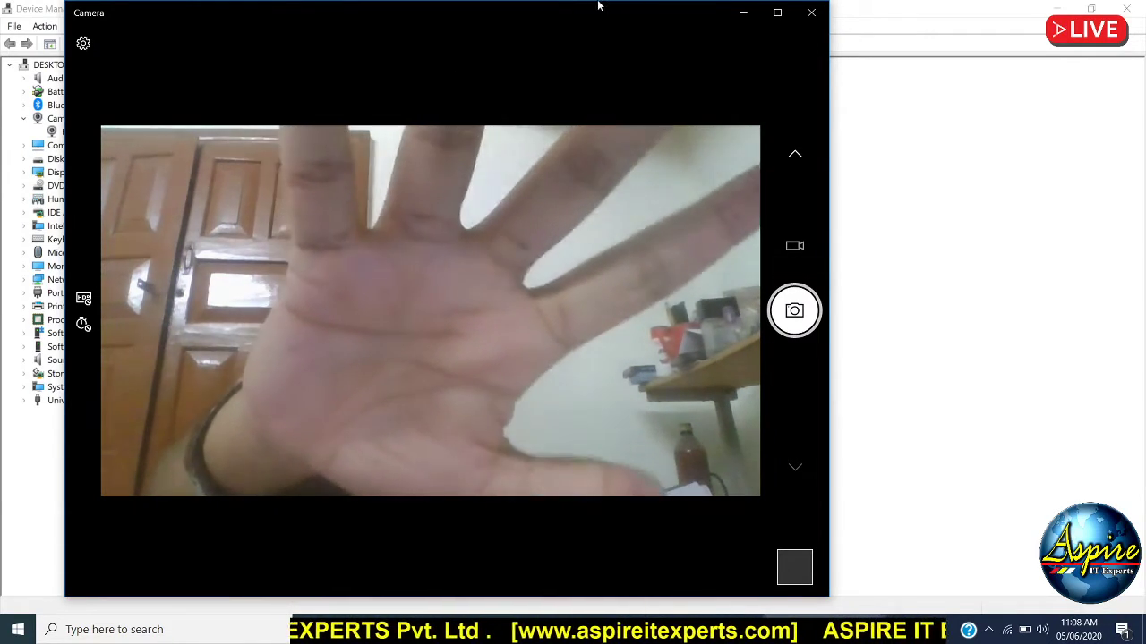
Close the Camera app, Device Manager and the System window.
left_click(810, 14)
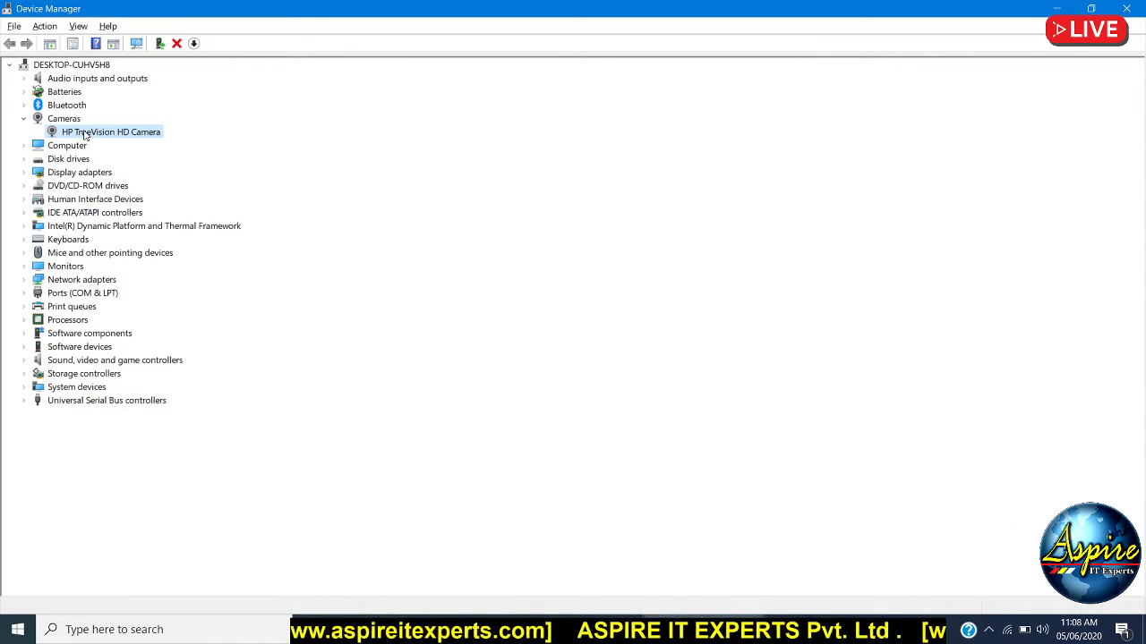
key("alt+F4")
key("alt+F4")
Open the system properties of This PC and start Device Manager from there.
right_click(27, 25)
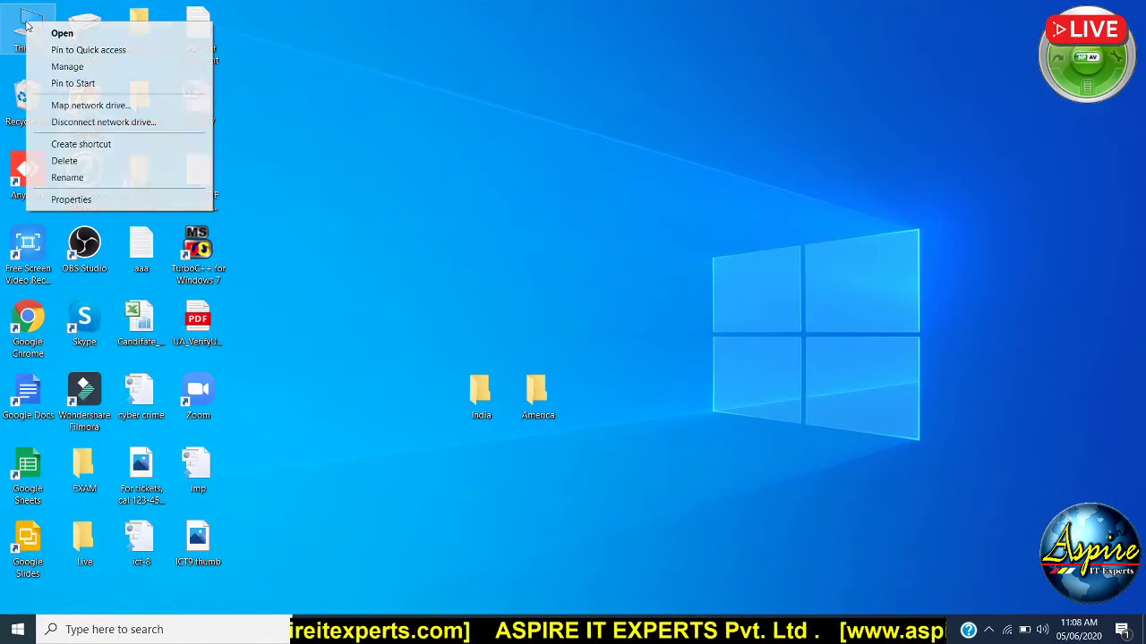
left_click(59, 200)
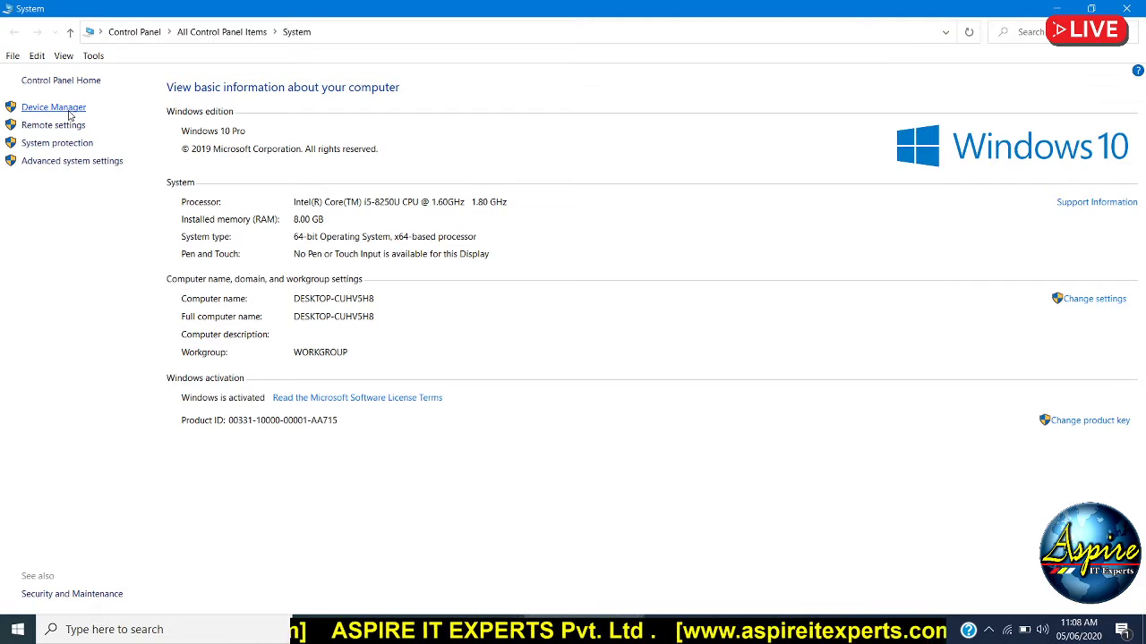
left_click(54, 107)
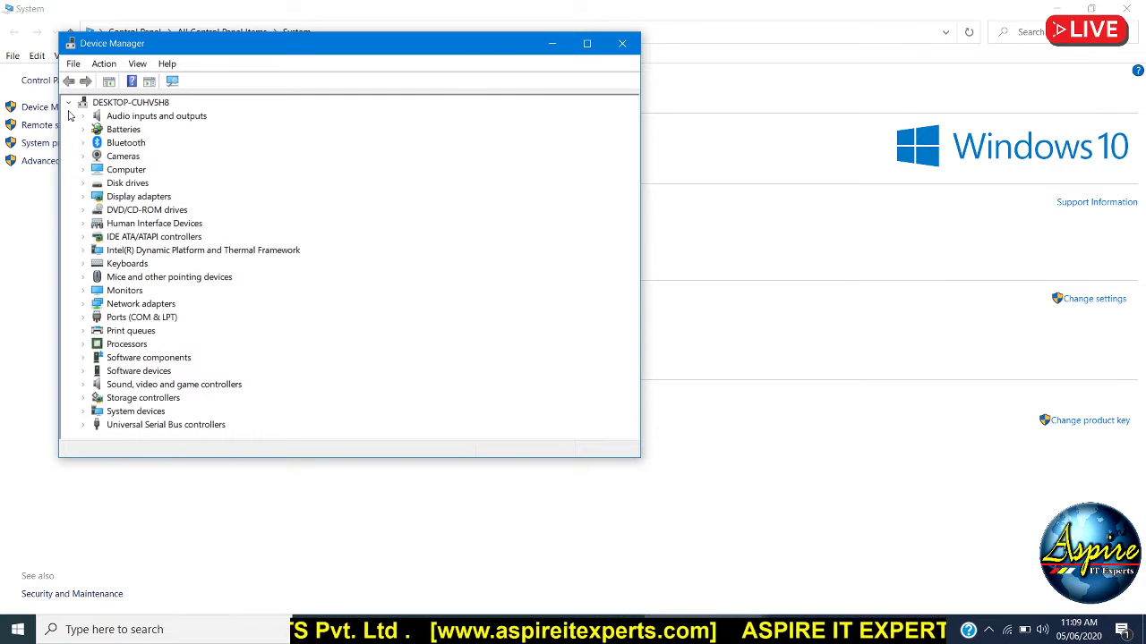
Disable the HP TrueVision HD Camera in the Cameras category and confirm.
double_click(125, 158)
left_click(144, 176)
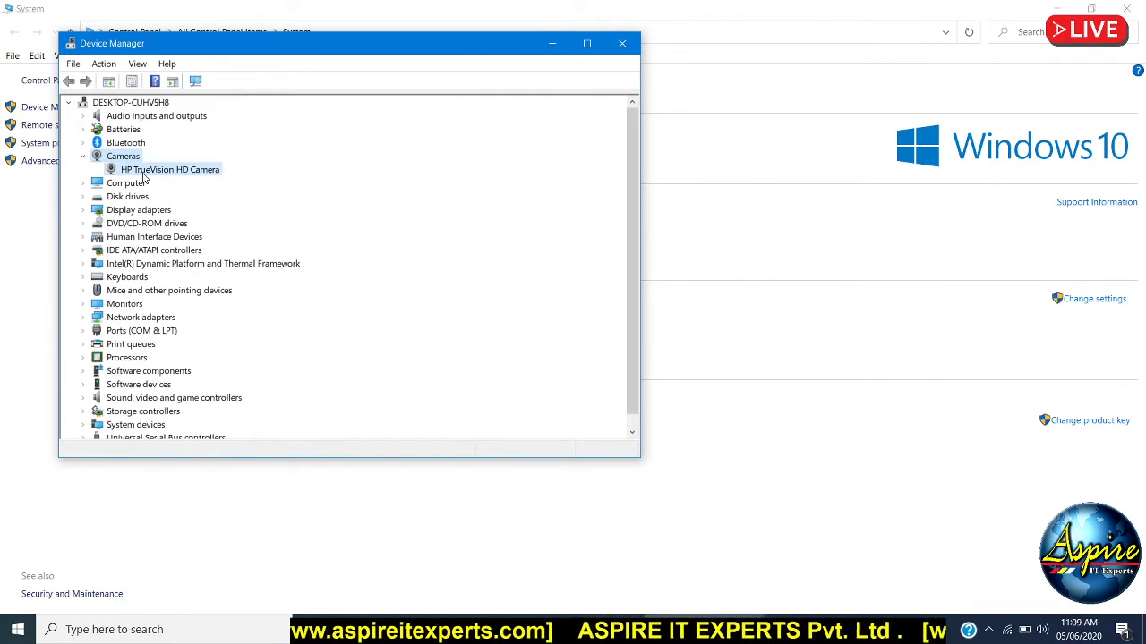
right_click(143, 176)
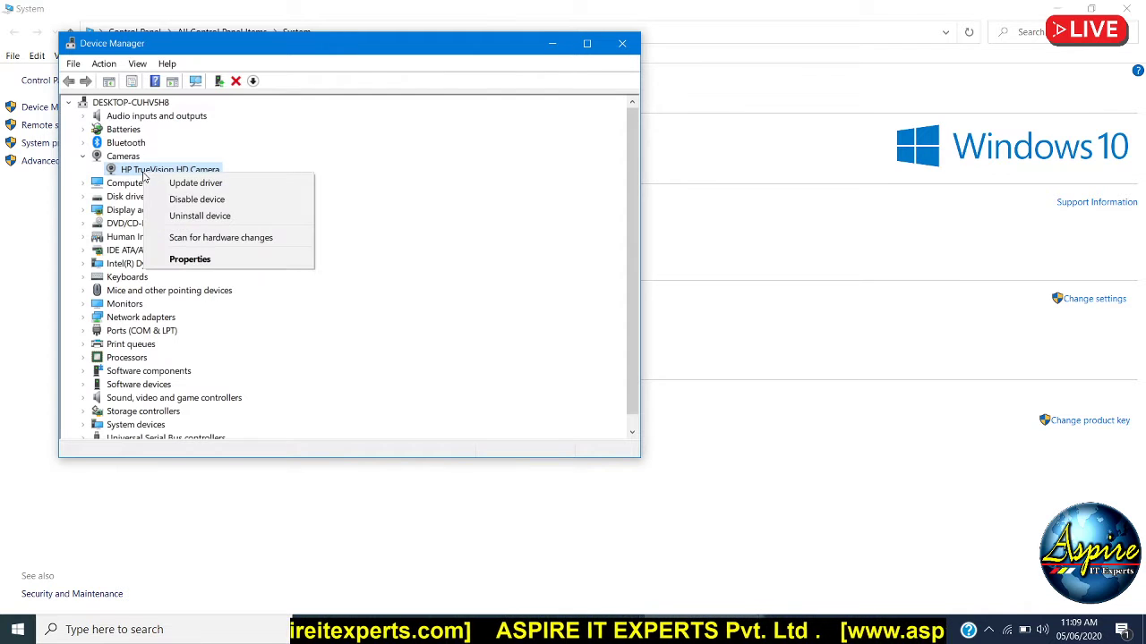
left_click(190, 200)
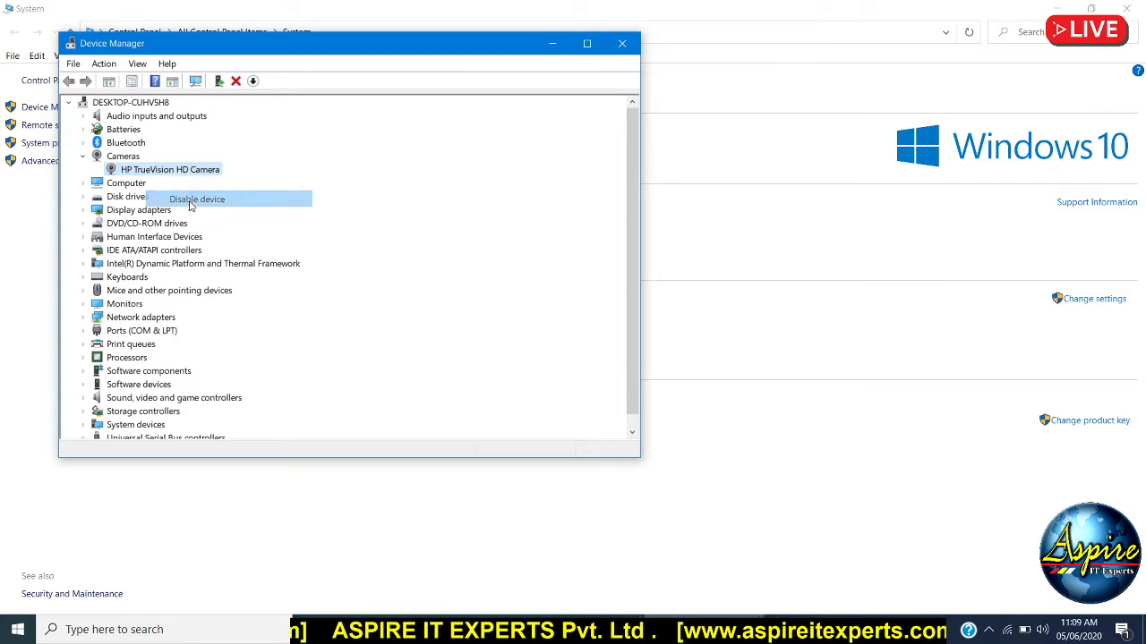
left_click(608, 334)
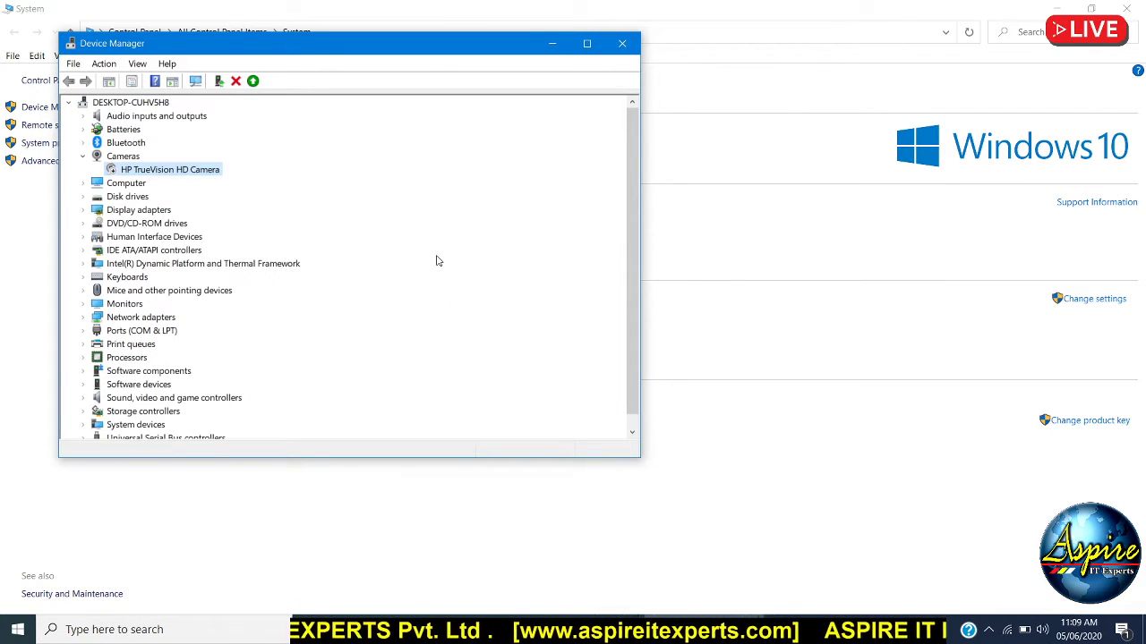
Disable the hp DVDRW GUE1N drive in the DVD/CD-ROM drives category and confirm.
double_click(163, 224)
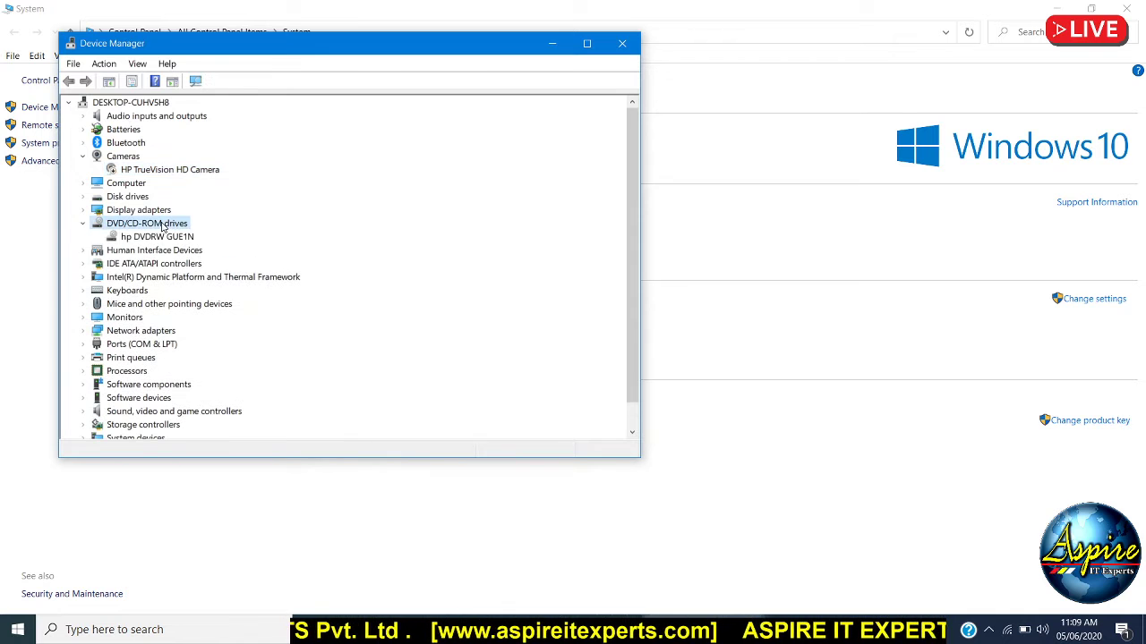
left_click(171, 240)
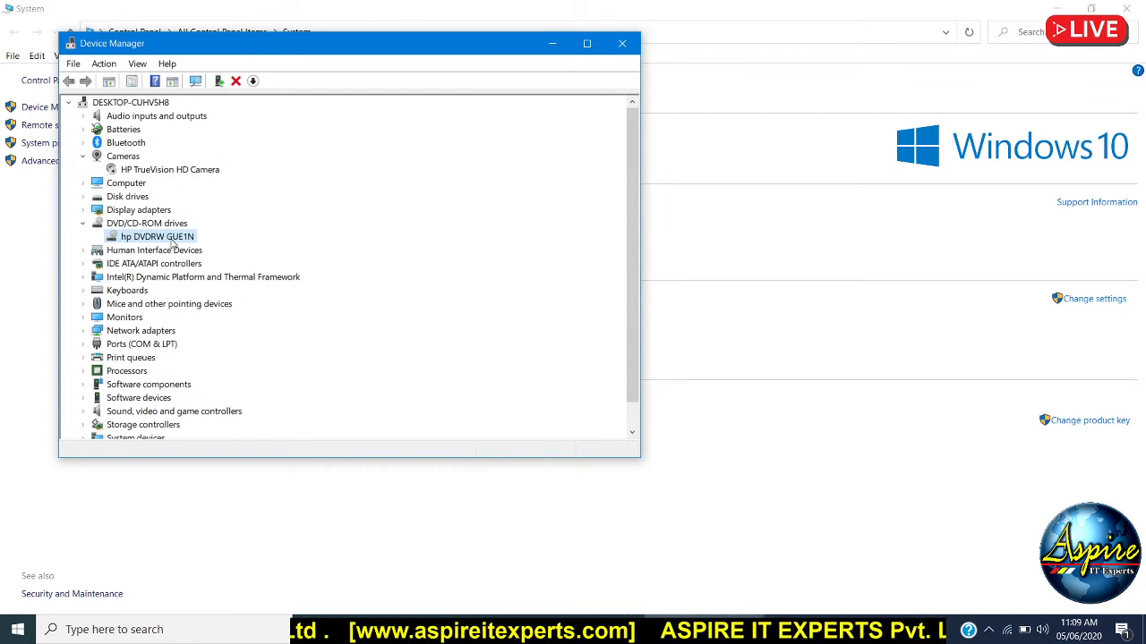
right_click(172, 239)
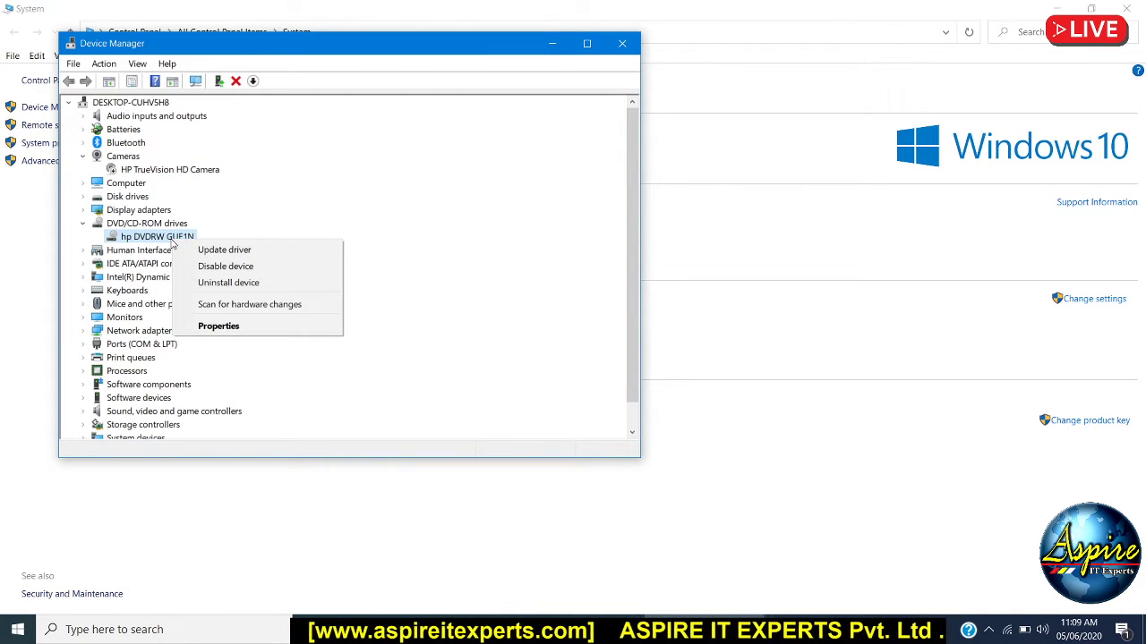
left_click(227, 271)
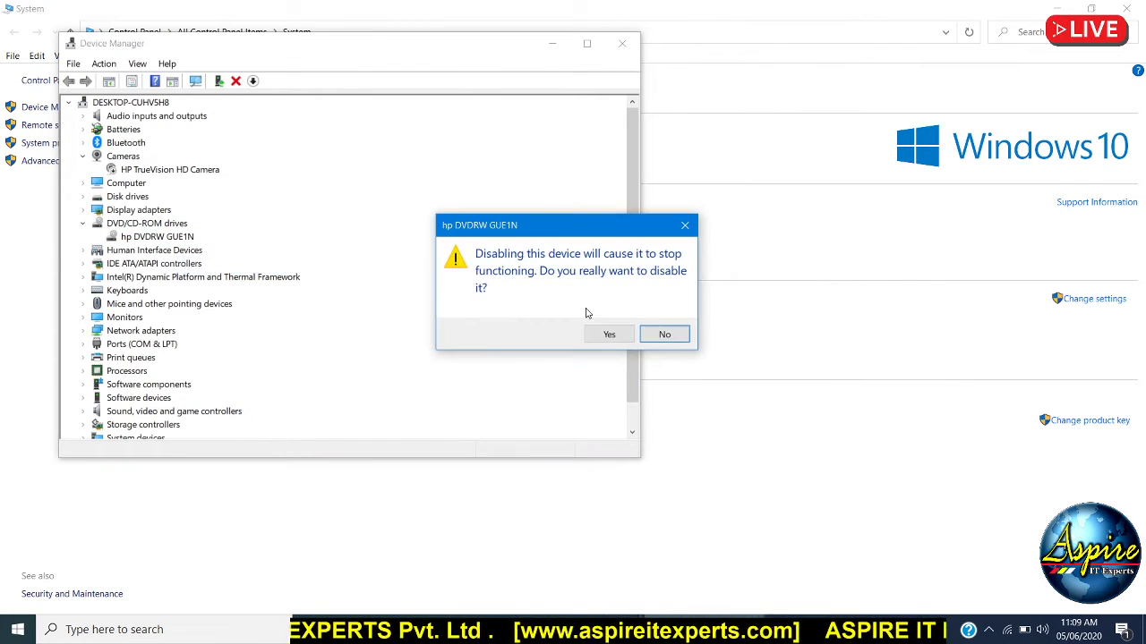
left_click(604, 335)
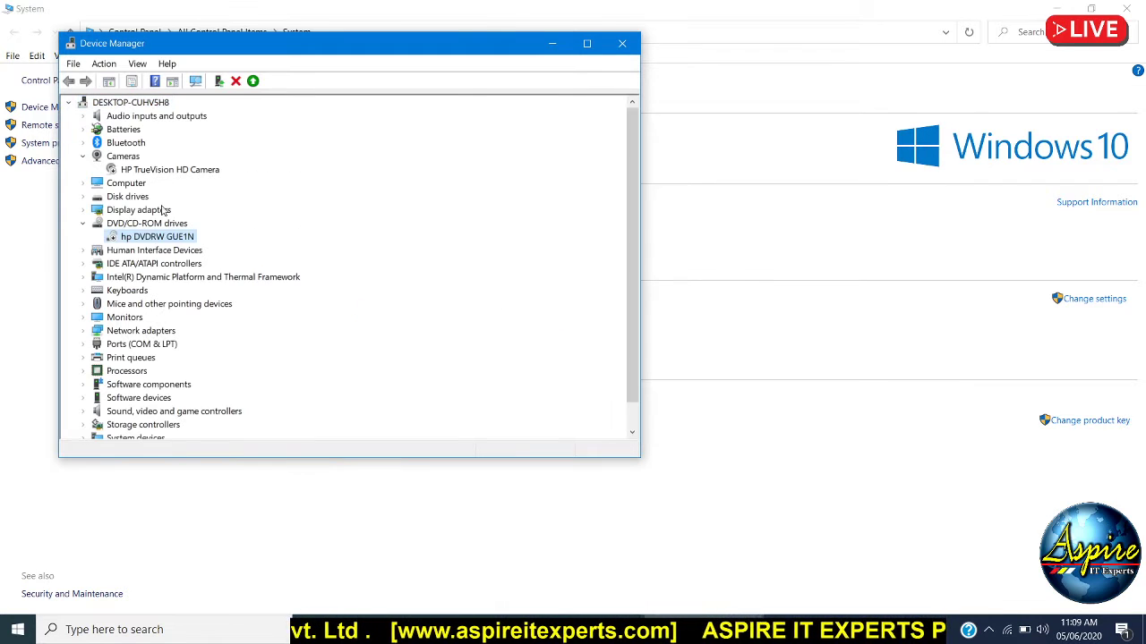
Select the HP TrueVision HD Camera entry, then close Device Manager and the System window.
left_click(155, 171)
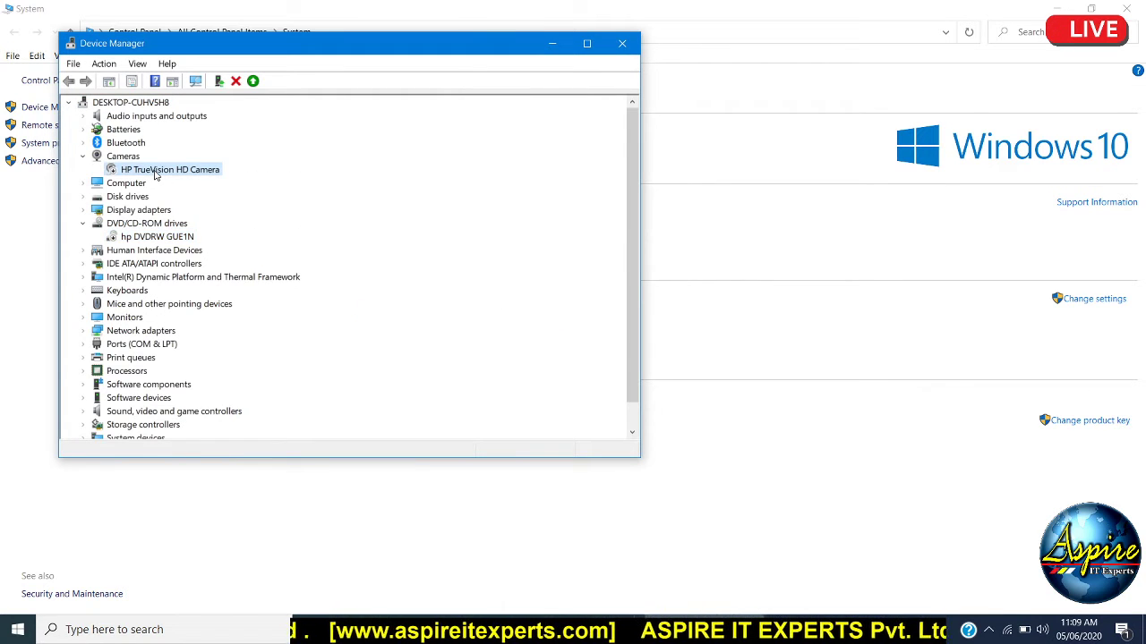
left_click(622, 43)
left_click(1135, 9)
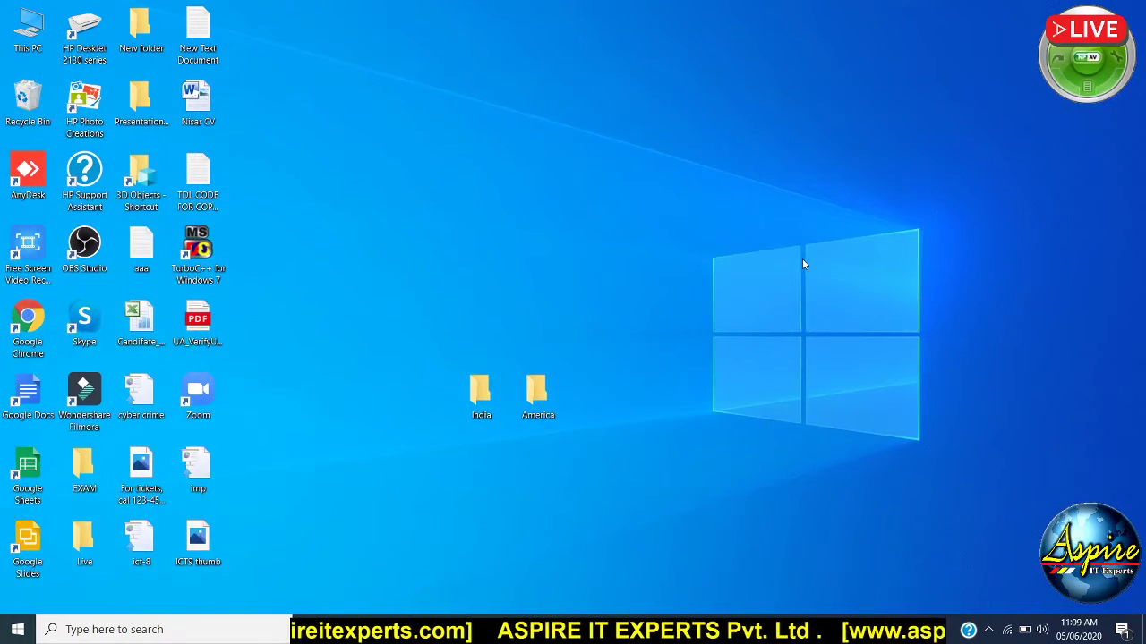
Search for the Camera app, open it to test the webcam, and close it.
key("super")
type("cam")
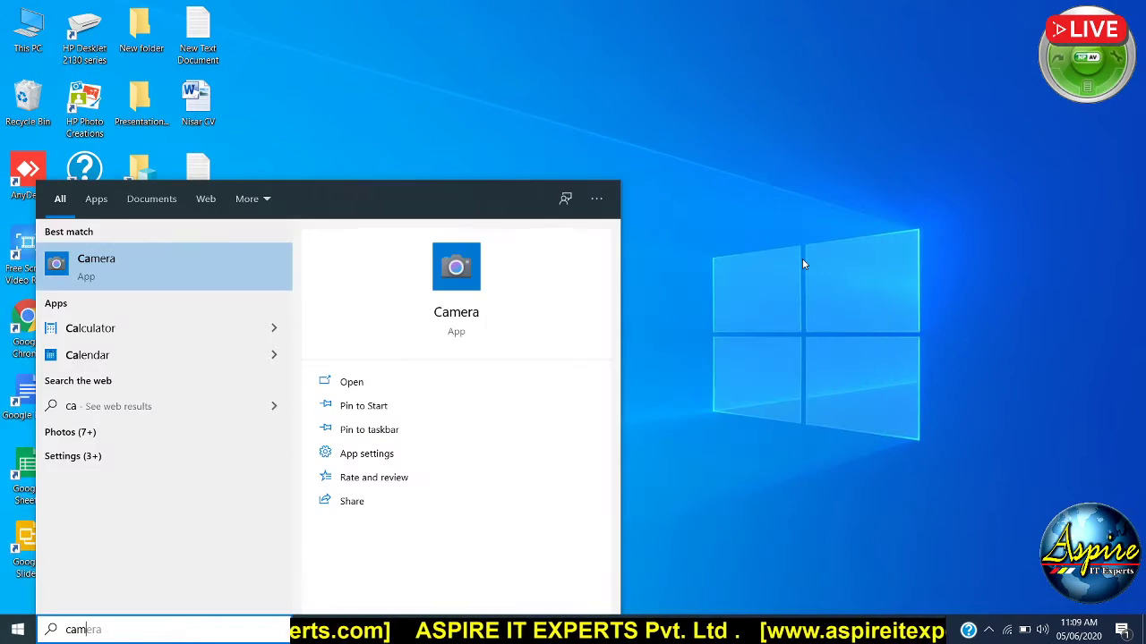
left_click(215, 266)
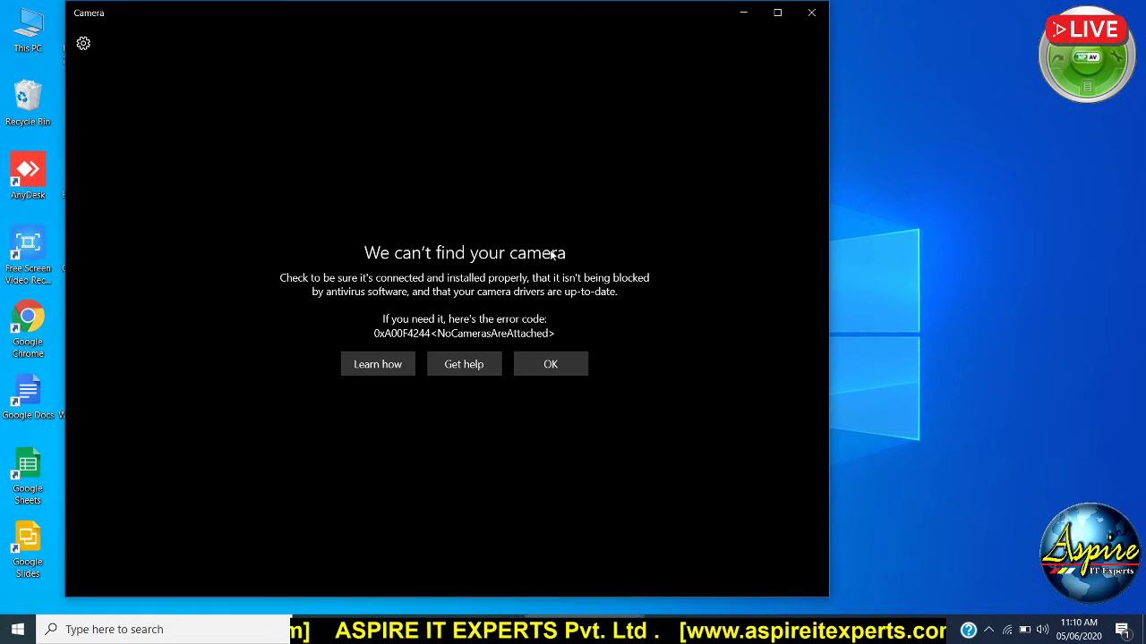
left_click(811, 12)
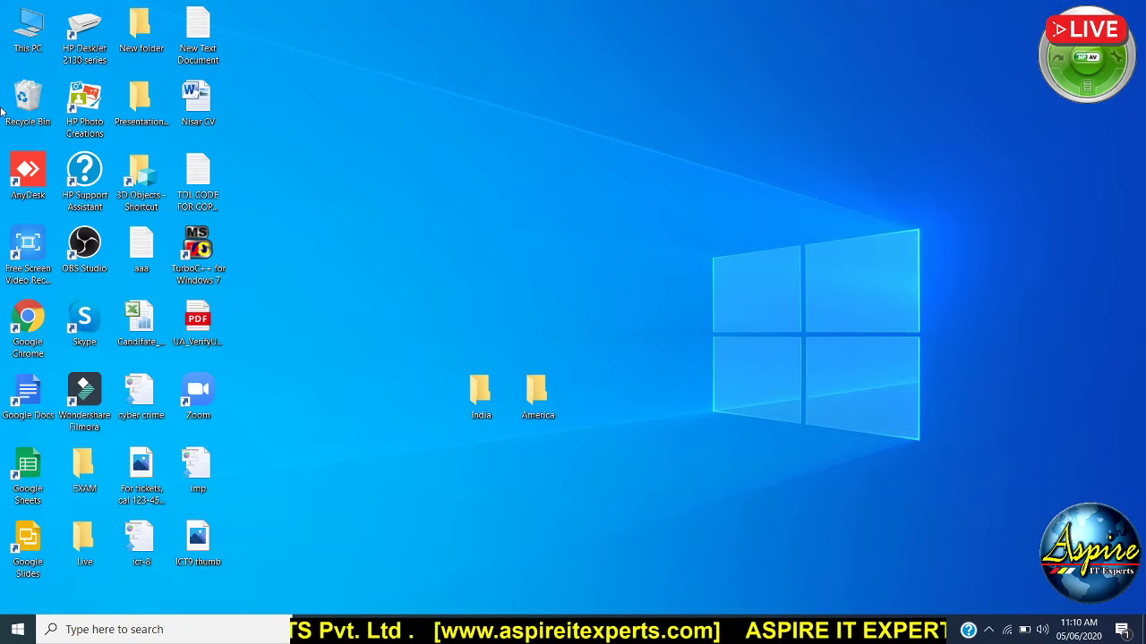
Reopen Device Manager through the system properties of This PC.
right_click(30, 22)
left_click(79, 200)
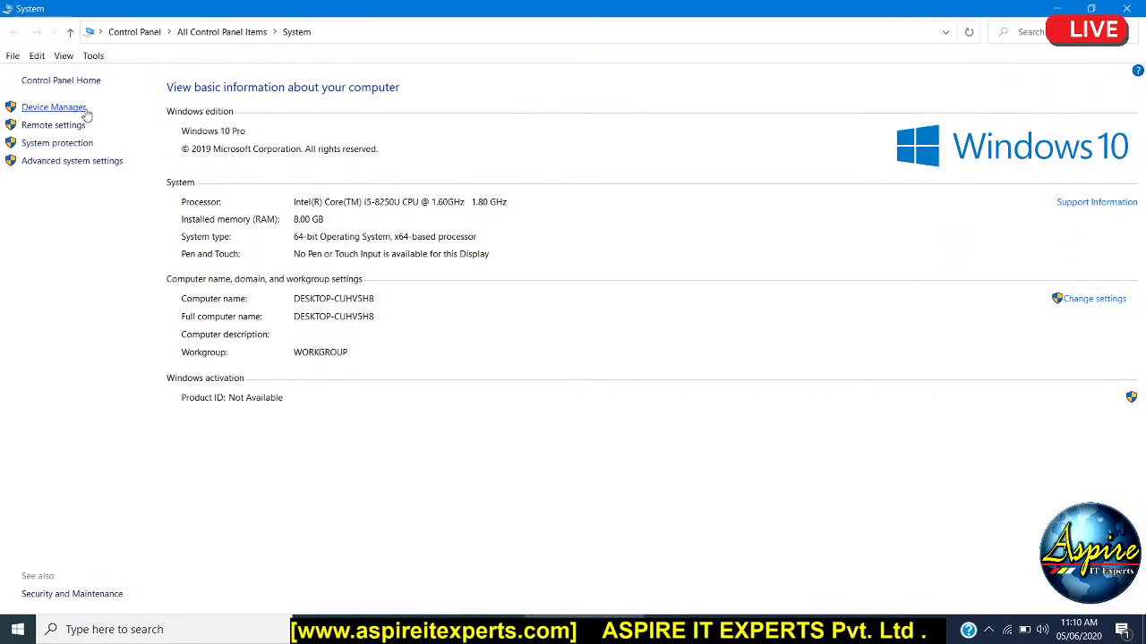
left_click(84, 111)
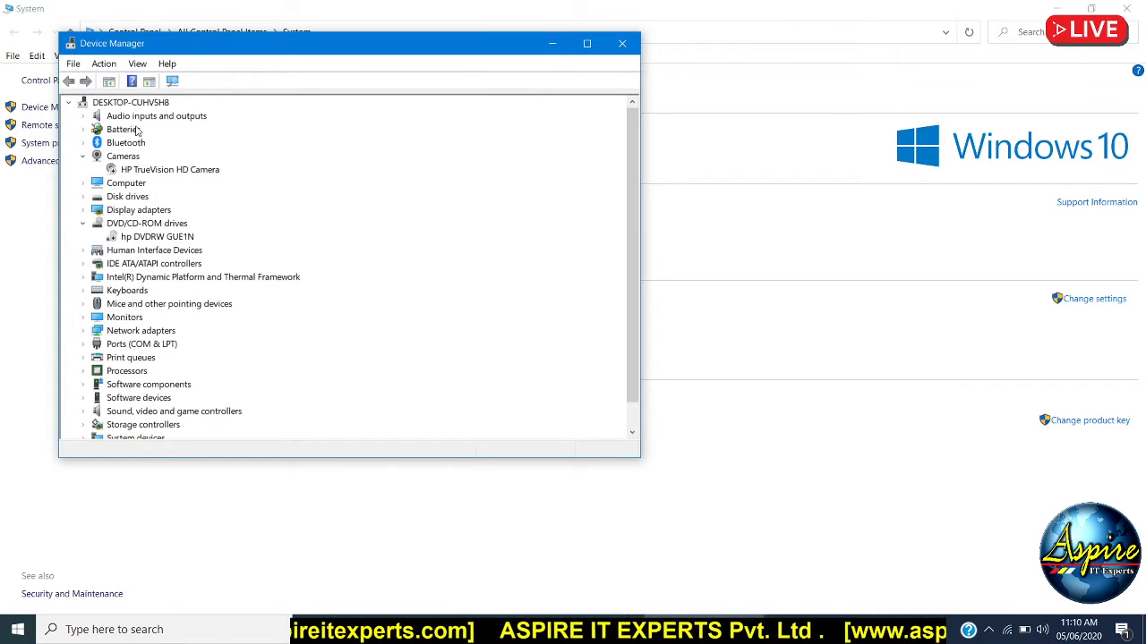
Enable the HP TrueVision HD Camera and the hp DVDRW GUE1N drive, then close Device Manager and the System window.
right_click(135, 170)
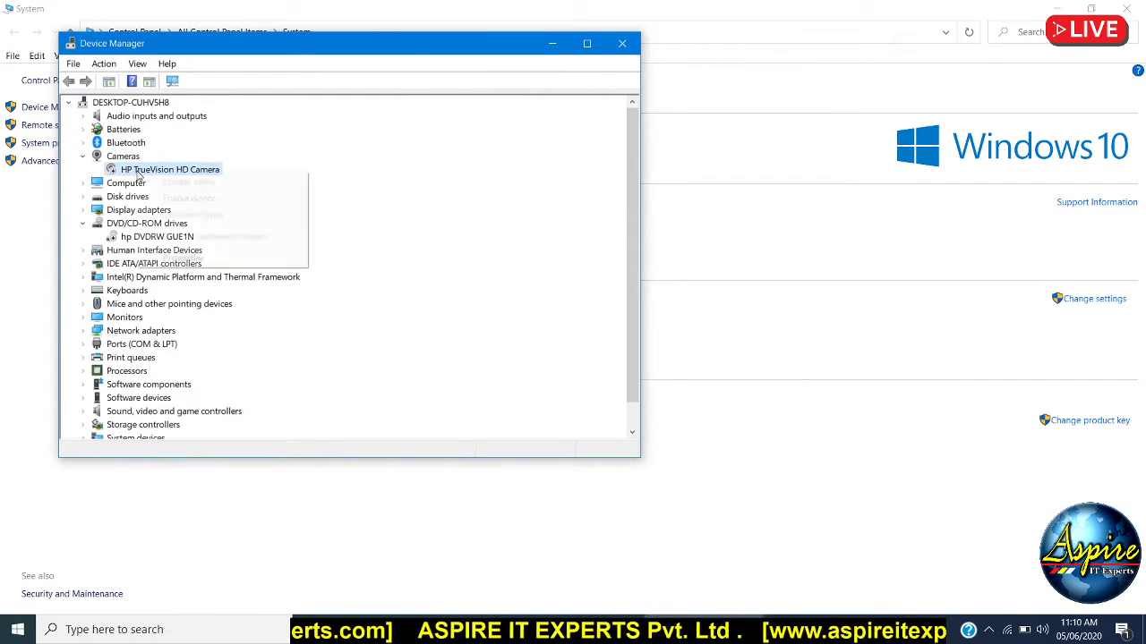
left_click(172, 199)
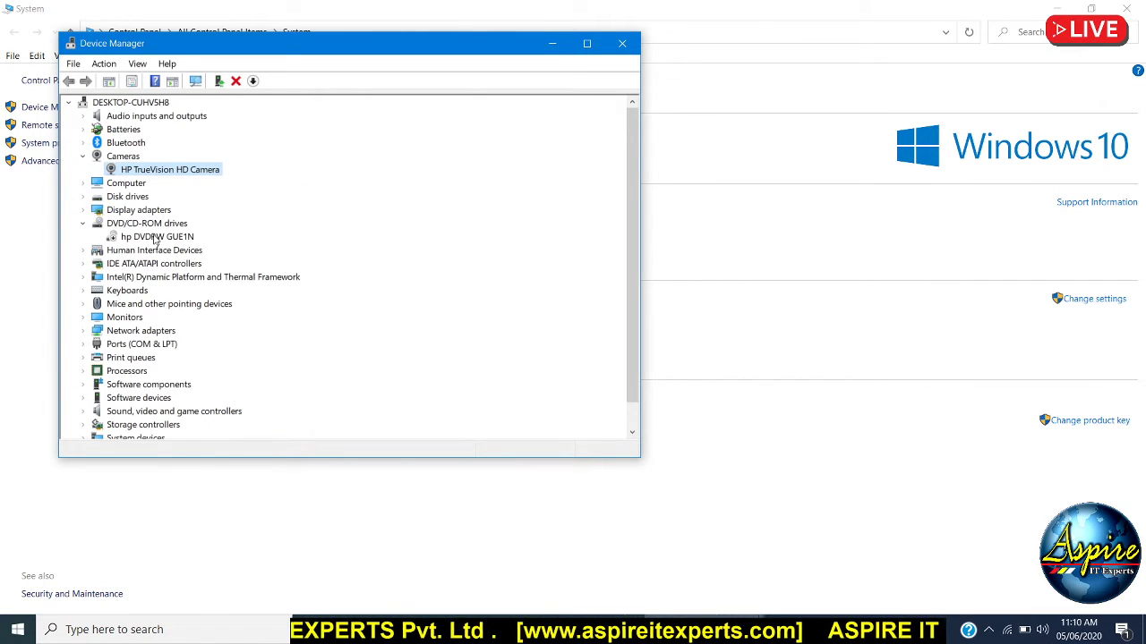
right_click(154, 237)
left_click(179, 263)
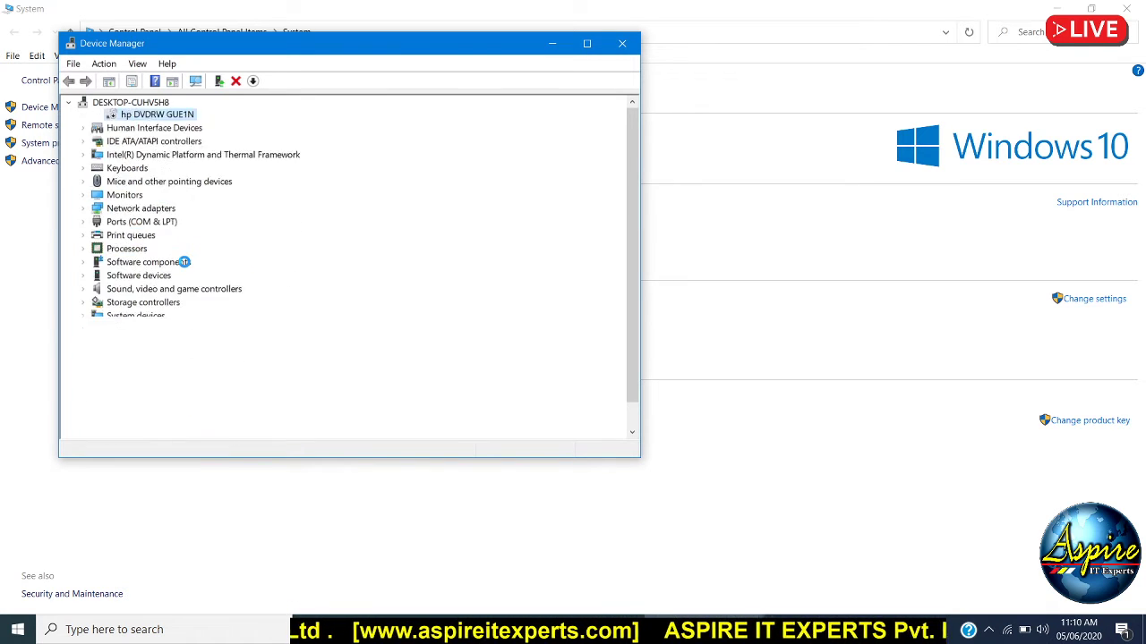
left_click(622, 43)
left_click(1130, 9)
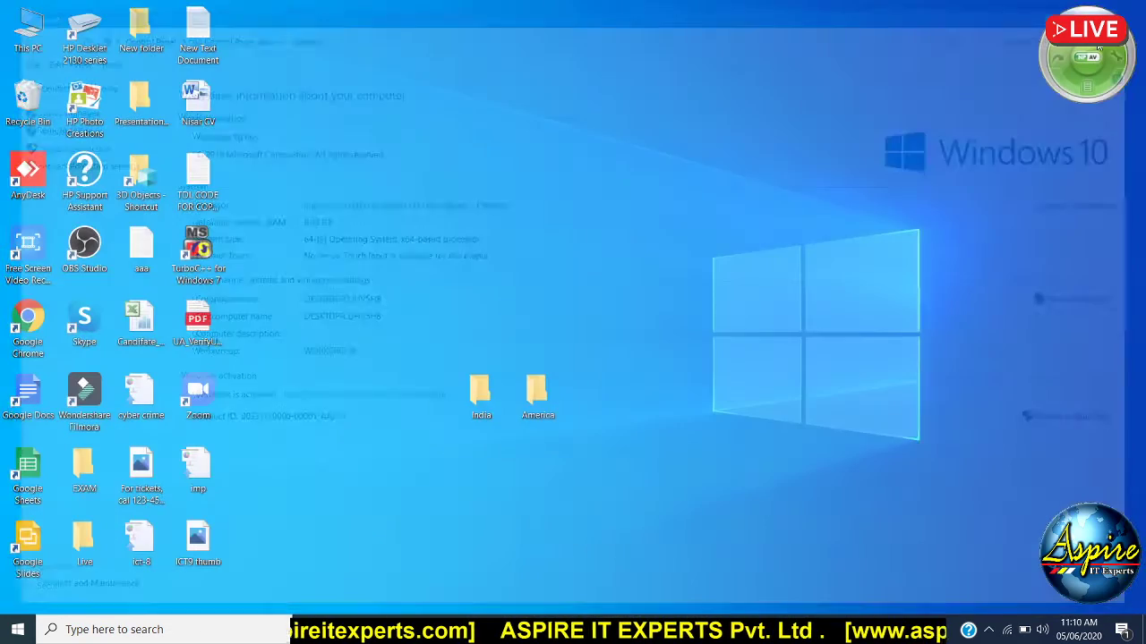
right_click(598, 190)
left_click(636, 235)
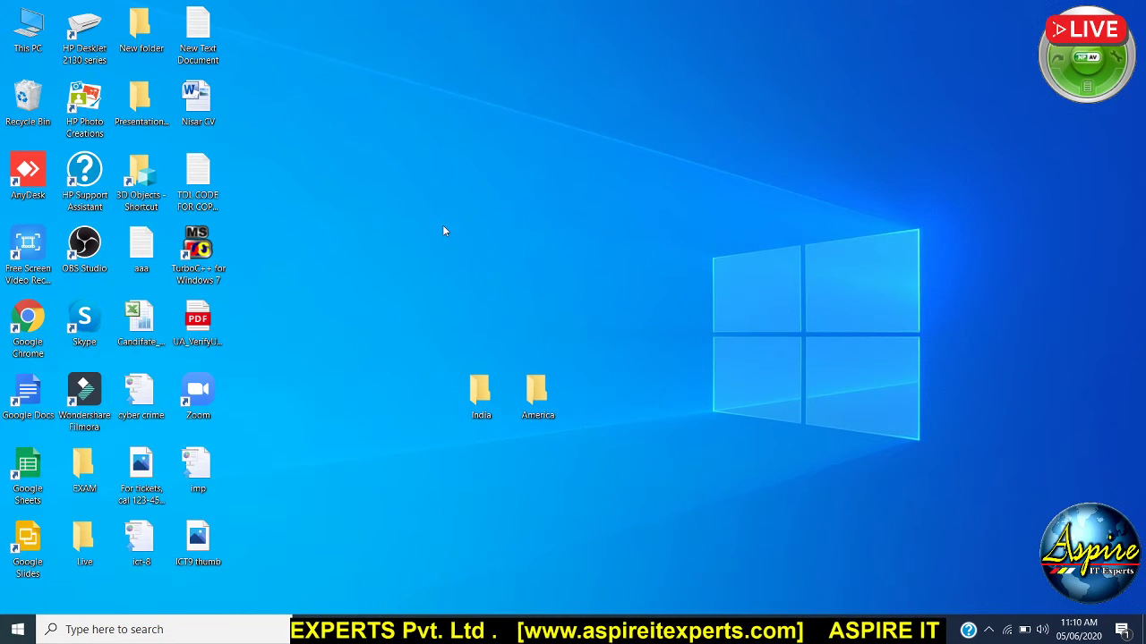
right_click(453, 193)
left_click(477, 237)
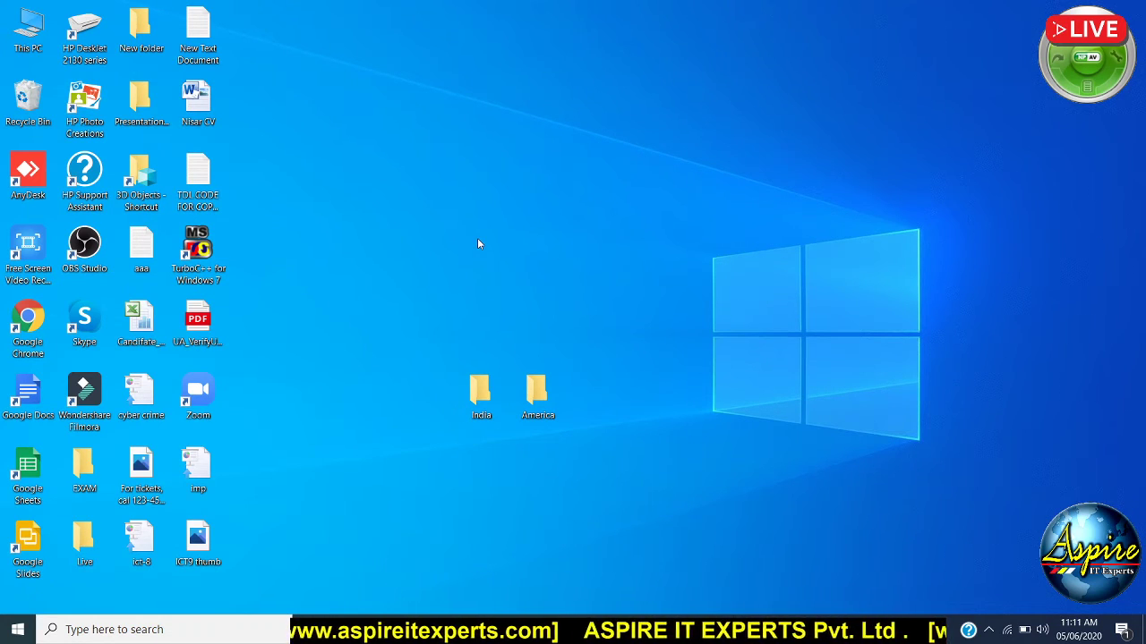
right_click(478, 227)
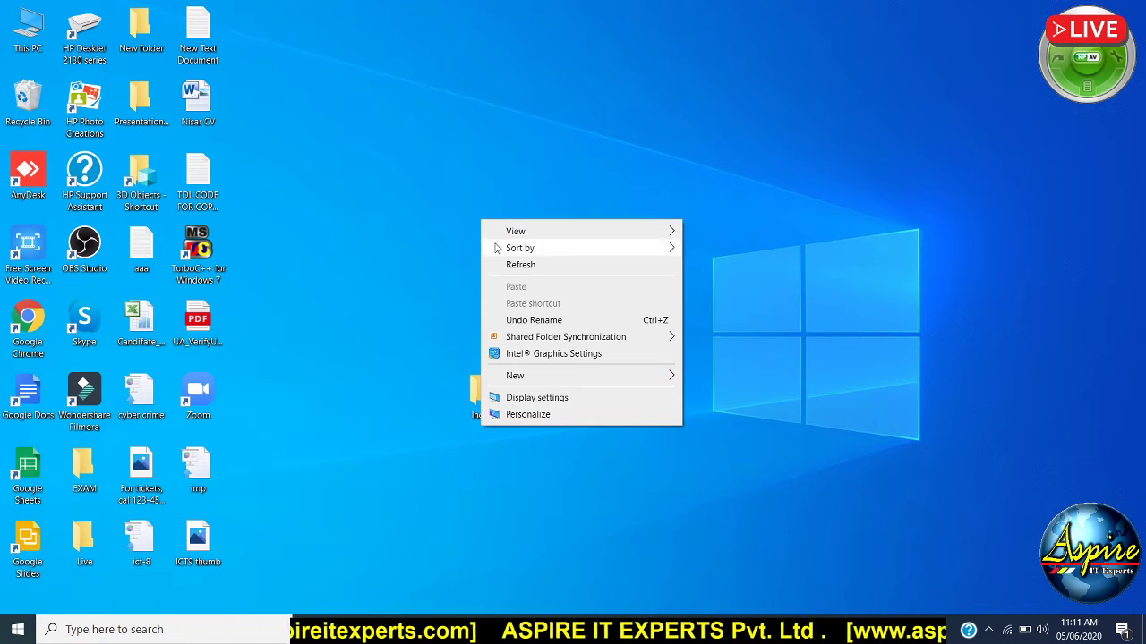
left_click(499, 262)
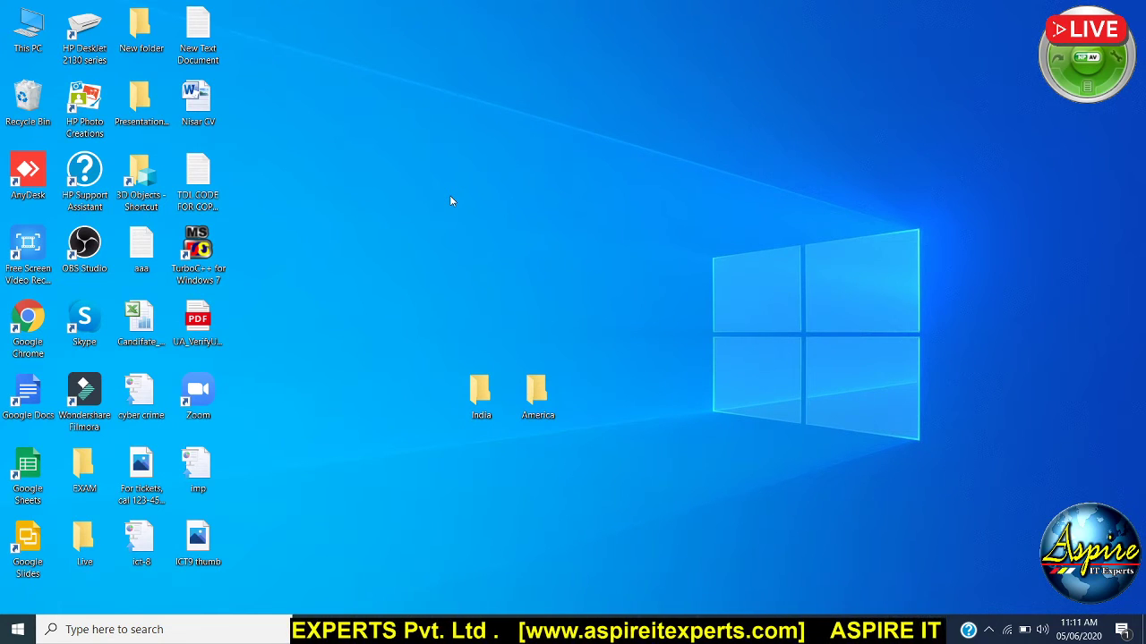
Open Local Disk (F:) from This PC and display its contents in List view.
double_click(42, 29)
left_click(499, 221)
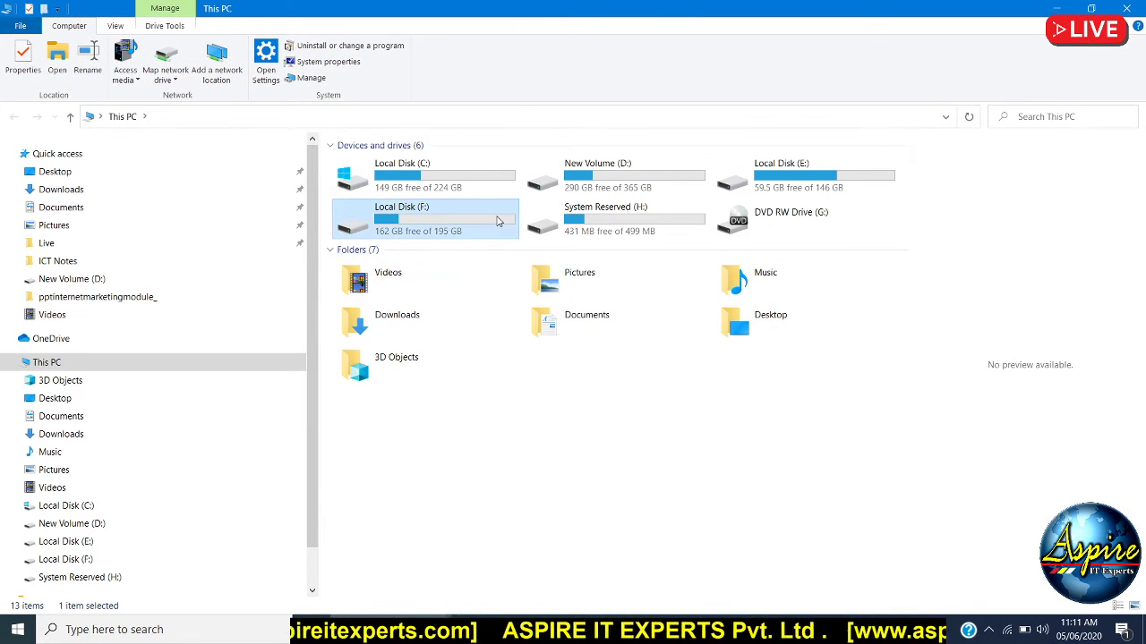
double_click(498, 221)
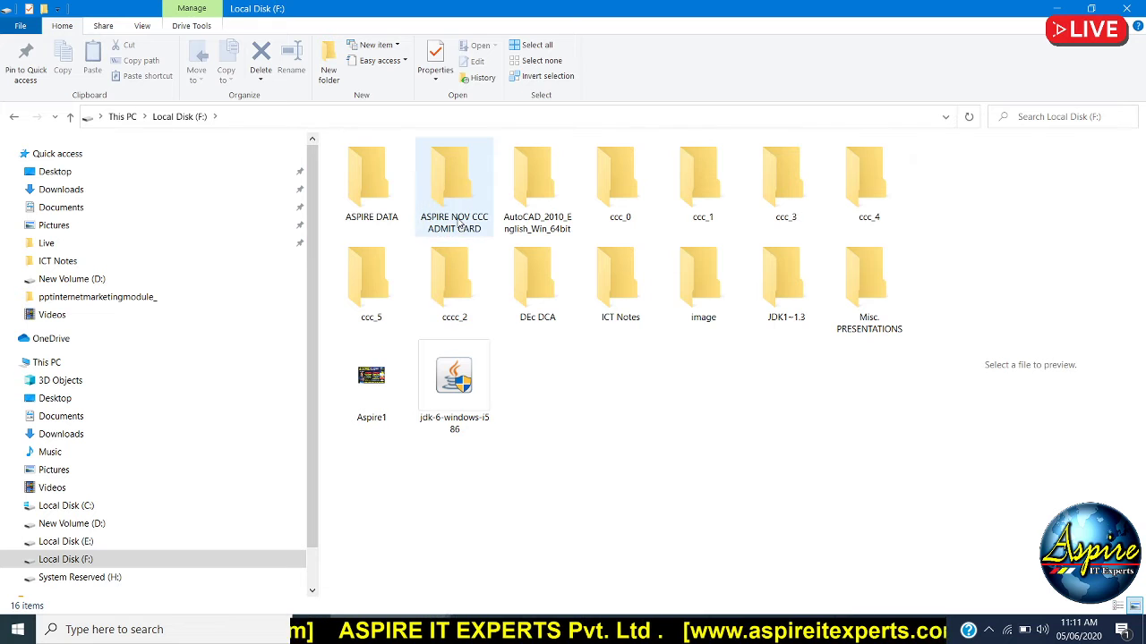
right_click(888, 462)
mouse_move(900, 240)
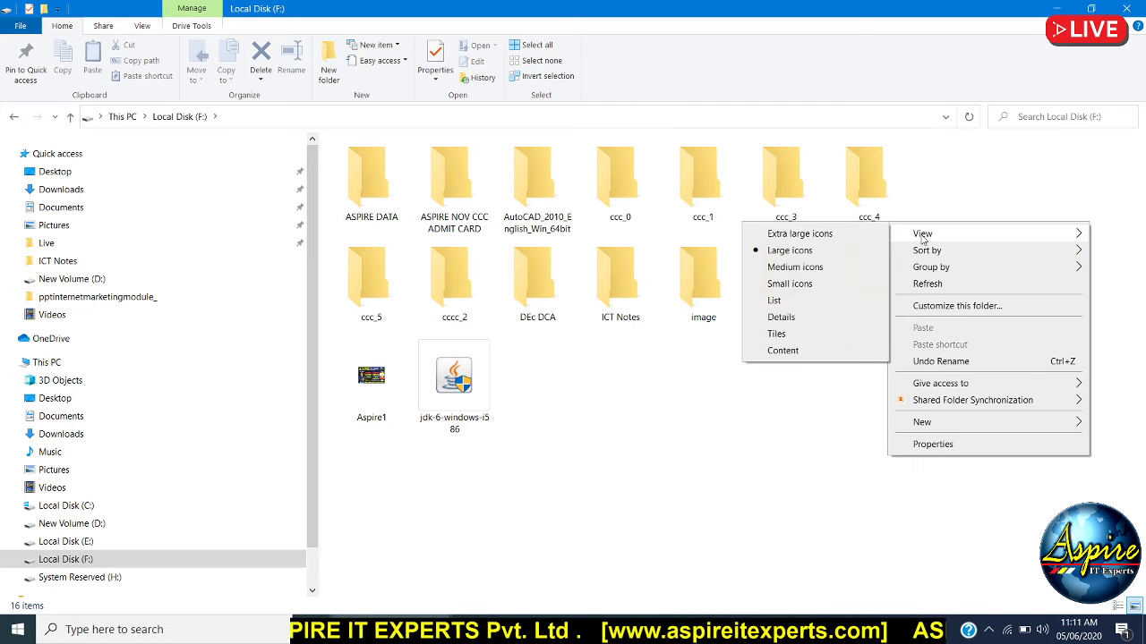
left_click(775, 300)
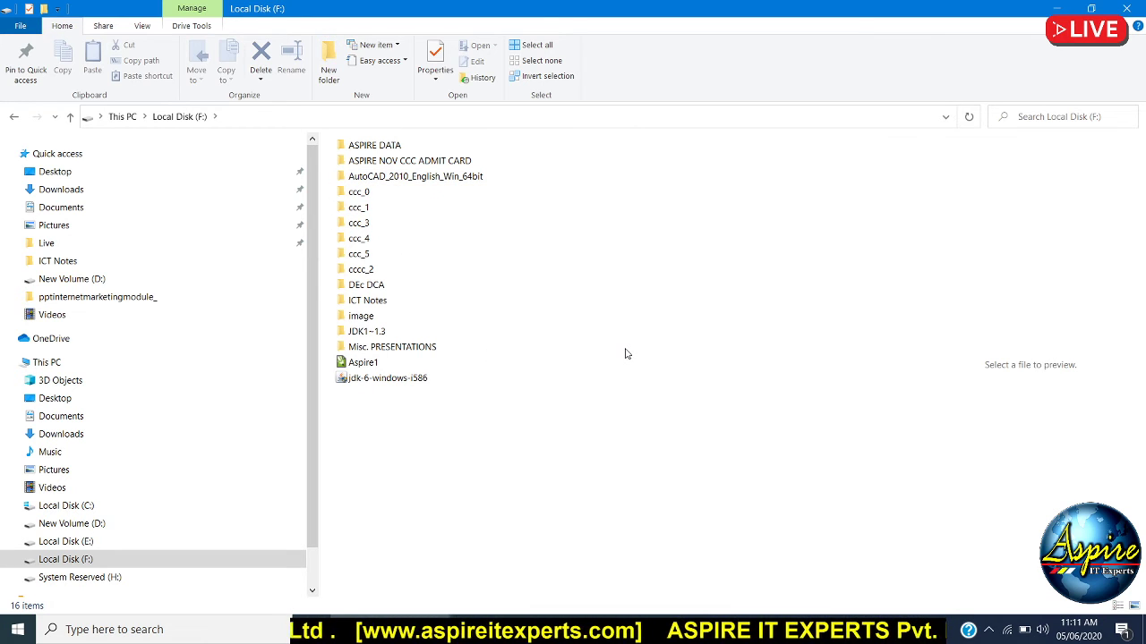
Select the non-adjacent folders ASPIRE DATA, ccc_3, ICT Notes and Misc. PRESENTATIONS together.
left_click(447, 146)
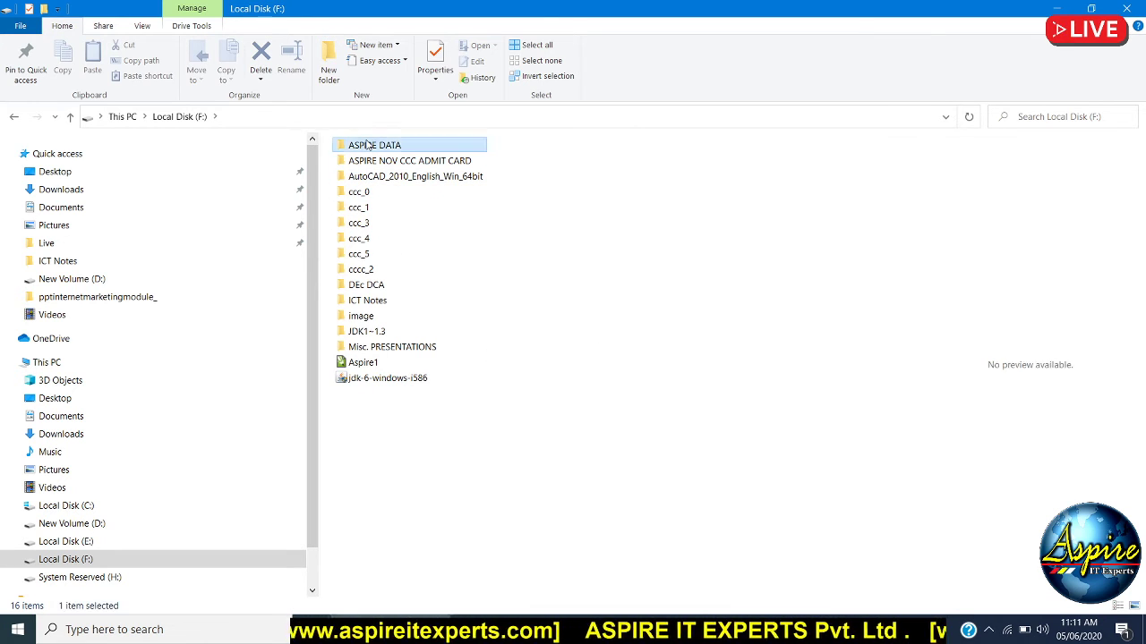
left_click(375, 224, "ctrl")
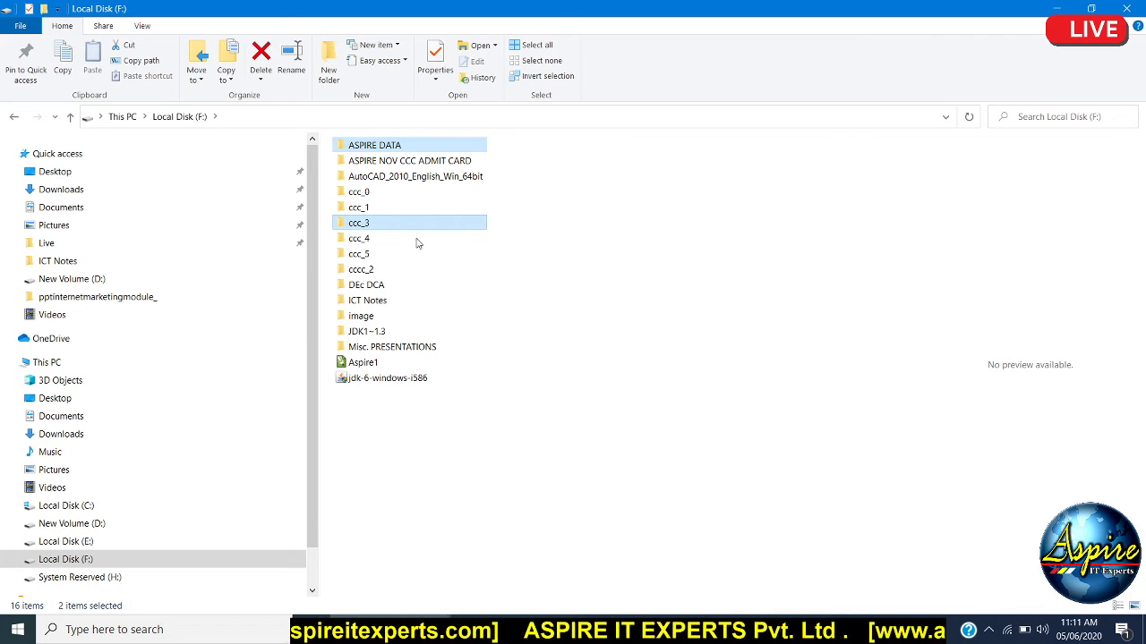
left_click(387, 302, "ctrl")
left_click(421, 349, "ctrl")
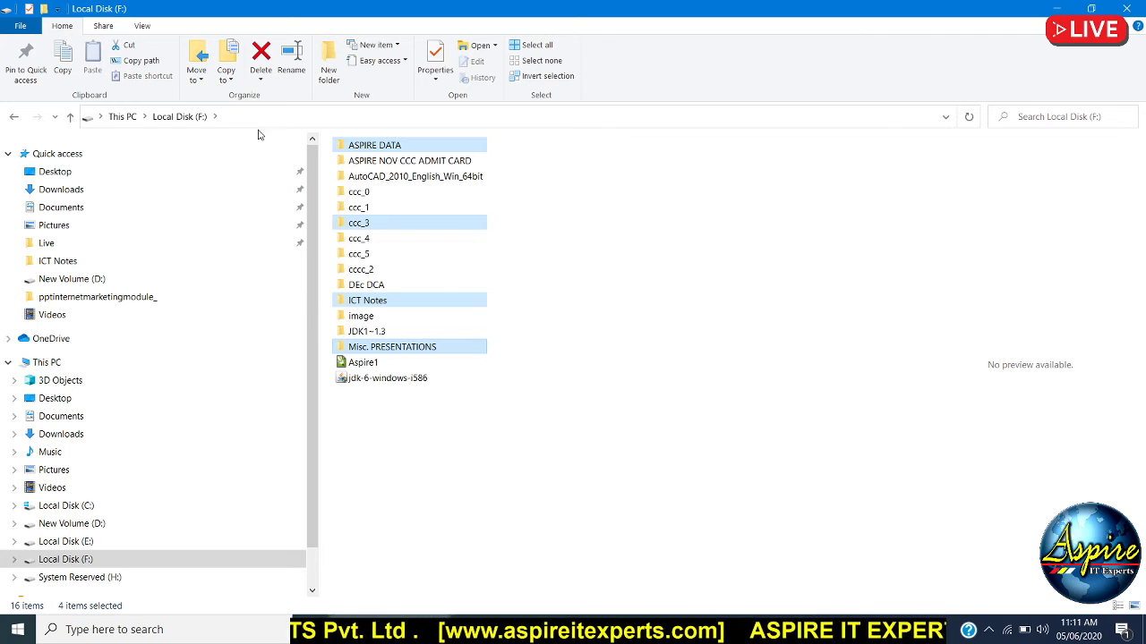
Enable "Use check boxes to select items" in the advanced view settings of Folder Options and confirm.
left_click(146, 28)
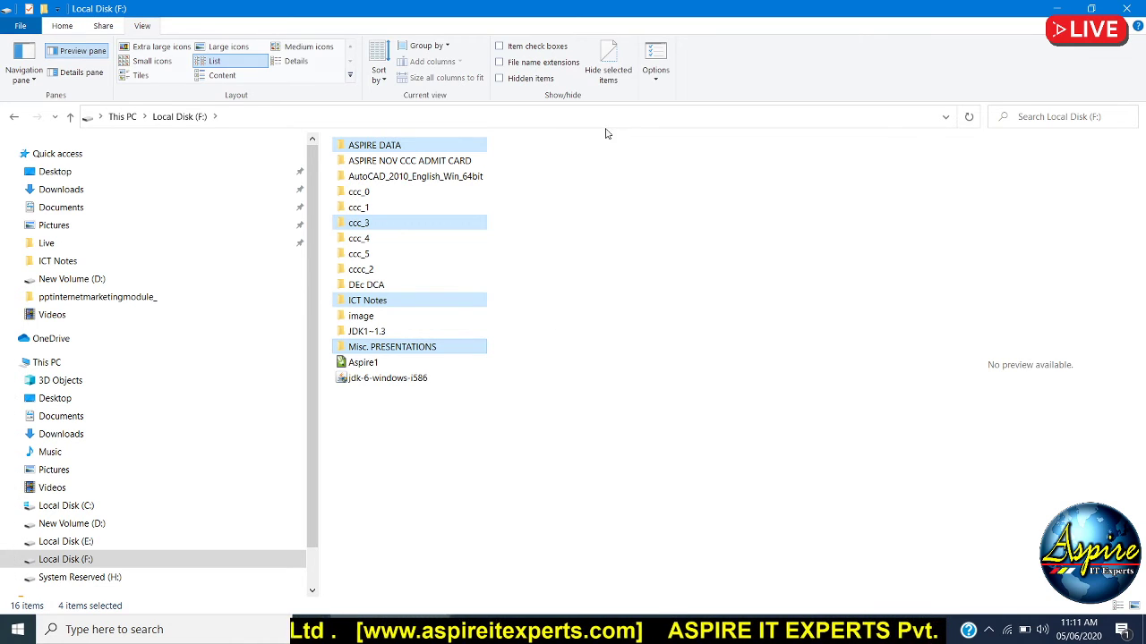
left_click(656, 79)
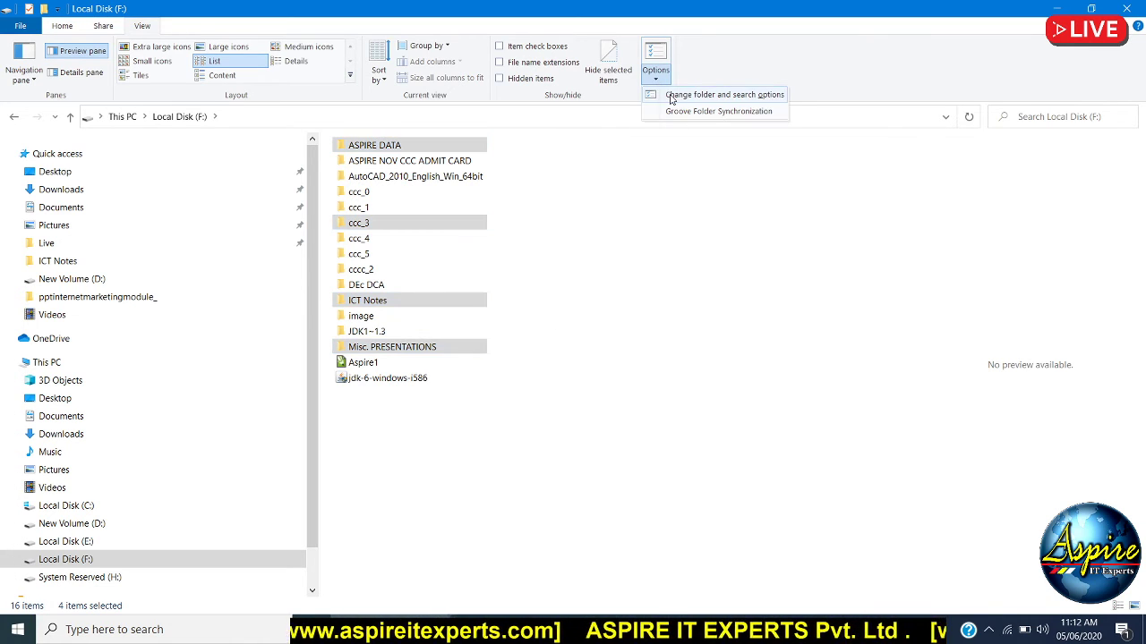
left_click(671, 96)
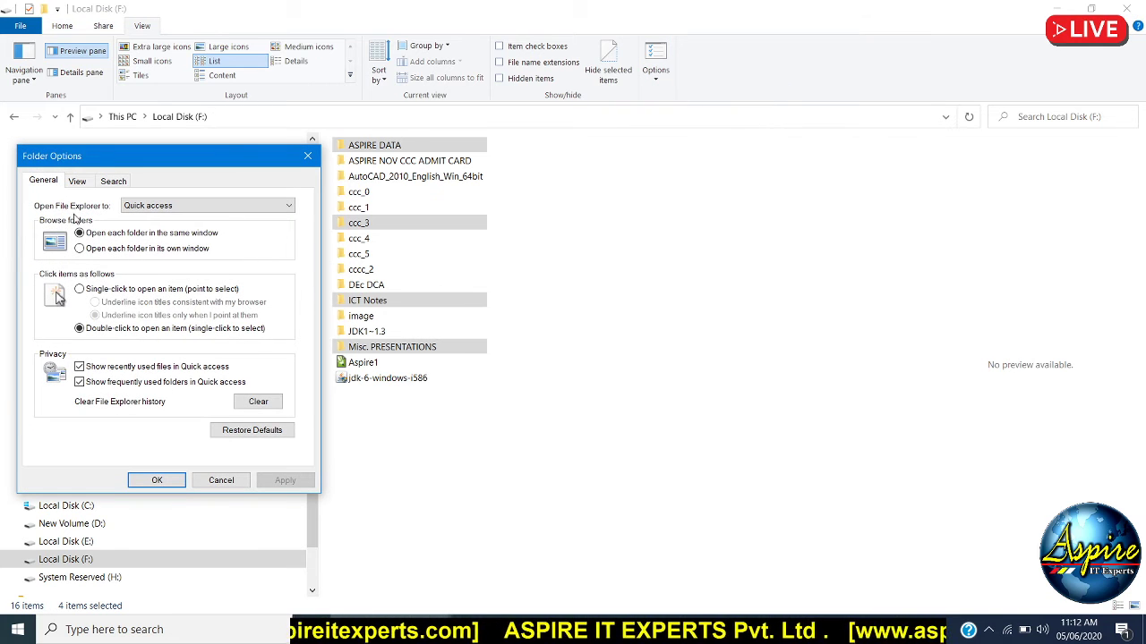
left_click(77, 181)
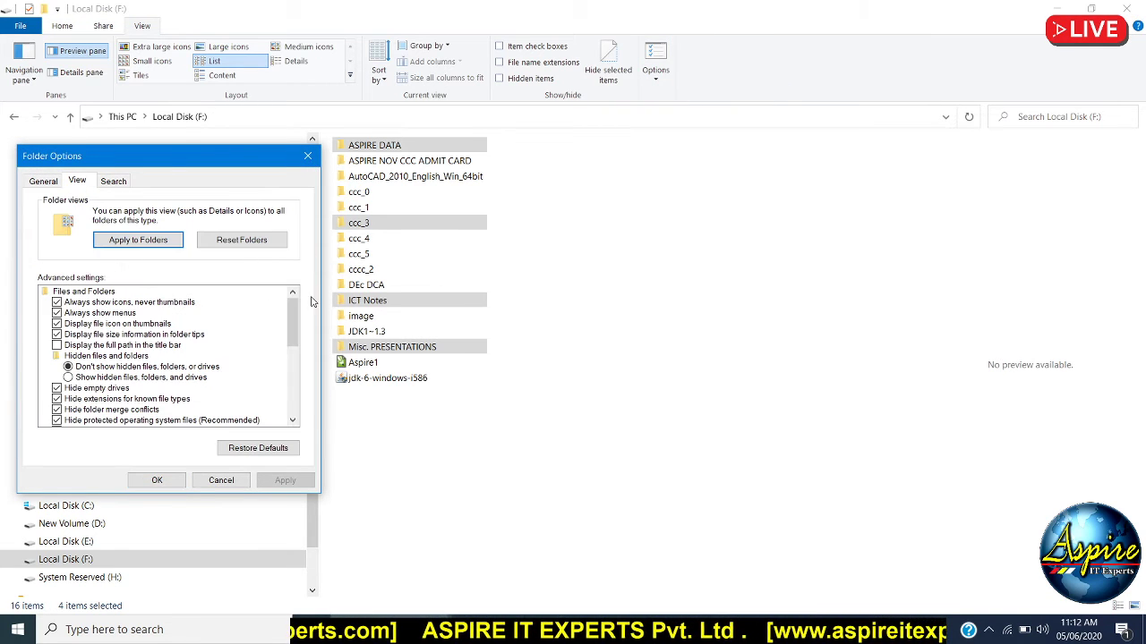
left_click_drag(295, 324, 298, 374)
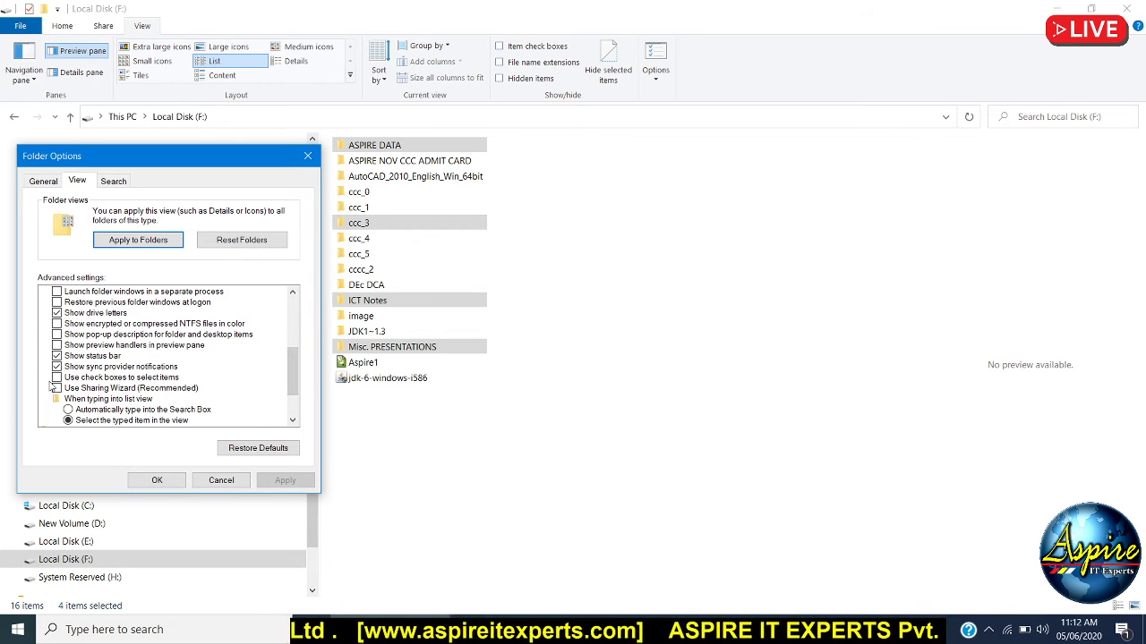
left_click(58, 378)
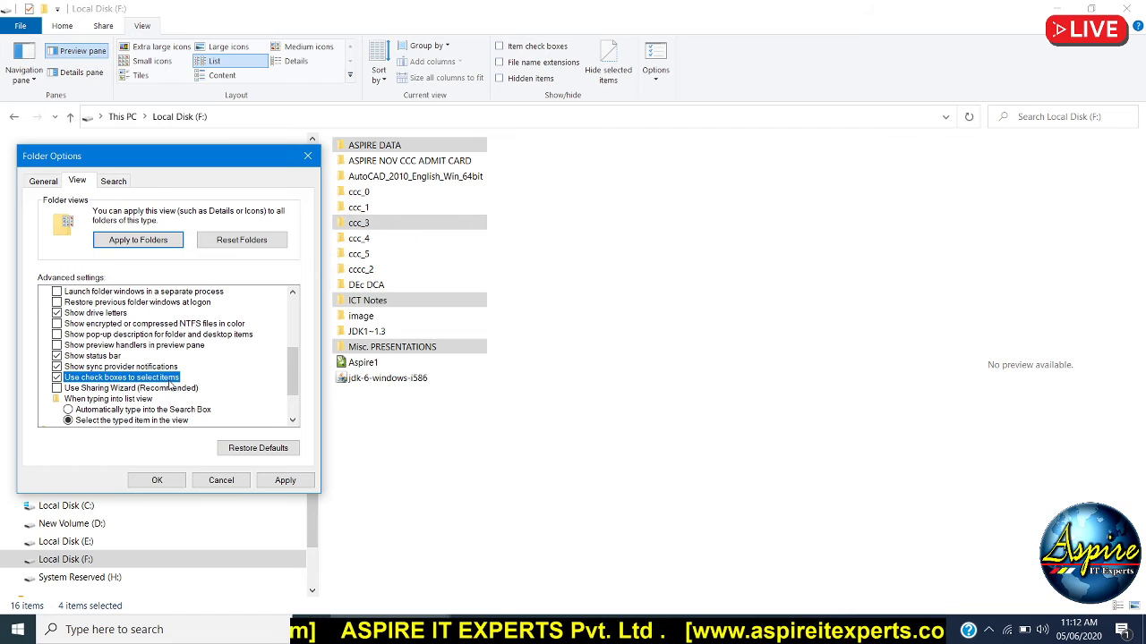
left_click(157, 479)
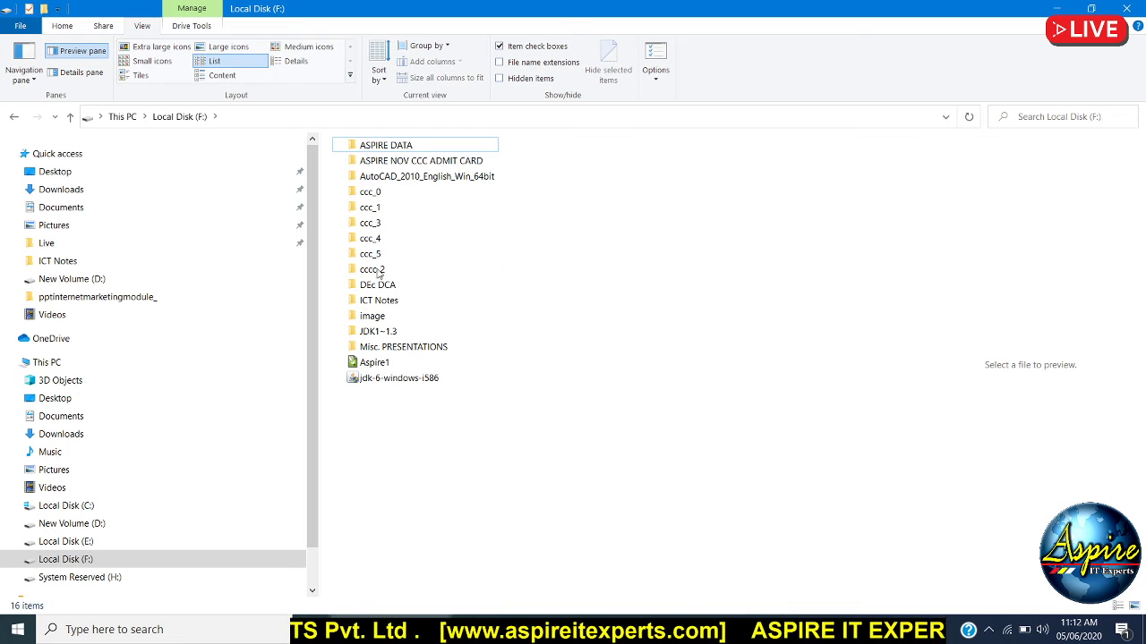
Select the ASPIRE DATA folder using its item check box.
left_click(341, 146)
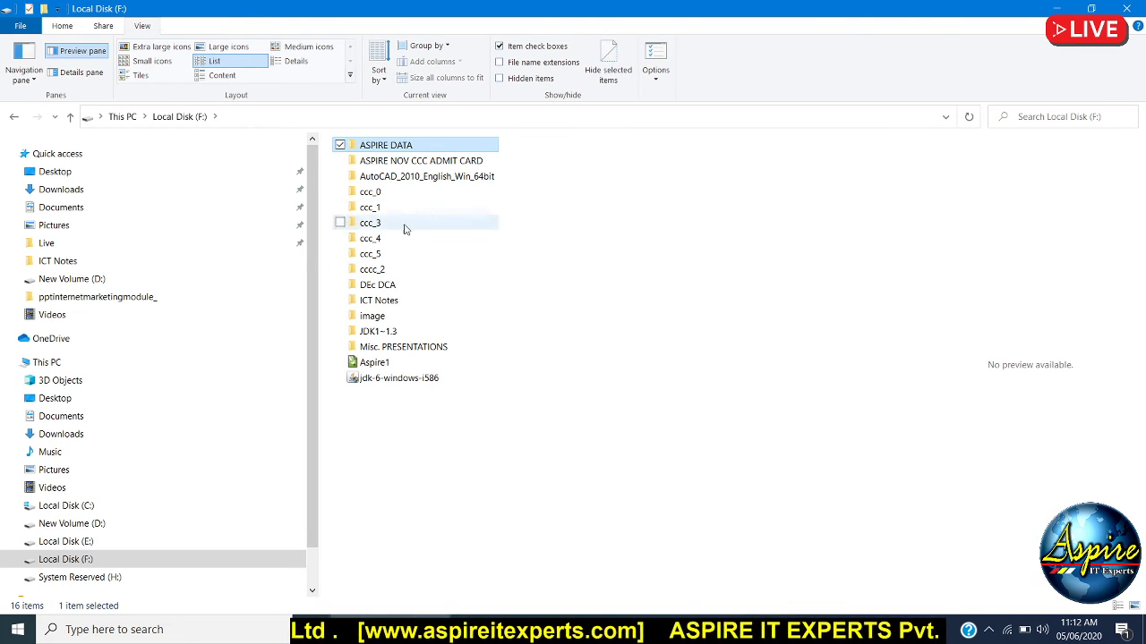